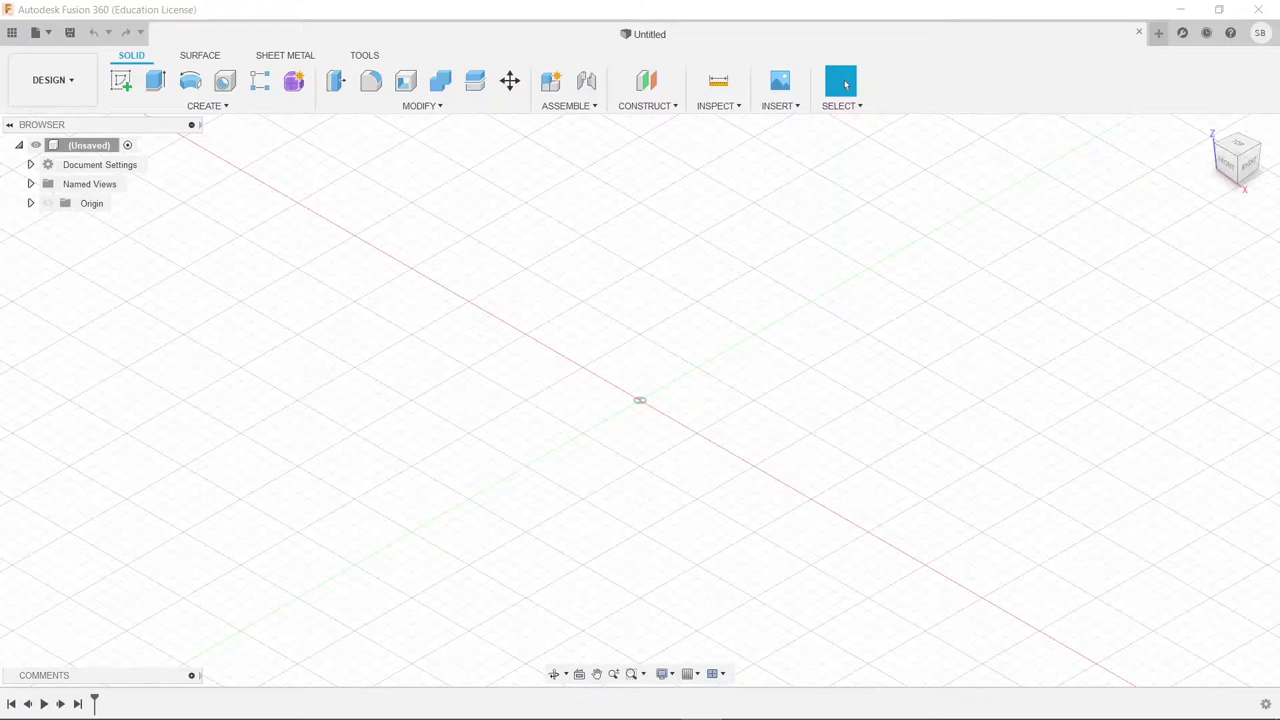
Step: Start a new sketch on the front XZ origin plane
left_click(121, 80)
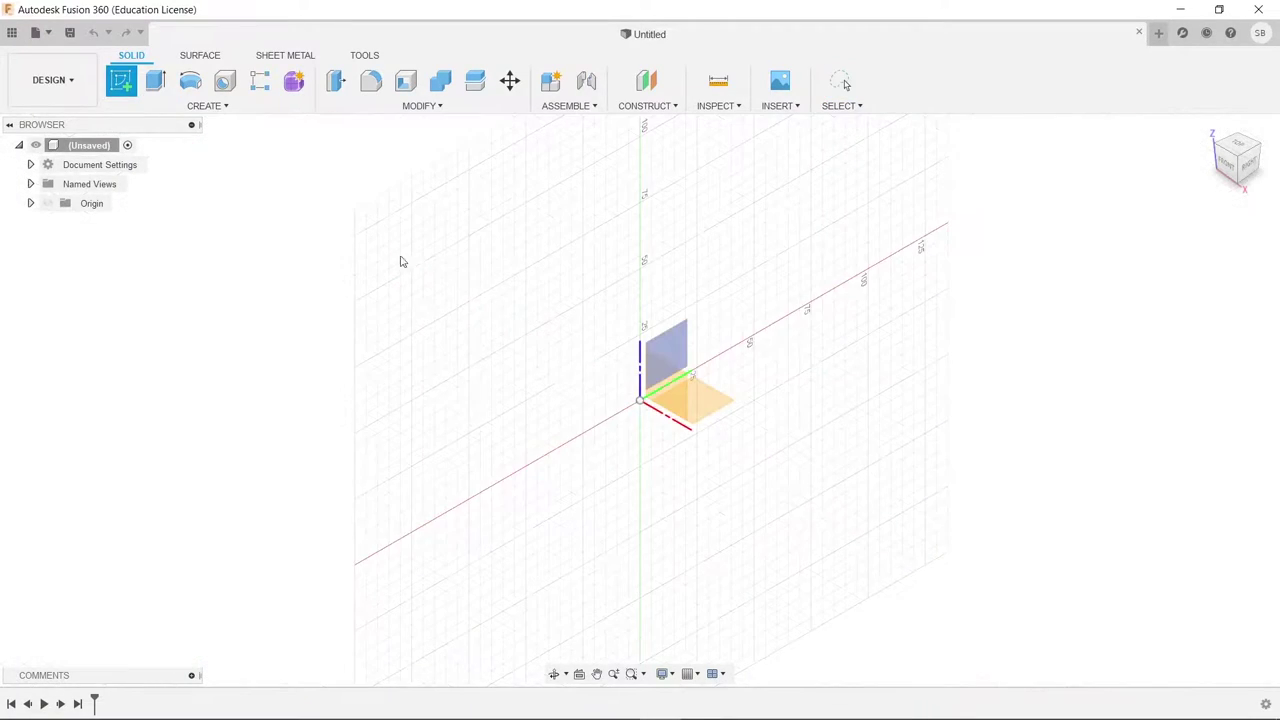
left_click(663, 378)
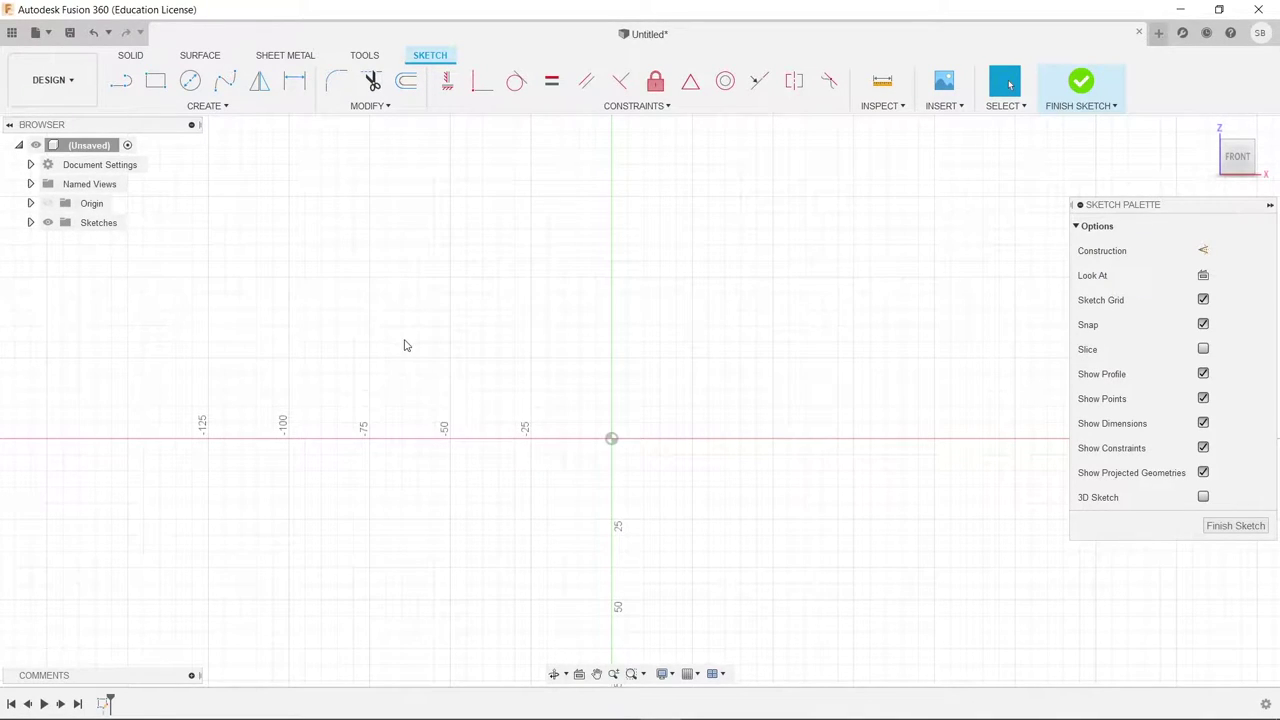
Step: Draw a horizontal line and set its length dimension to 111.2 mm
left_click(121, 80)
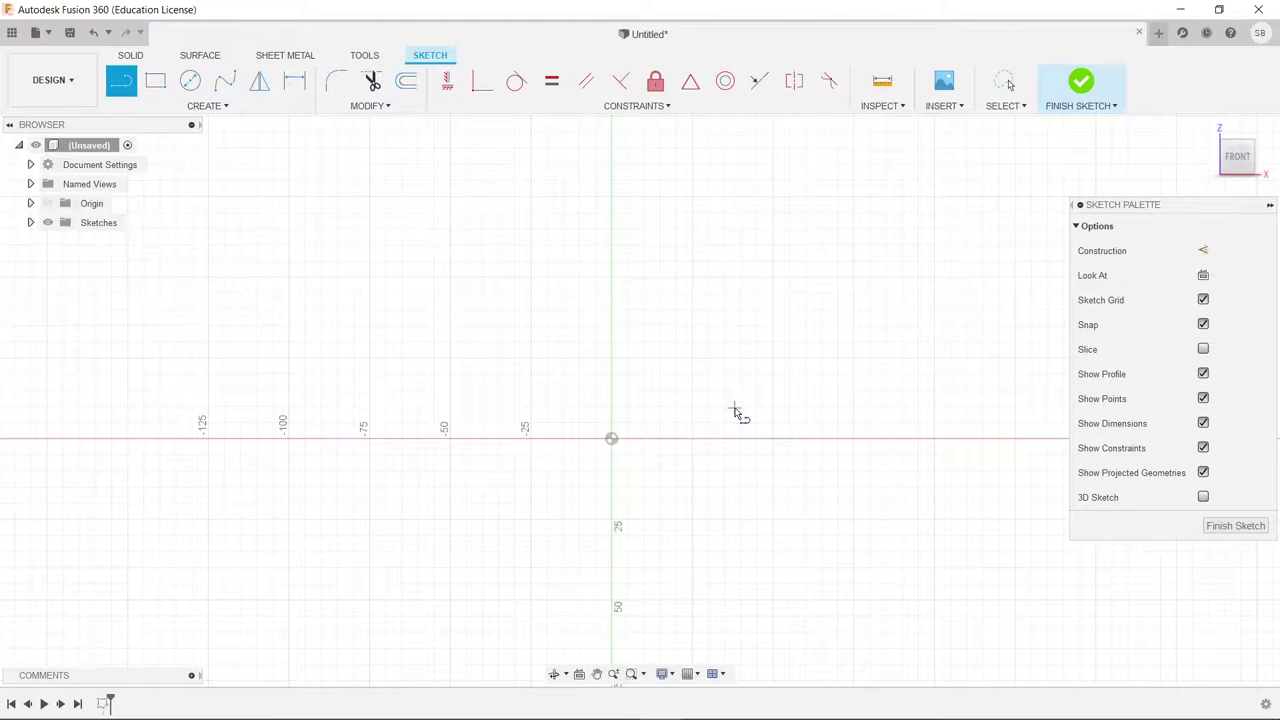
key("c")
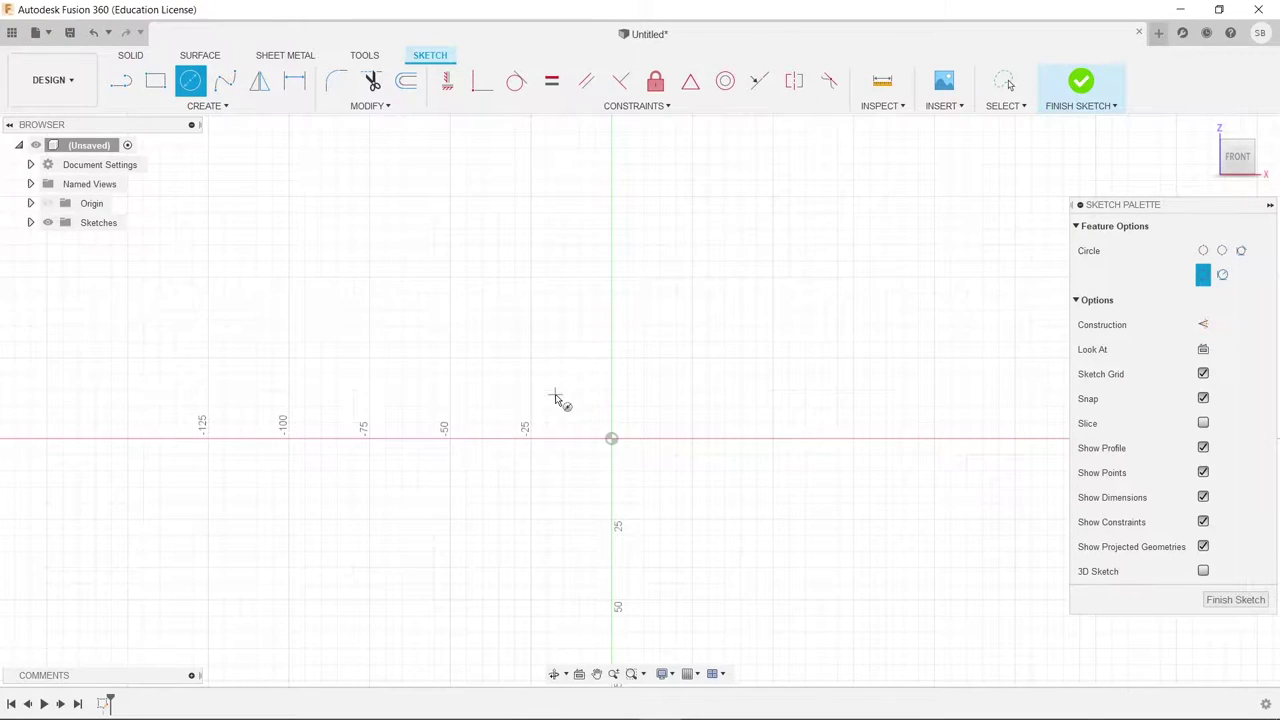
left_click(611, 438)
key("Escape")
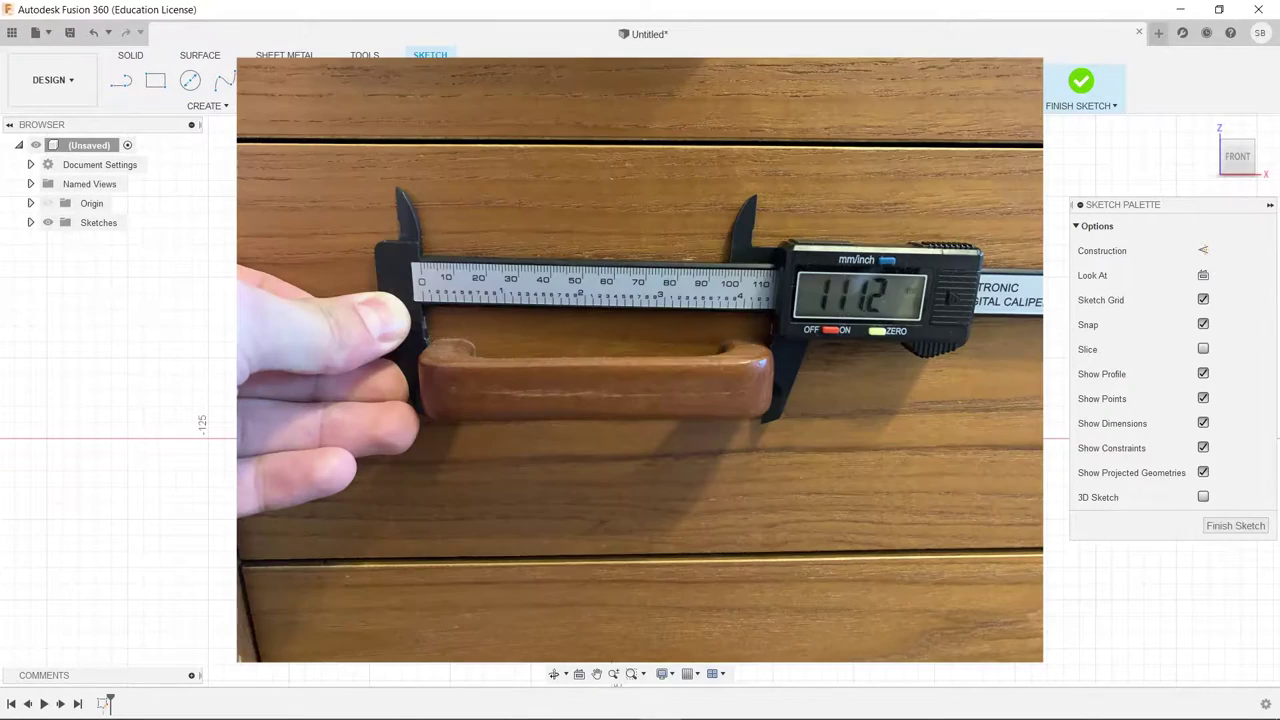
key("l")
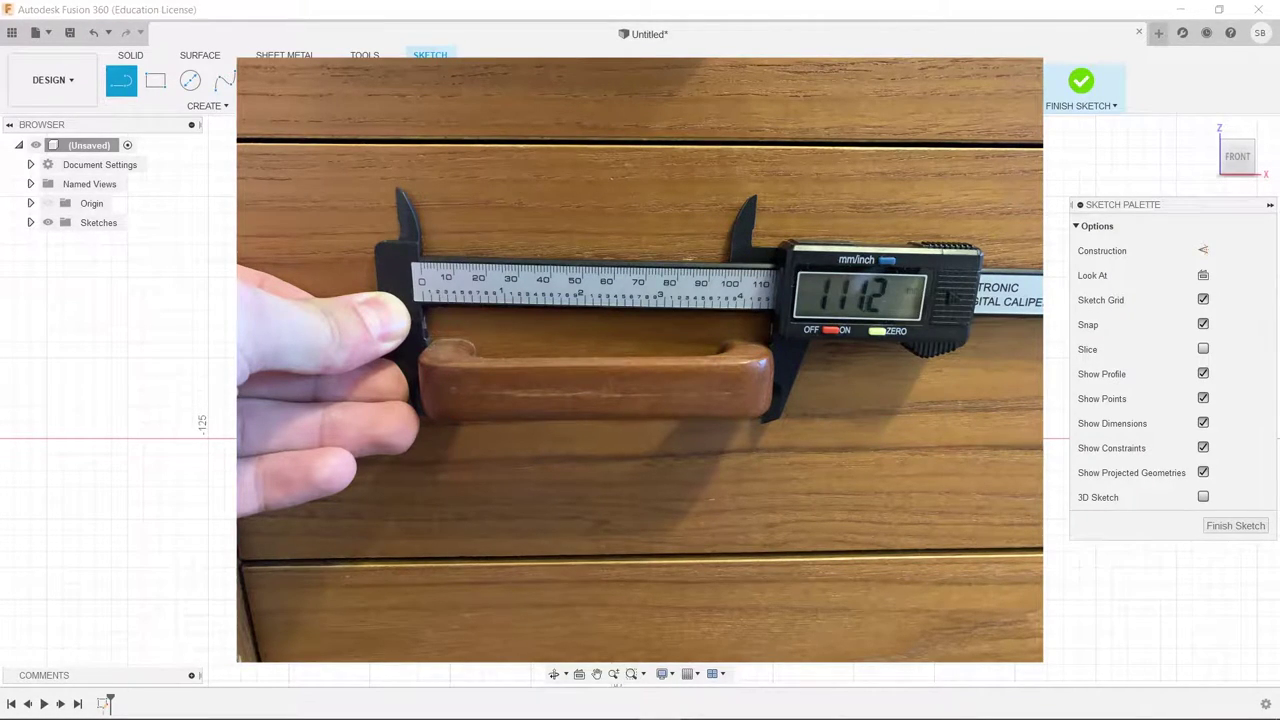
key("Escape")
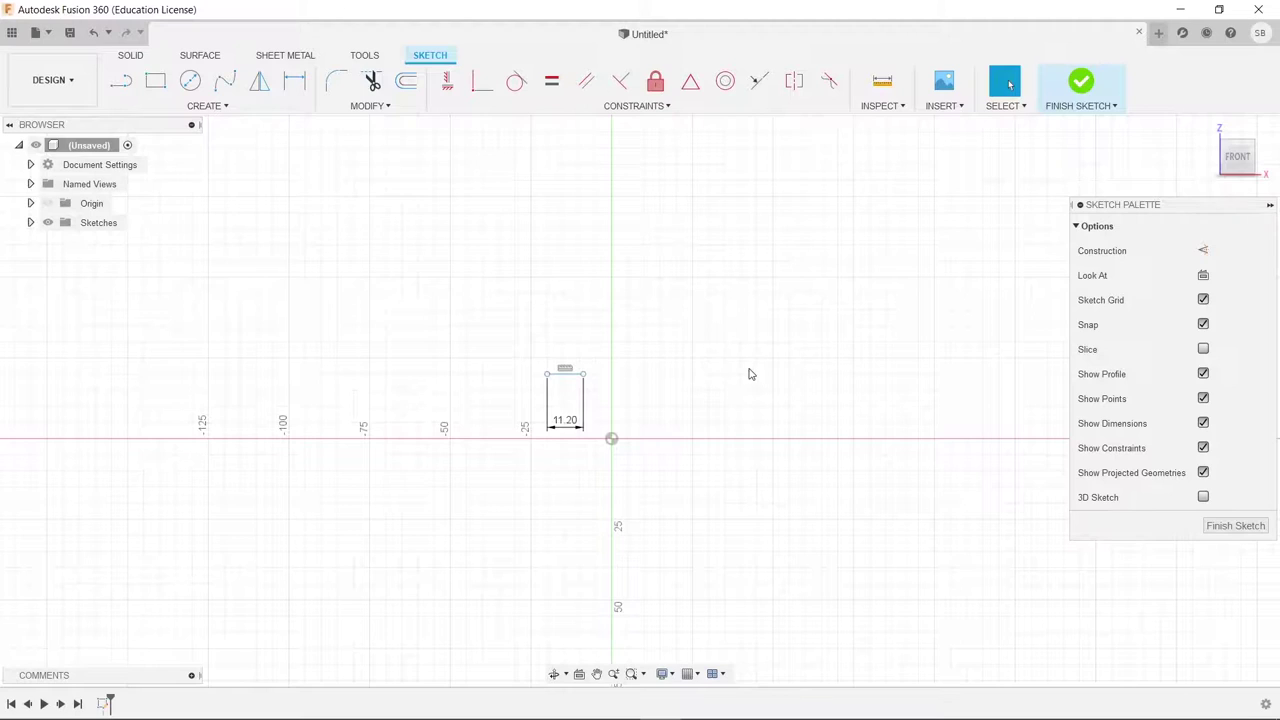
double_click(562, 422)
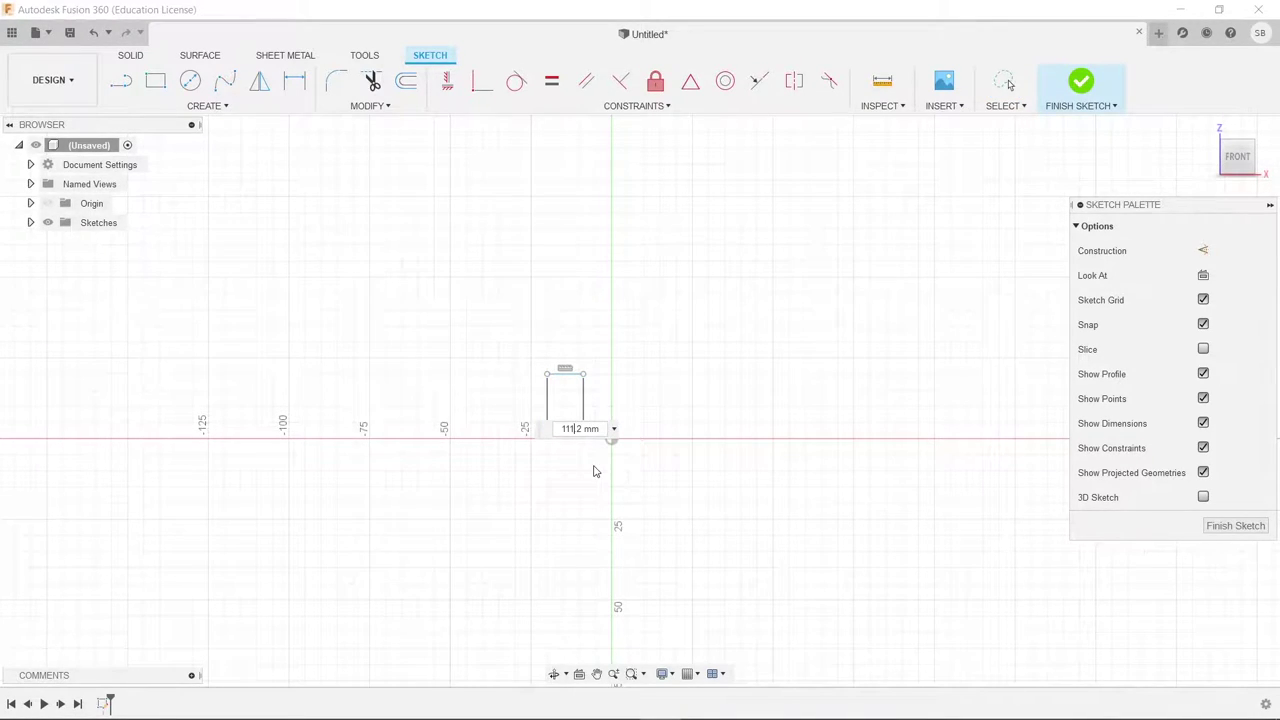
key("Return")
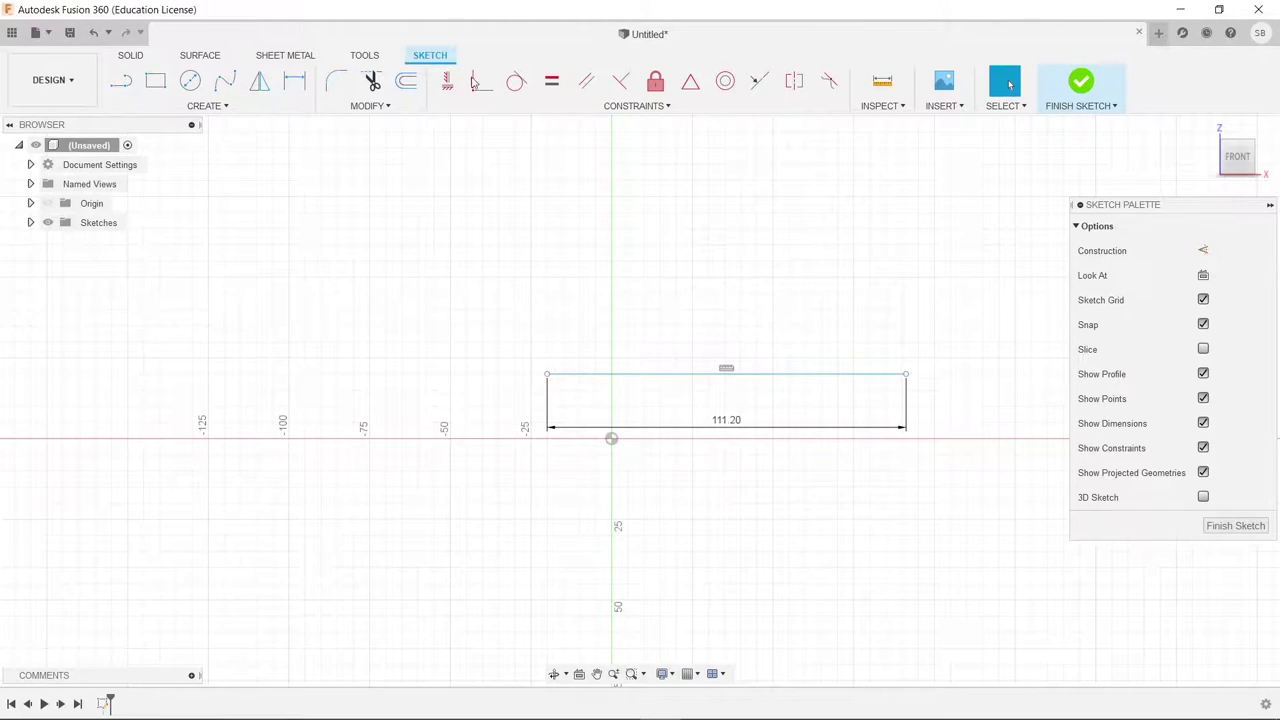
Step: Constrain the line's midpoint to the origin
left_click(690, 82)
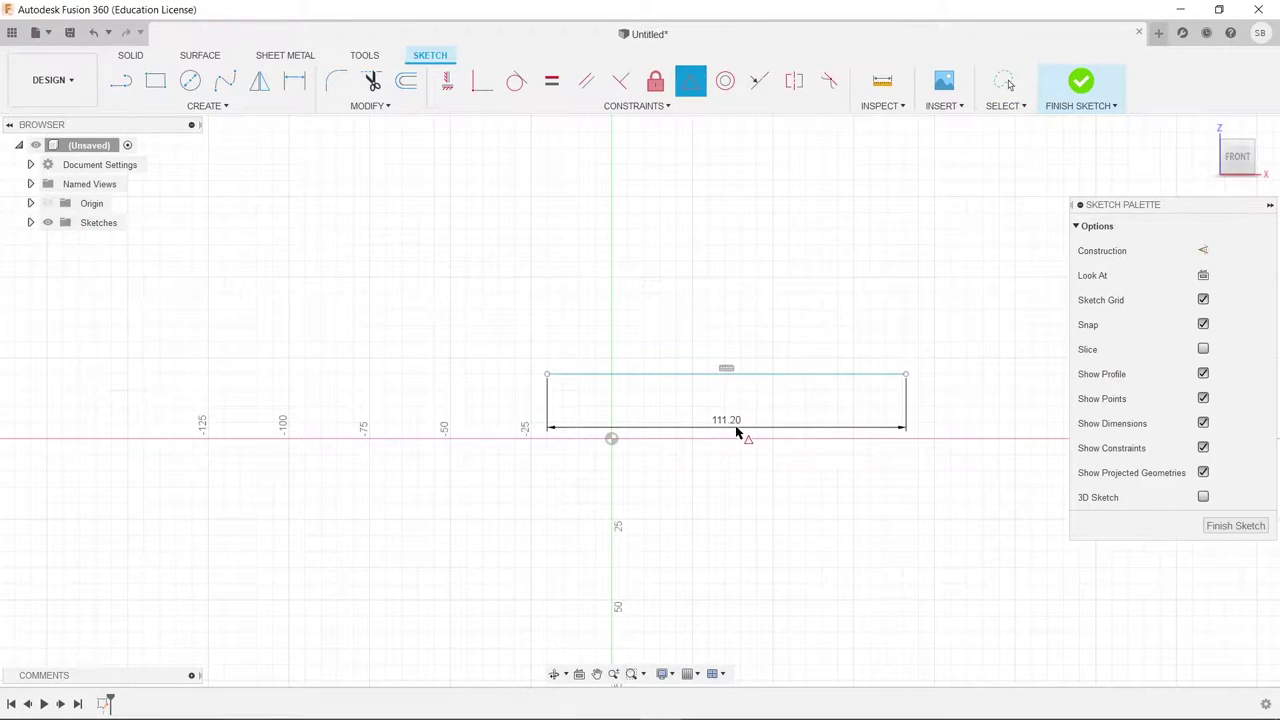
left_click(613, 441)
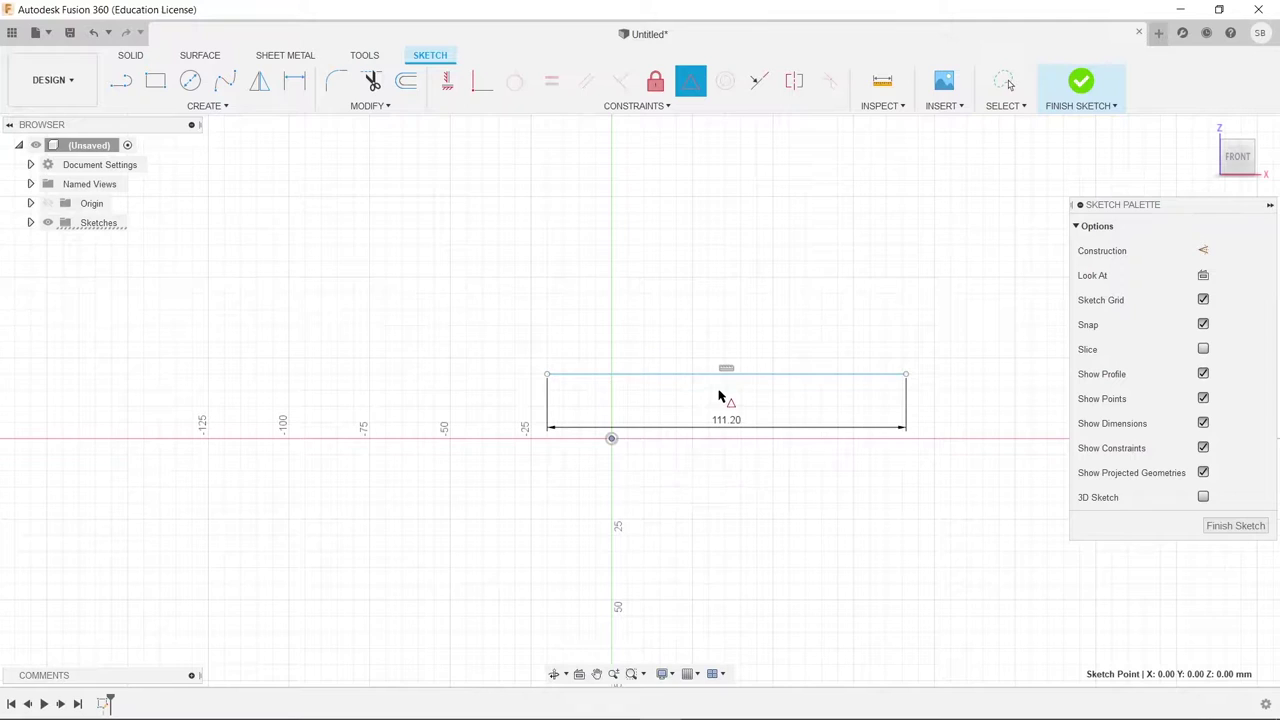
left_click(737, 374)
key("Escape")
Step: Draw a 26 mm vertical construction line down from the horizontal line's left end
scroll(657, 385, "up", 2)
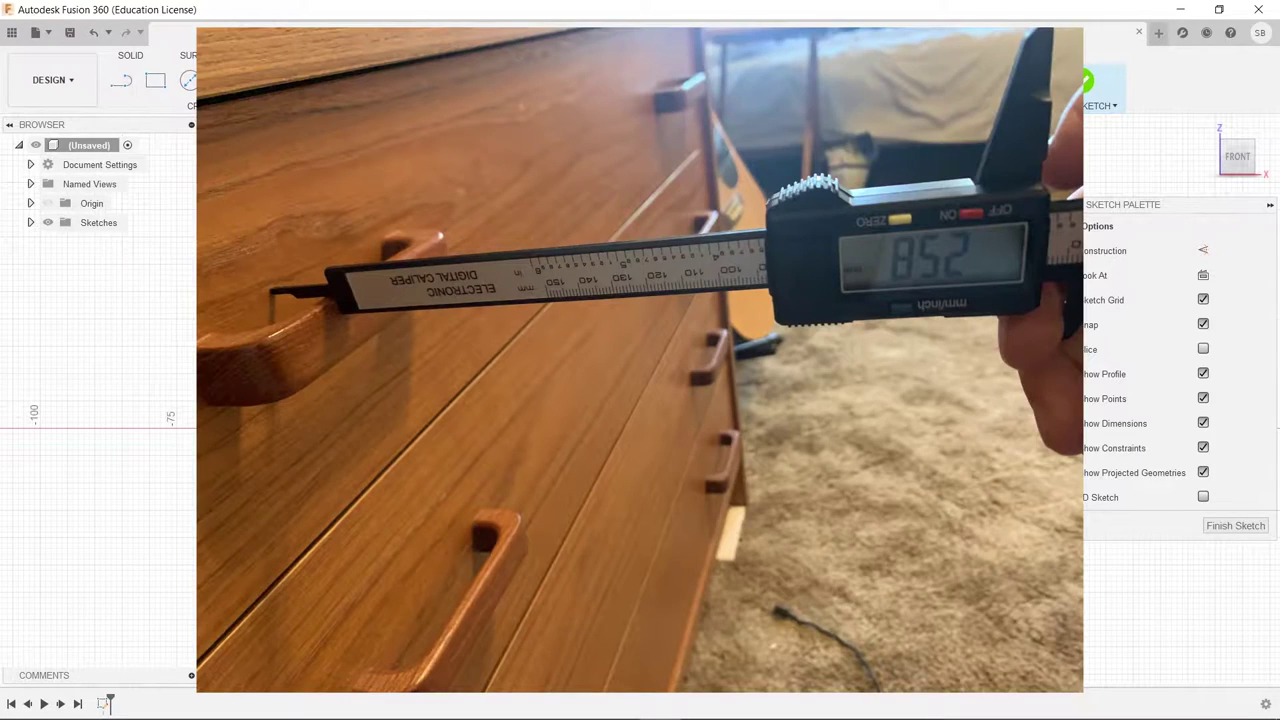
left_click(121, 82)
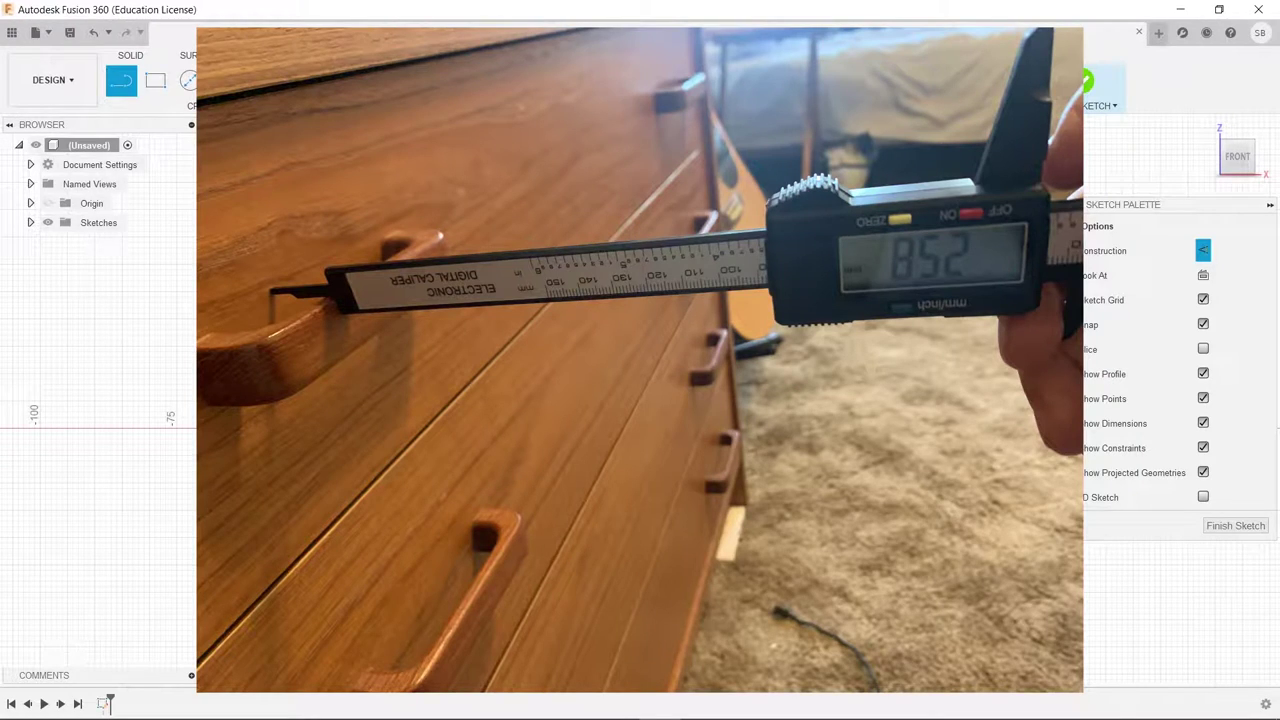
key("Escape")
key("l")
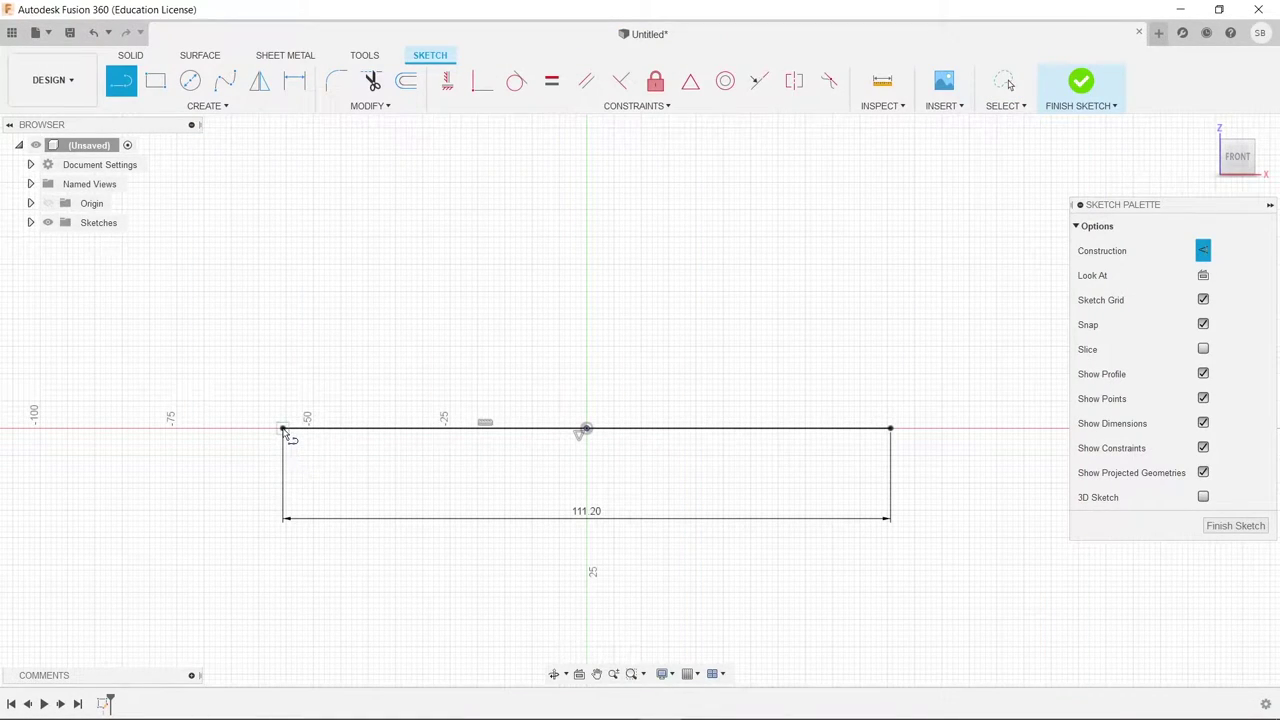
left_click(283, 428)
type("26")
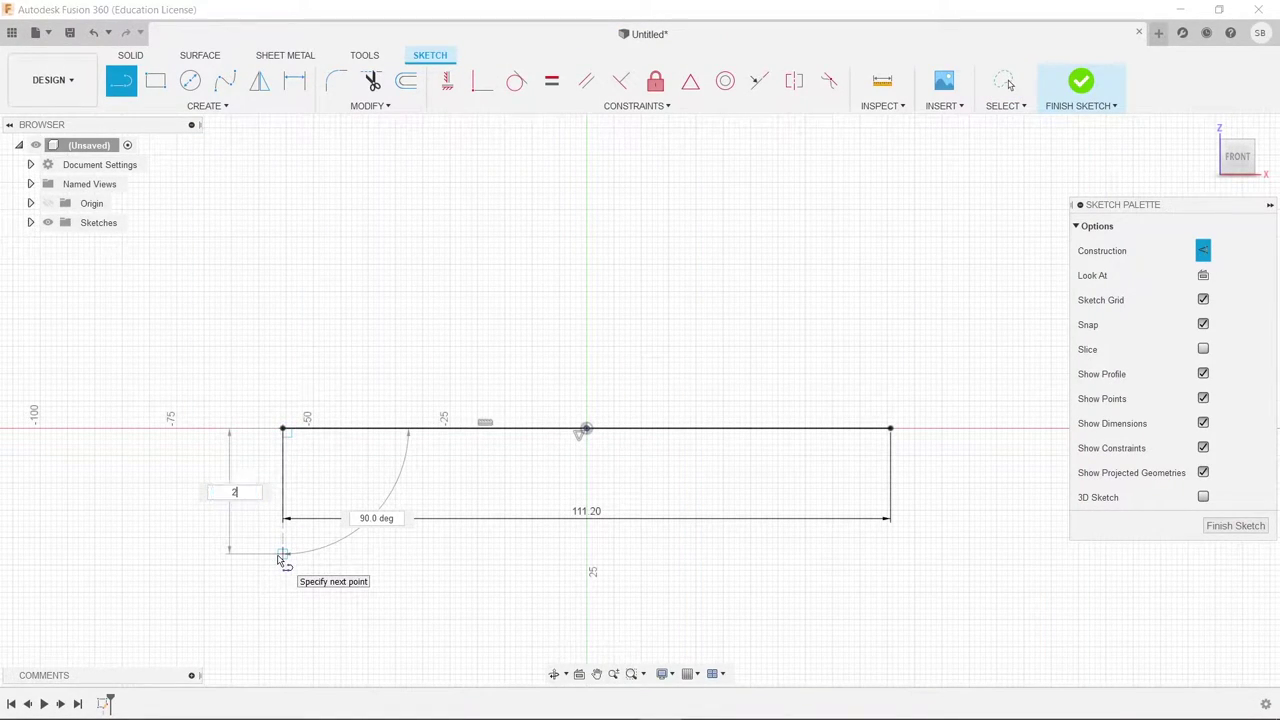
key("Return")
key("Escape")
scroll(754, 340, "up", 3)
middle_click_drag(677, 386, 774, 266)
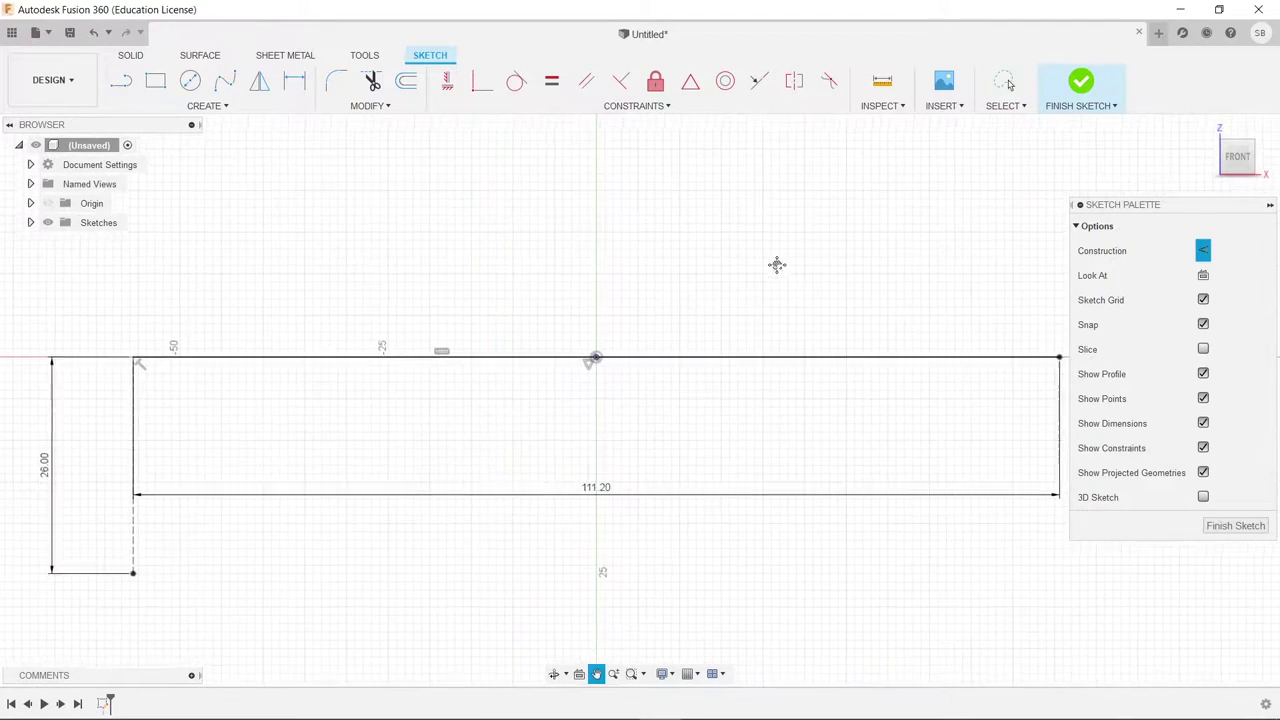
middle_click_drag(474, 499, 551, 454)
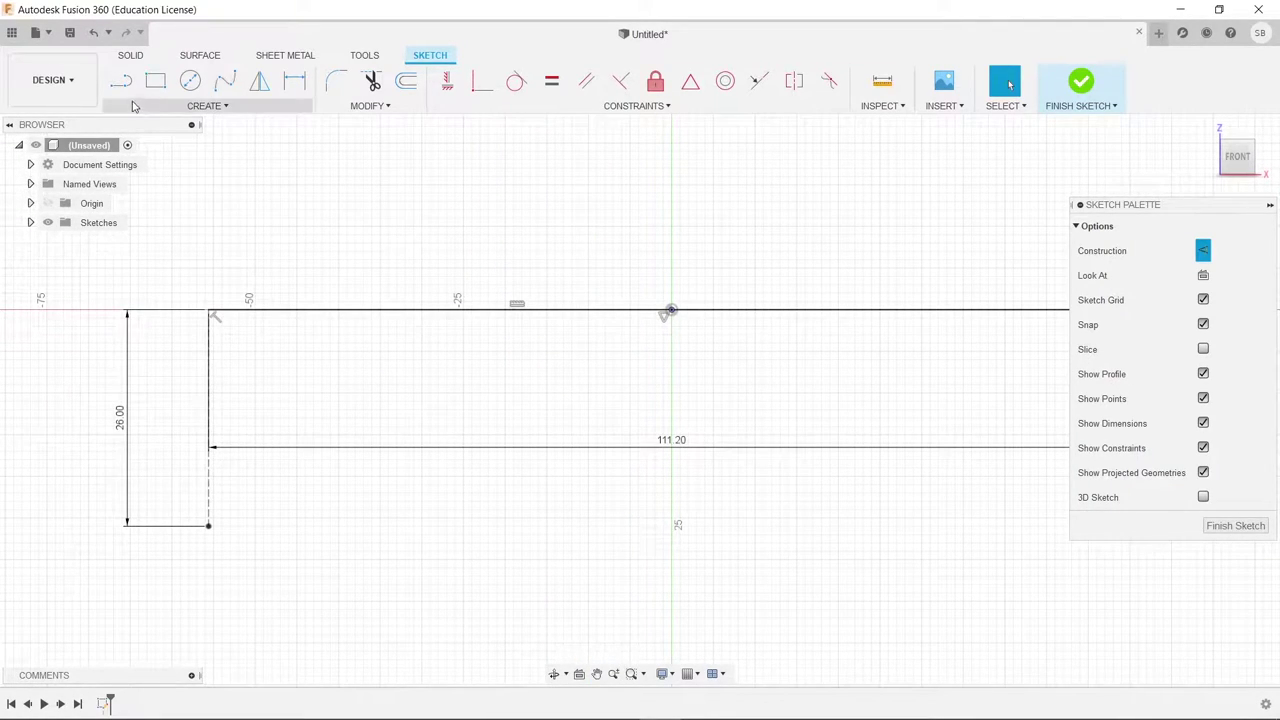
left_click(208, 105)
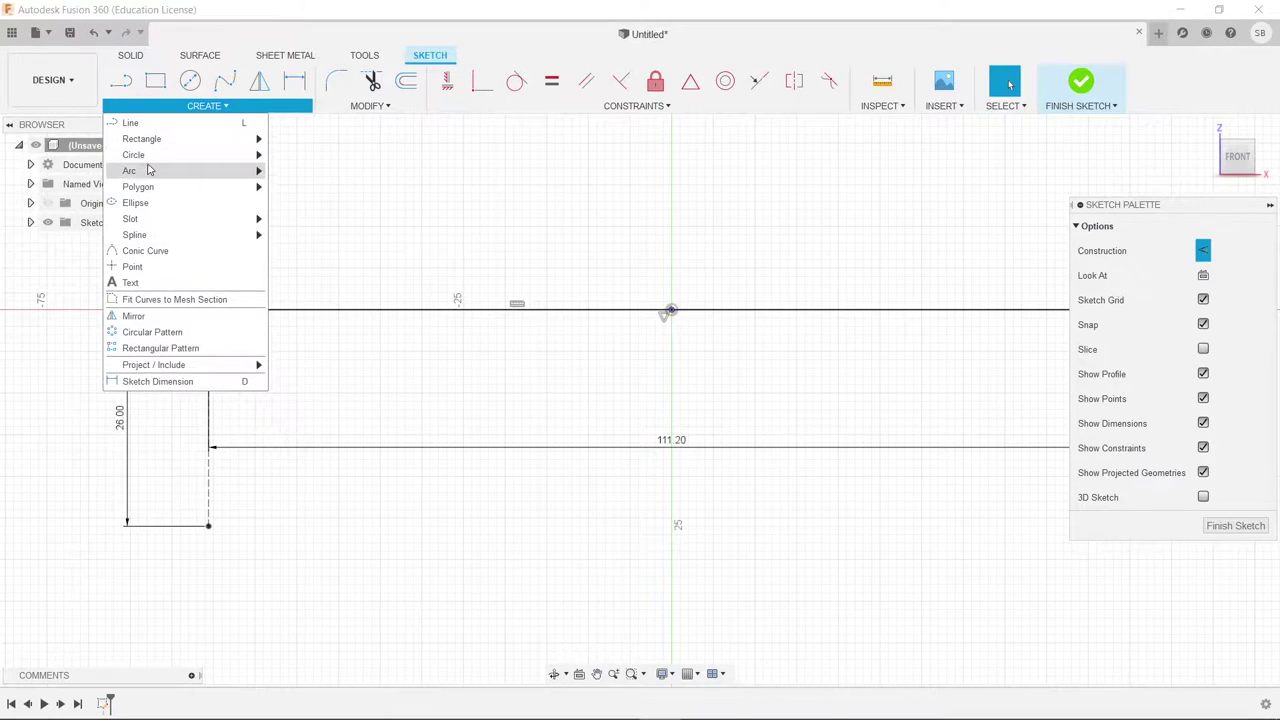
Step: Draw a three-point arc from the construction line's bottom end up to the horizontal line
mouse_move(169, 172)
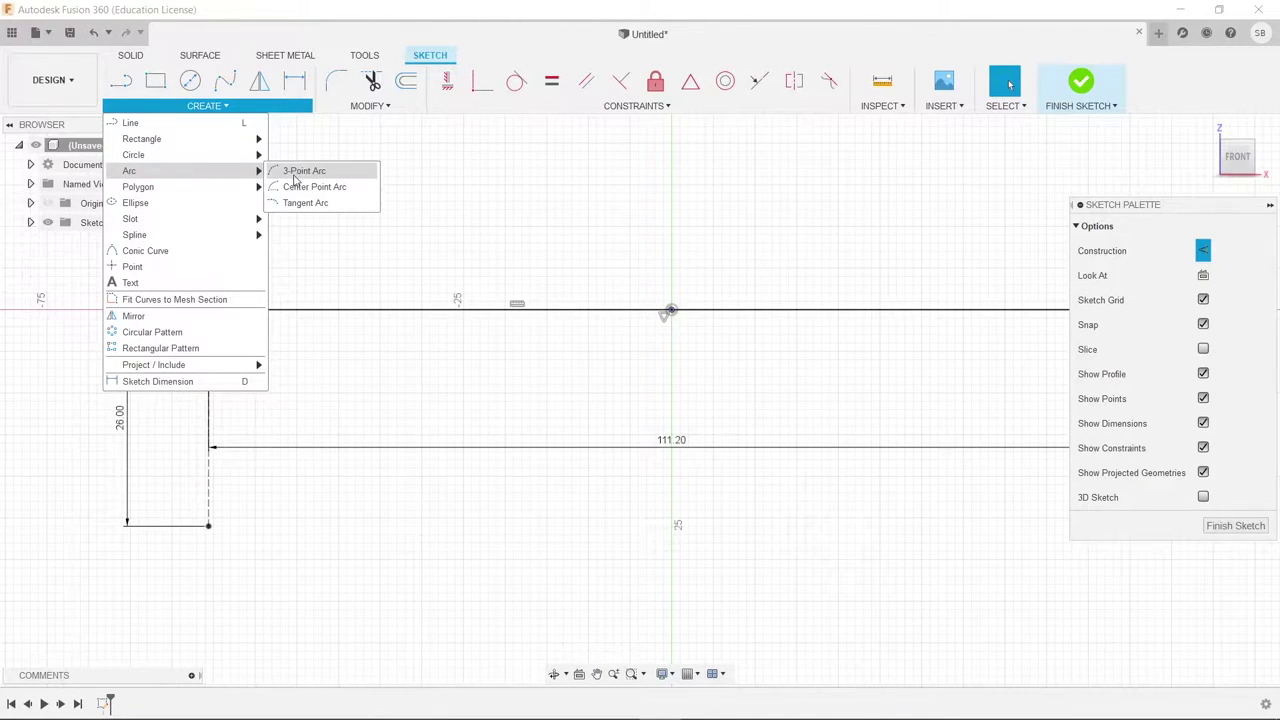
left_click(294, 171)
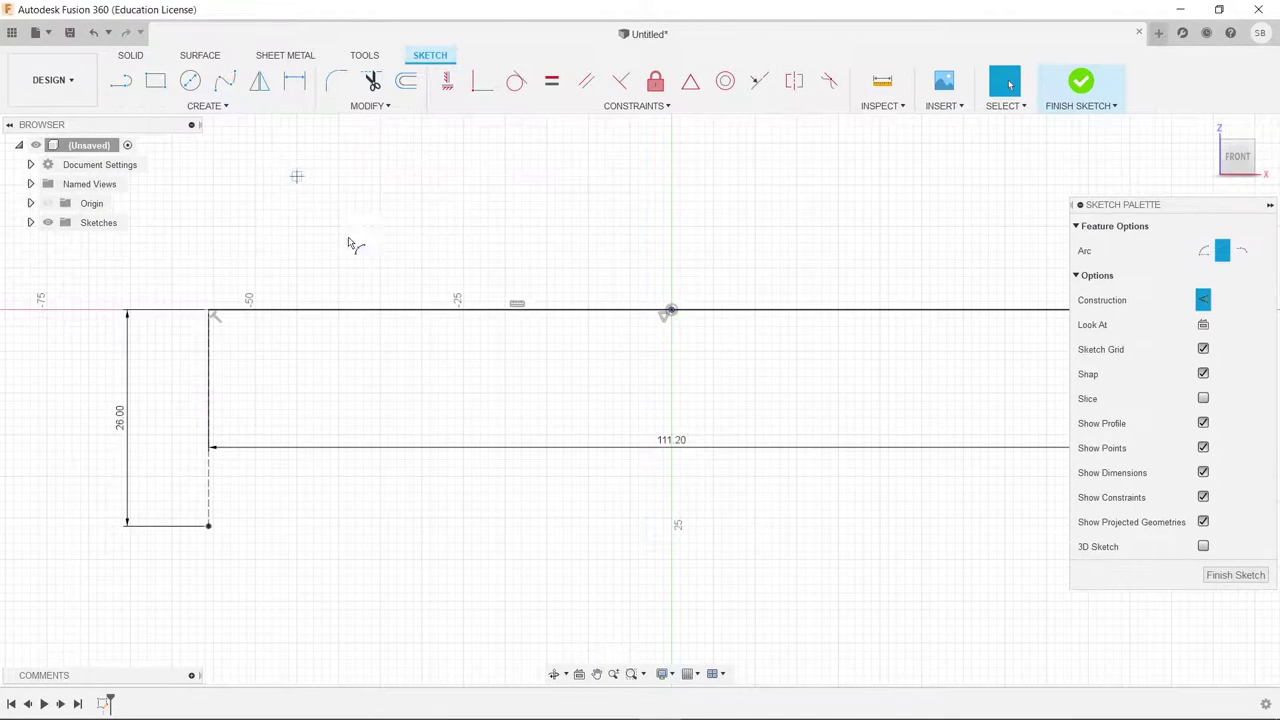
left_click(208, 525)
left_click(397, 311)
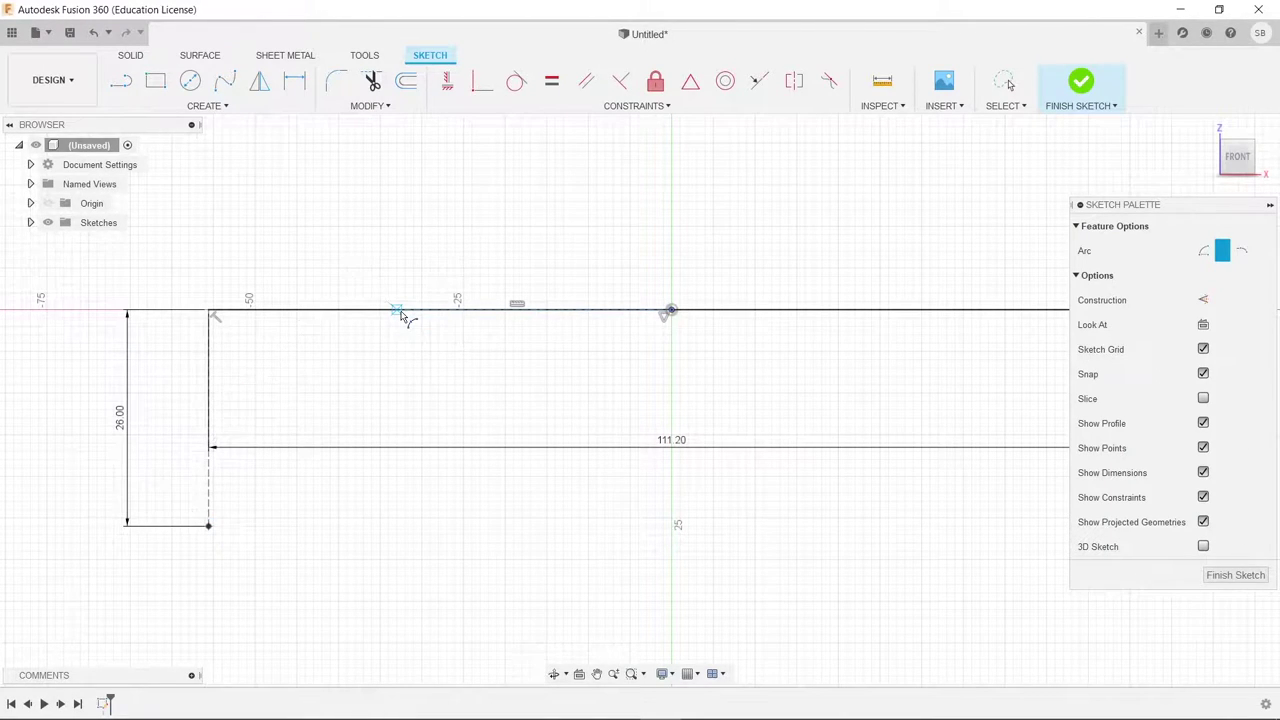
left_click(300, 354)
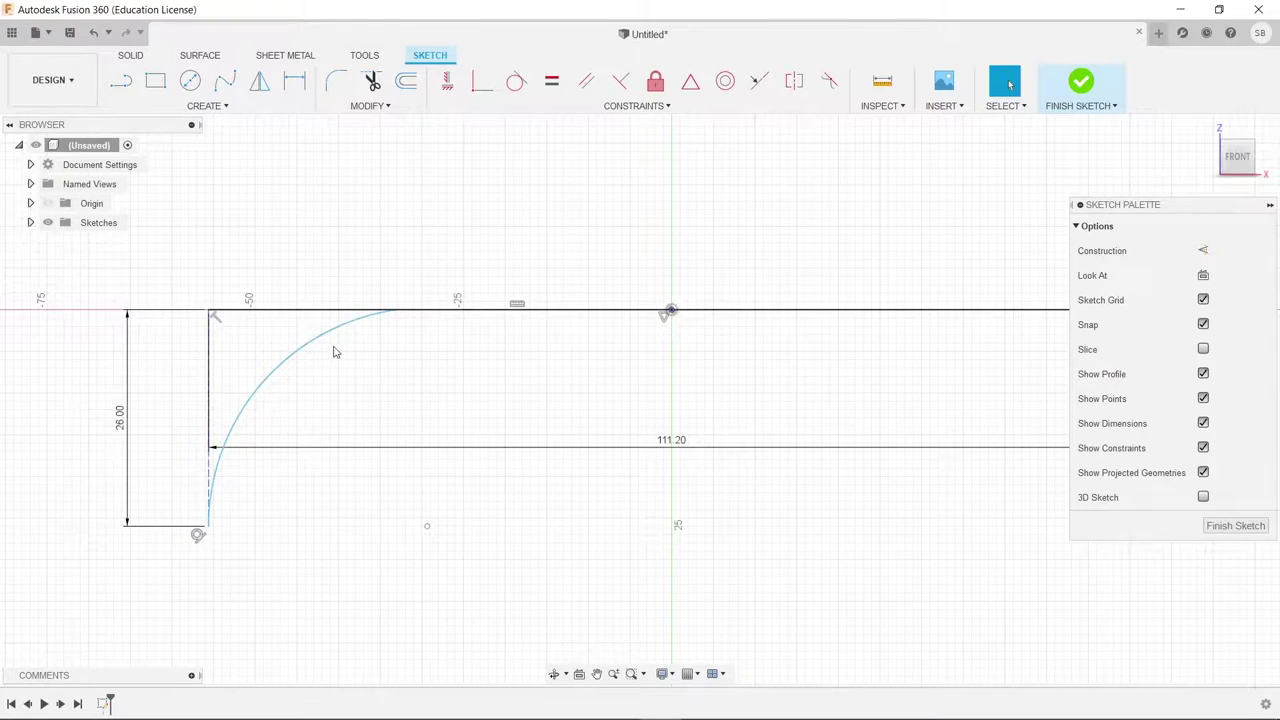
Step: Make the arc tangent to the horizontal line
left_click(519, 84)
left_click(363, 320)
left_click(414, 309)
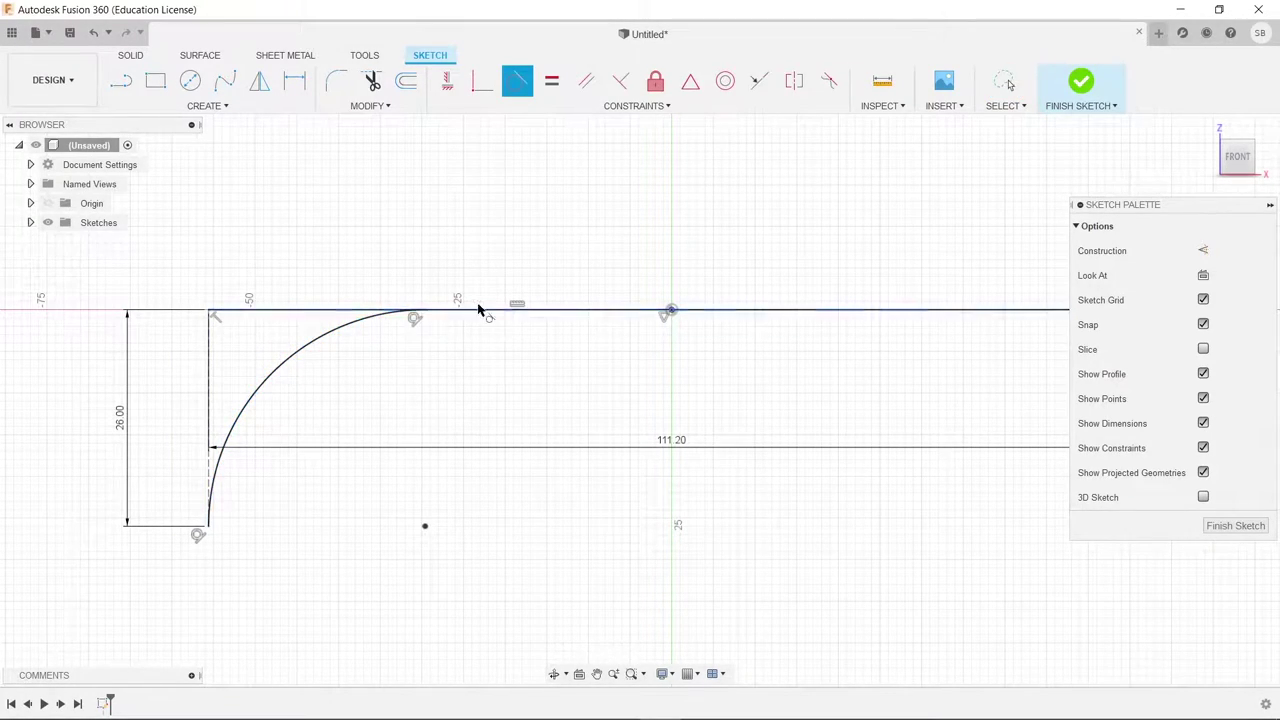
key("Escape")
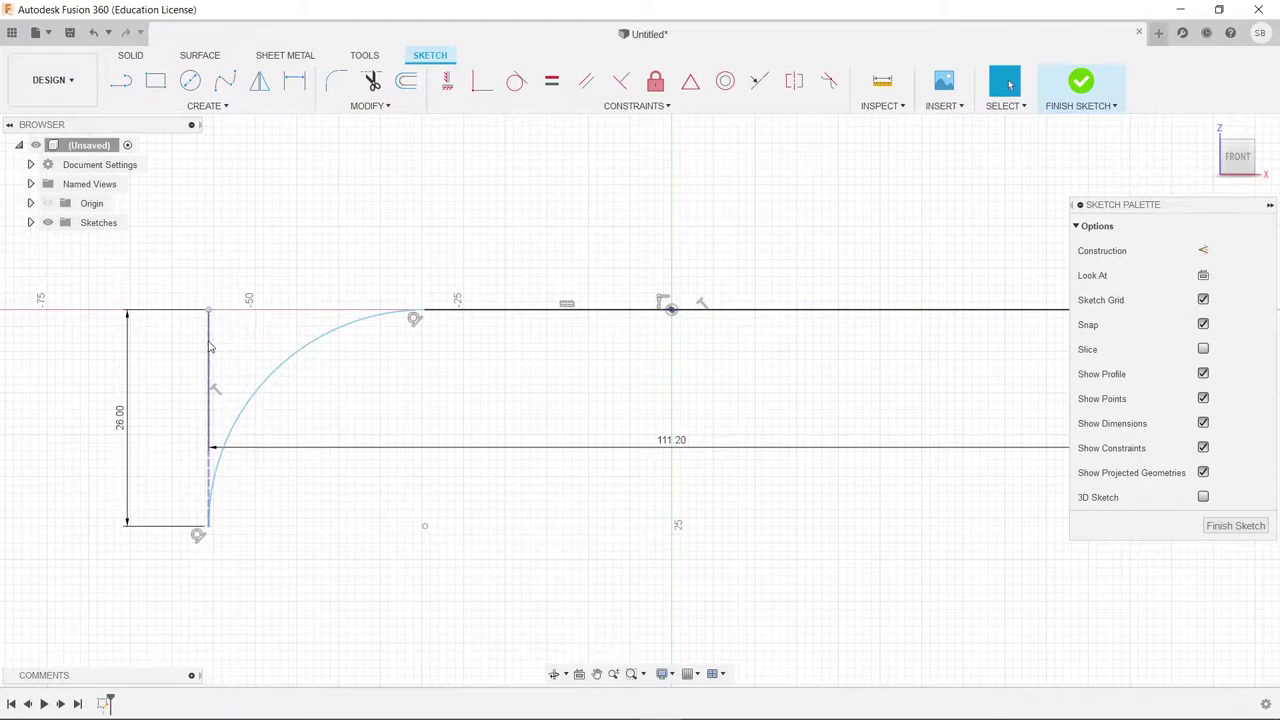
middle_click_drag(611, 403, 520, 411)
scroll(600, 430, "down", 2)
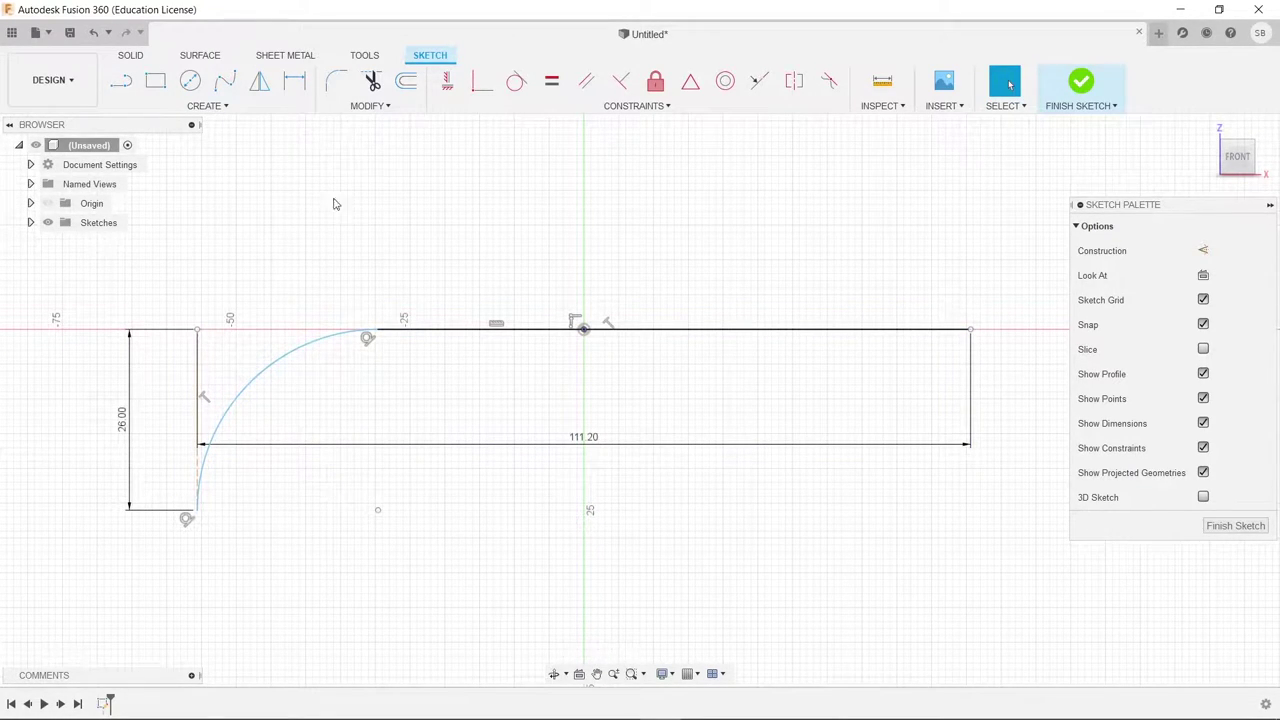
left_click(212, 106)
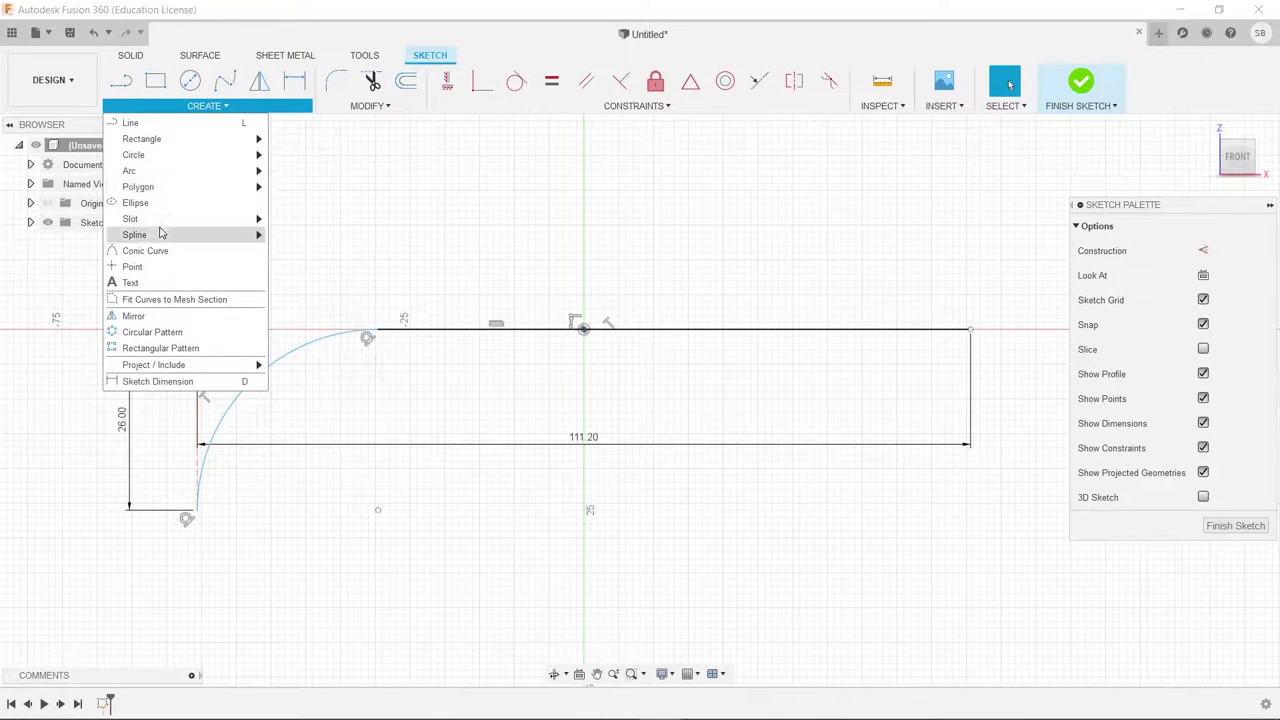
Step: Draw a vertical construction line up from the top line's midpoint
left_click(163, 316)
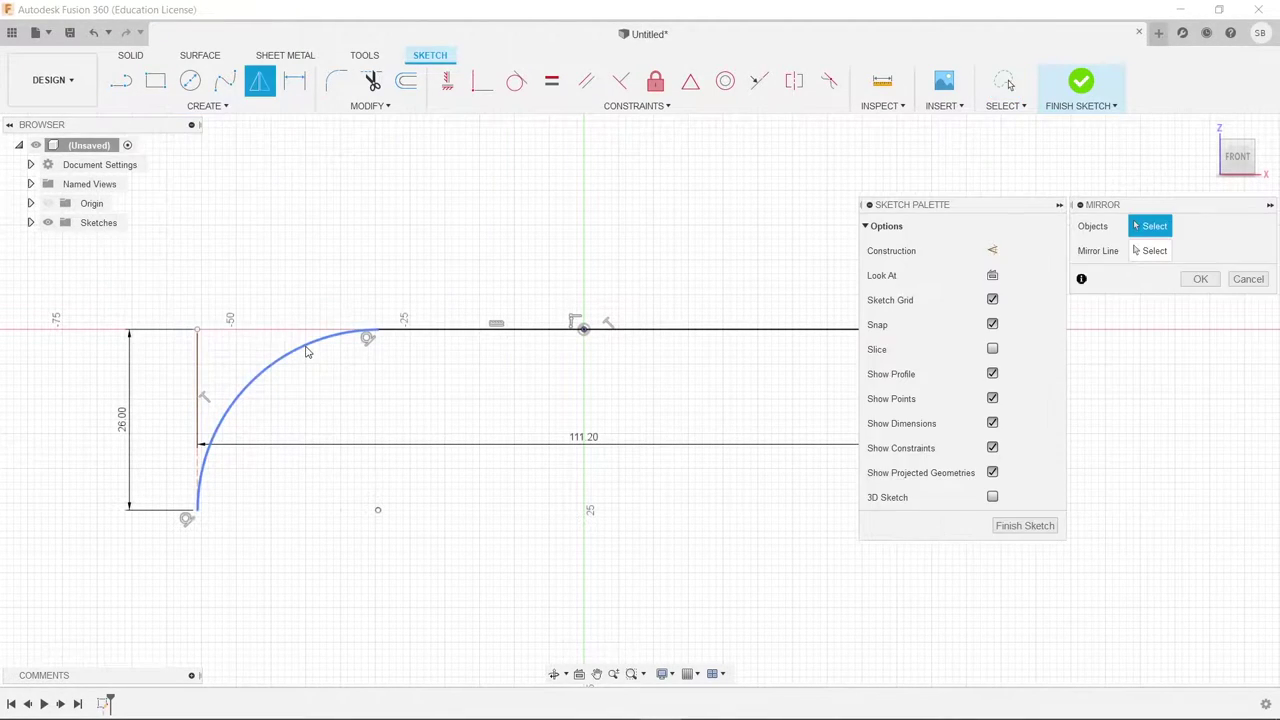
left_click(305, 350)
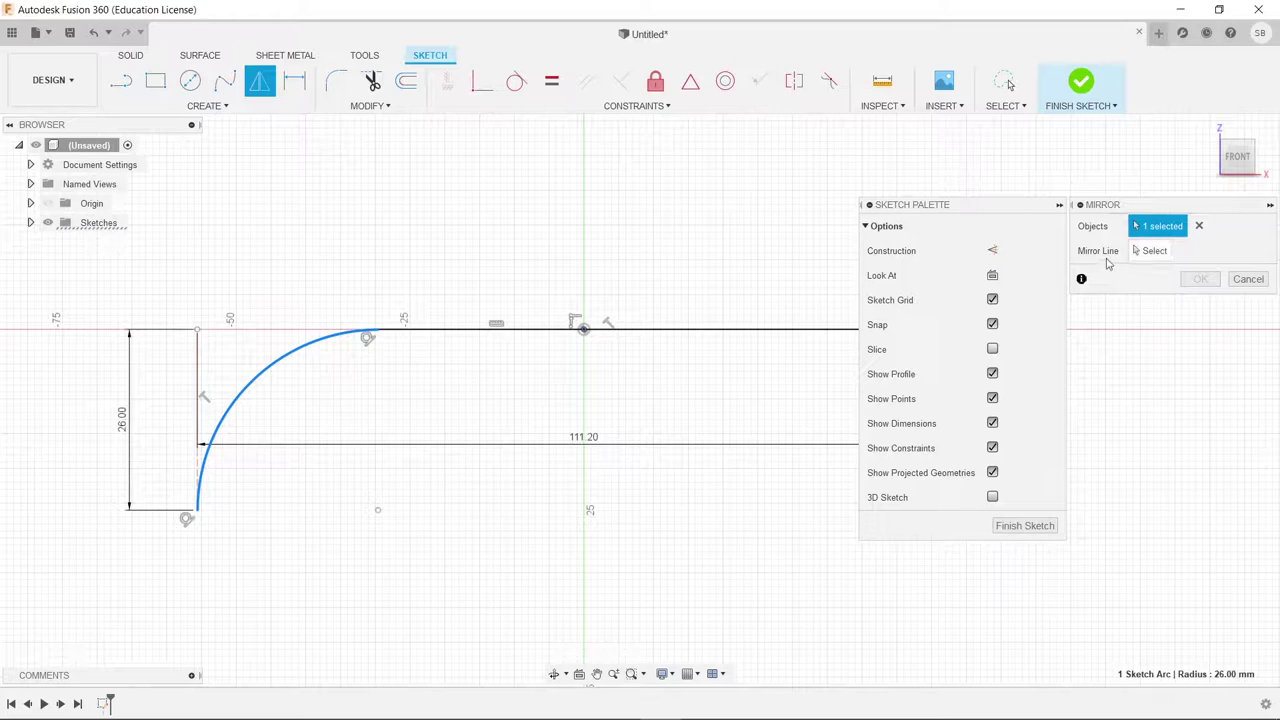
left_click(1248, 279)
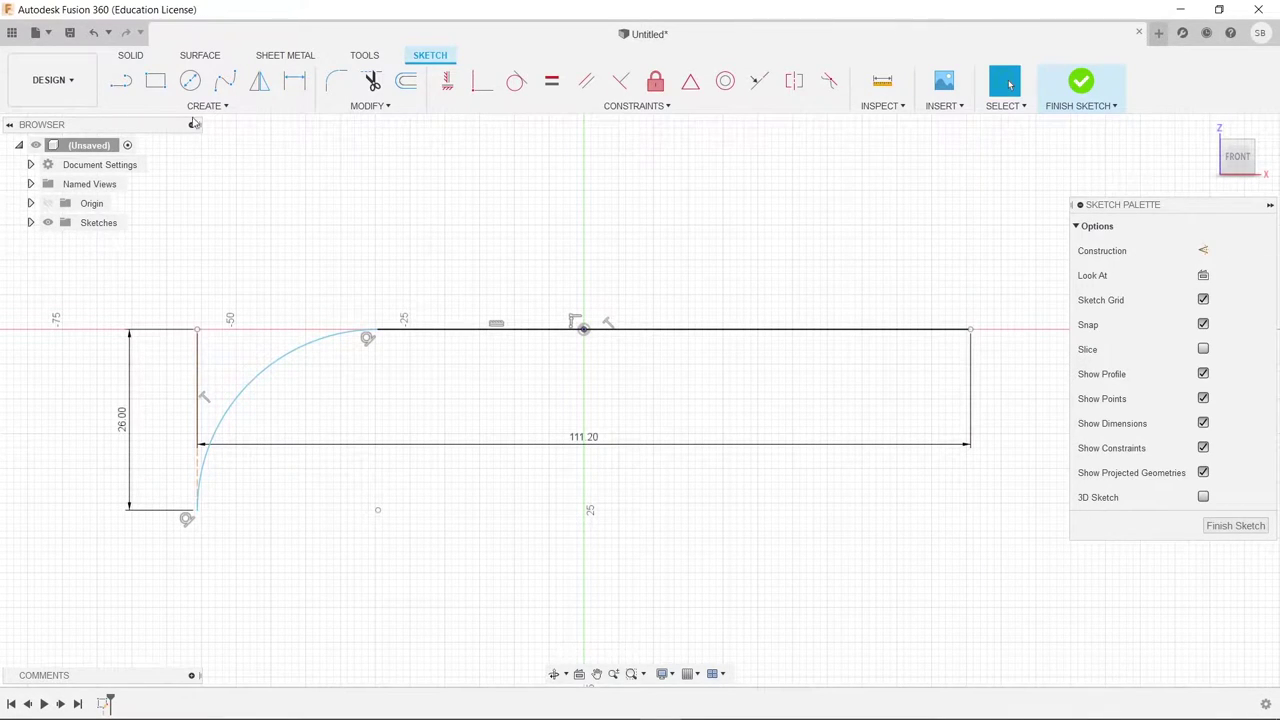
left_click(121, 82)
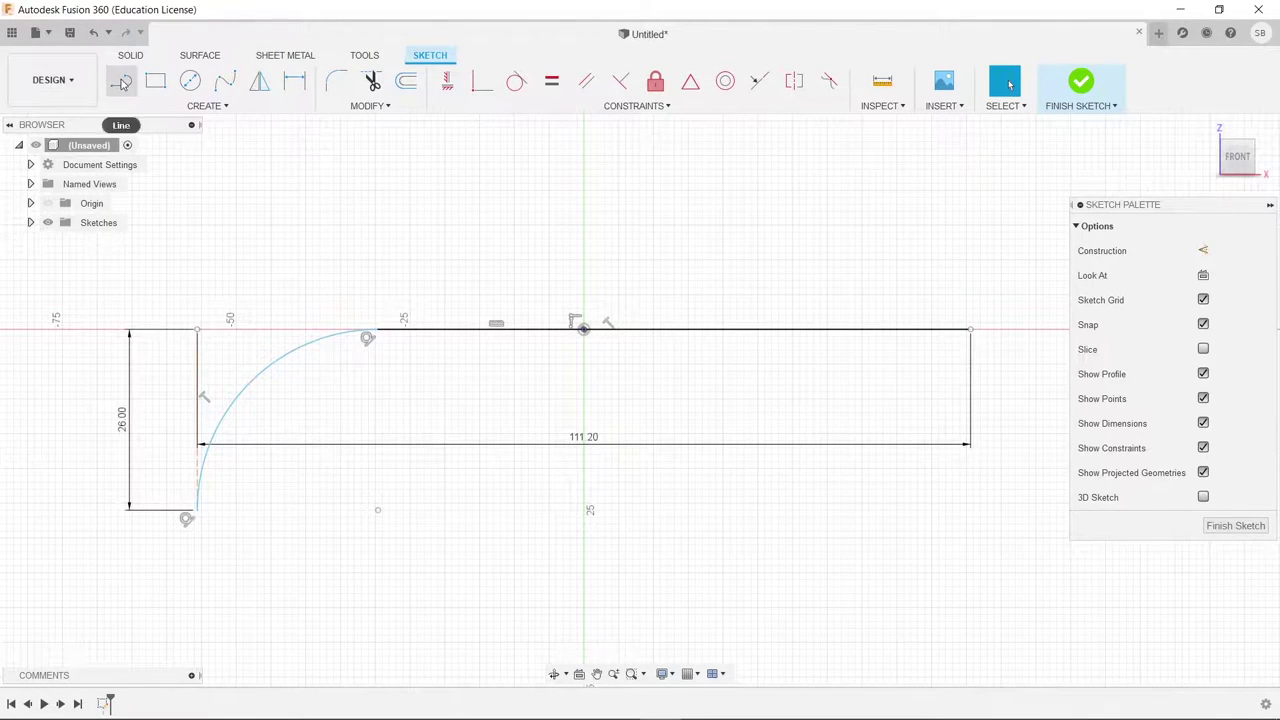
left_click(584, 329)
left_click(584, 217)
key("Escape")
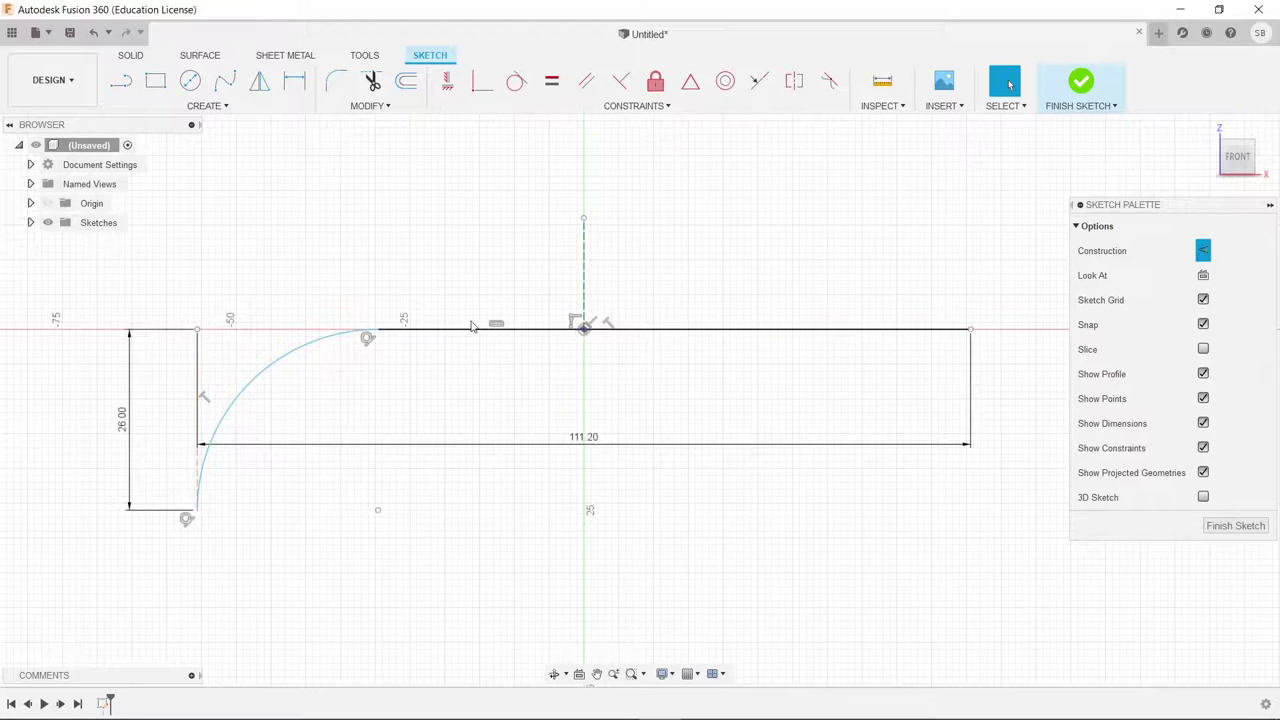
Step: Mirror the arc across the vertical construction line and trim the top line's right overhang
left_click(222, 107)
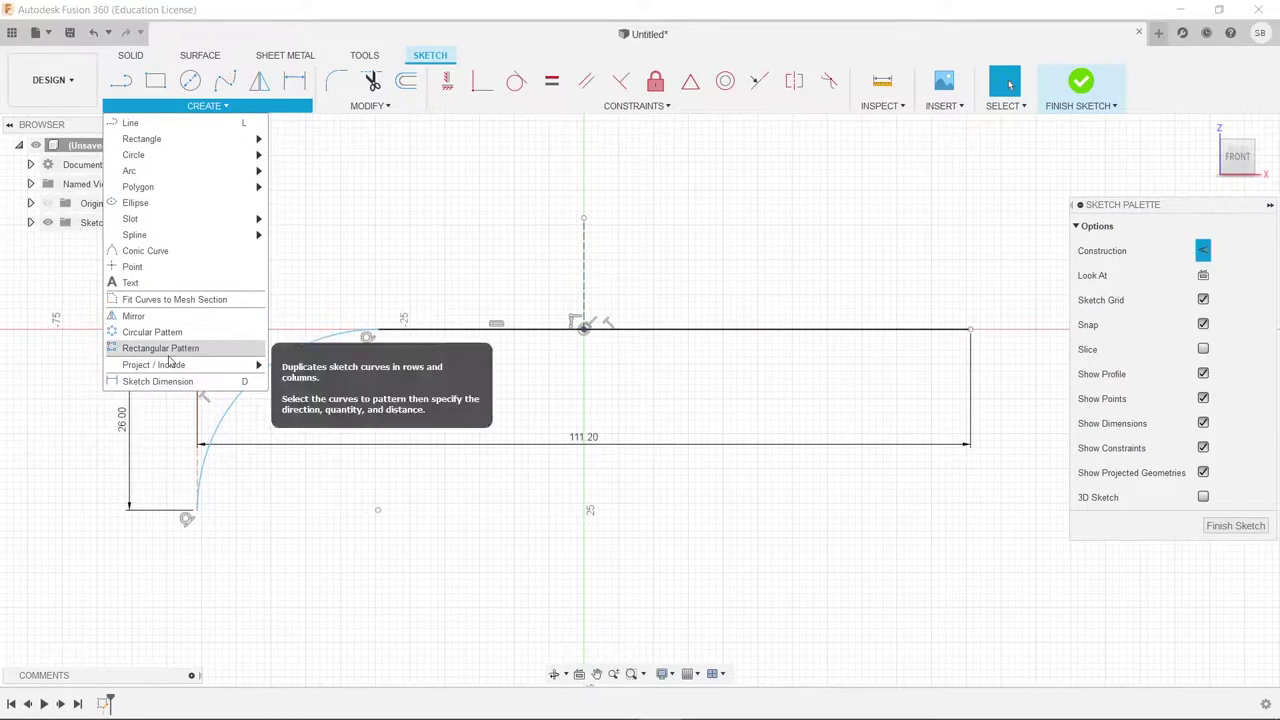
left_click(160, 315)
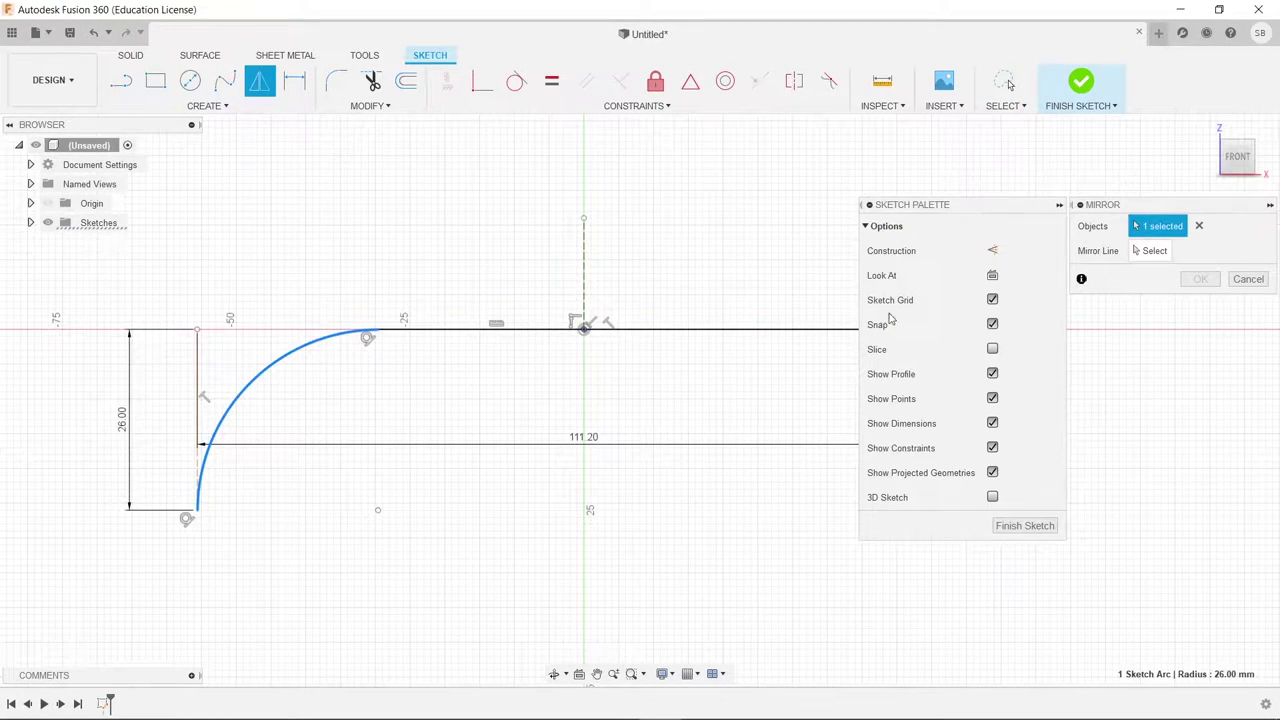
left_click(1150, 251)
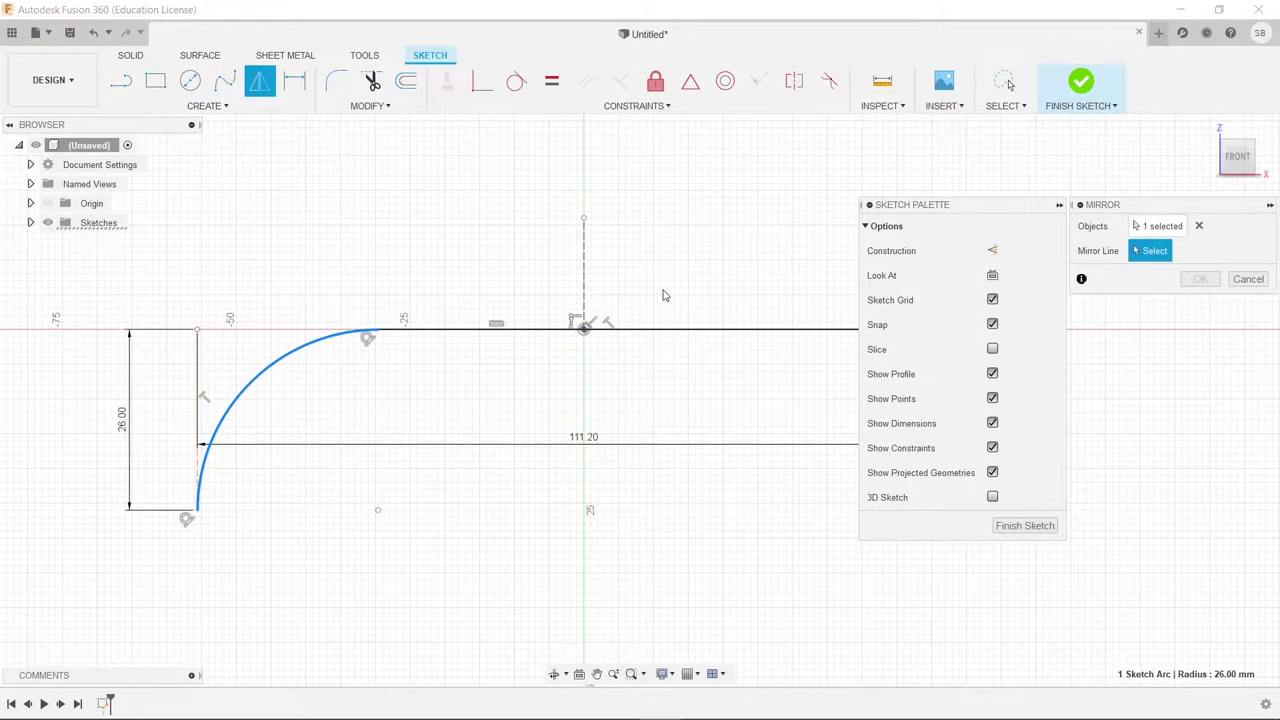
left_click(584, 285)
left_click(1200, 279)
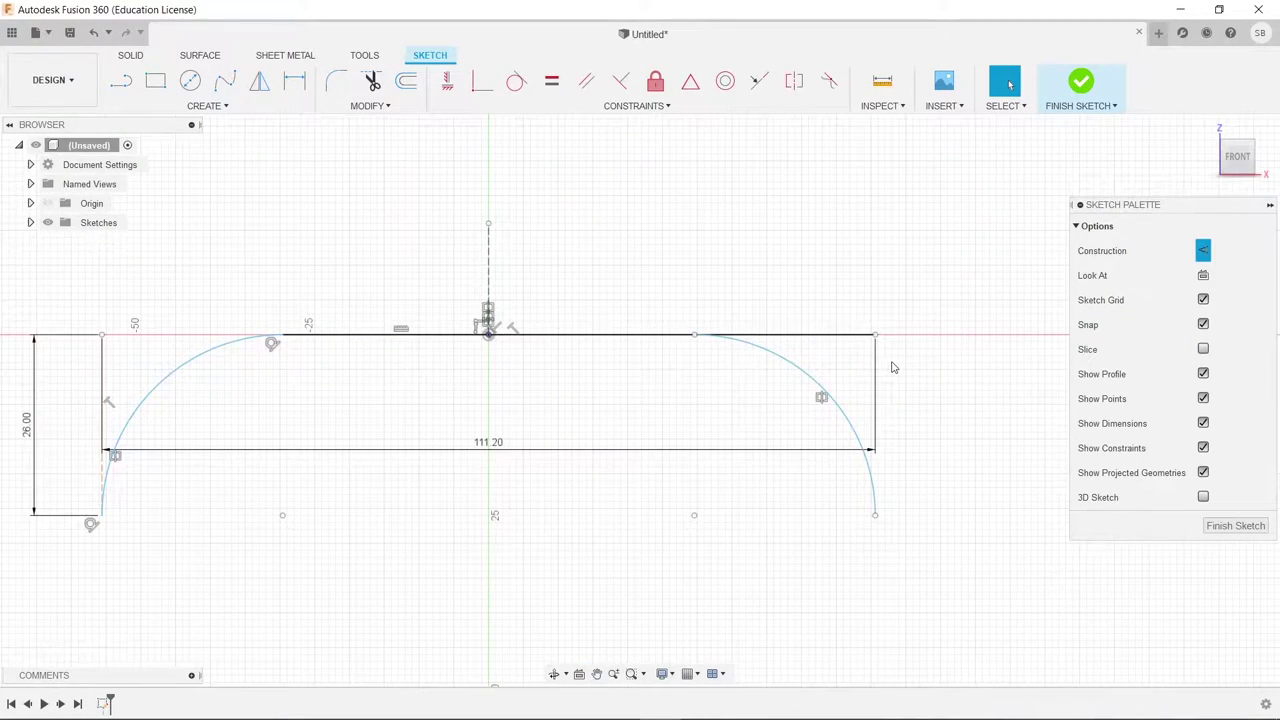
key("t")
left_click(850, 336)
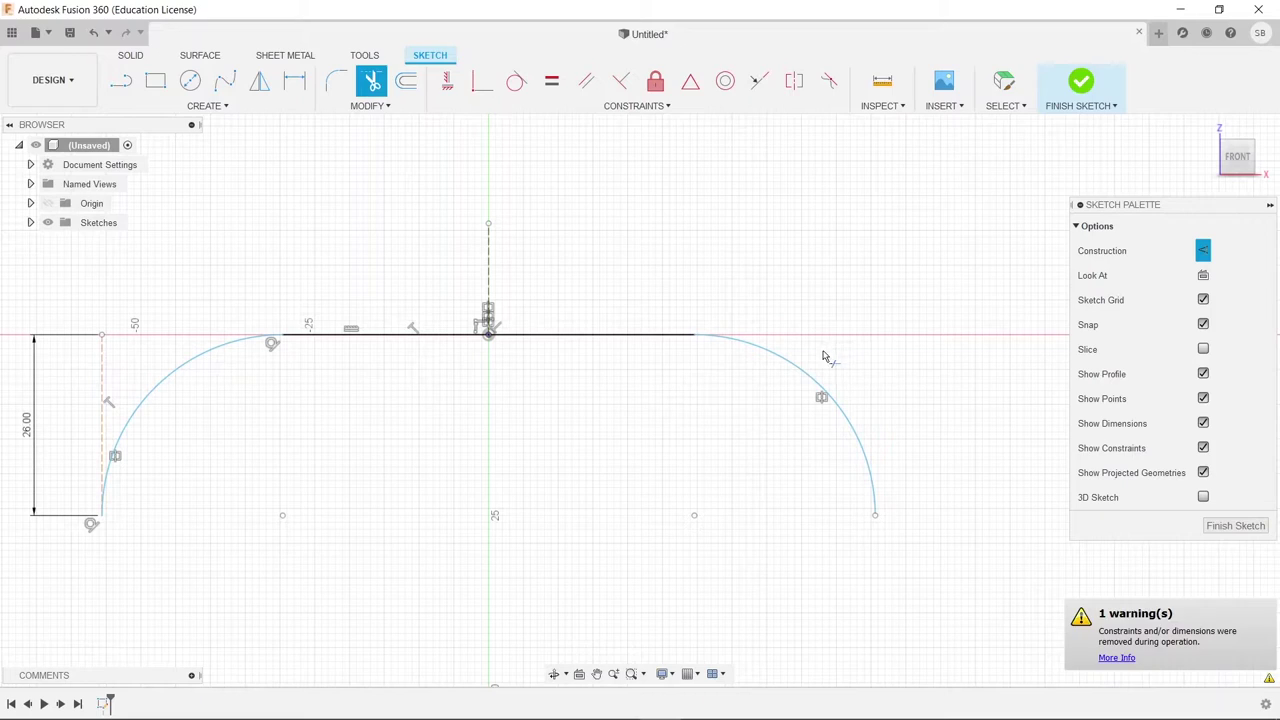
Step: Finish the two-arc path sketch and tilt the view
key("Escape")
middle_click_drag(881, 323, 918, 307)
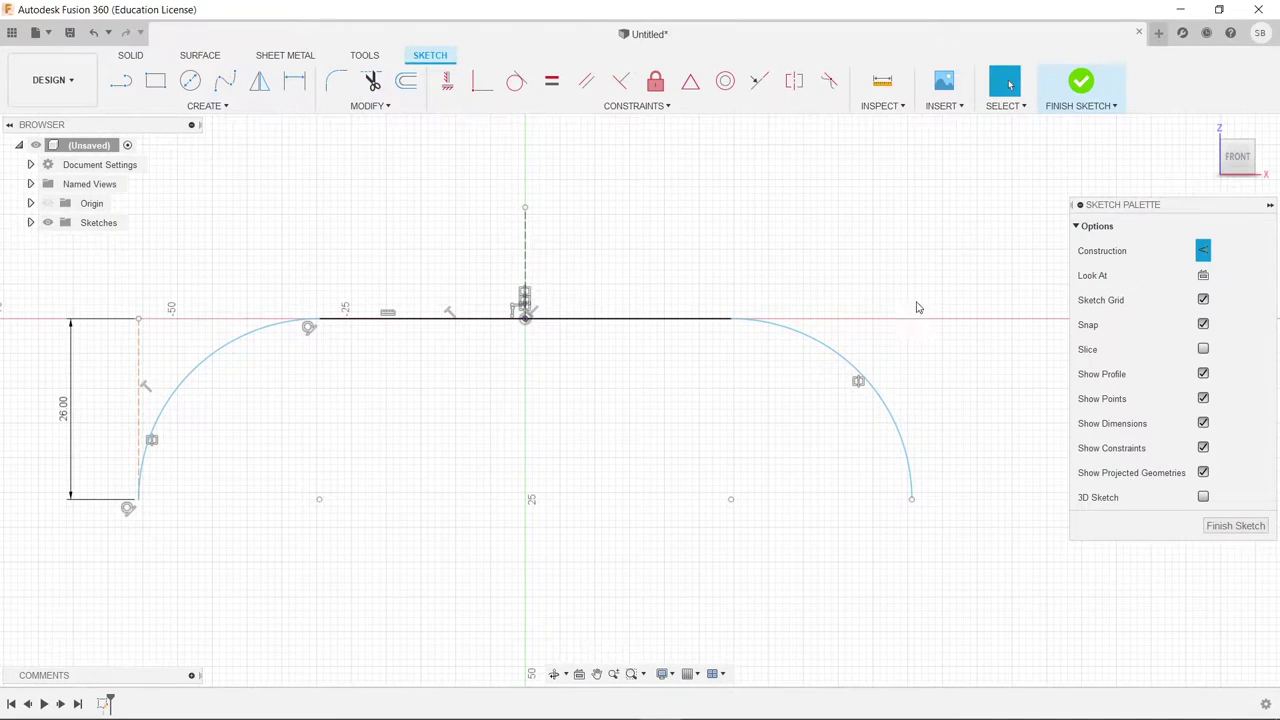
left_click(1087, 112)
middle_click_drag(983, 457, 987, 385, "shift")
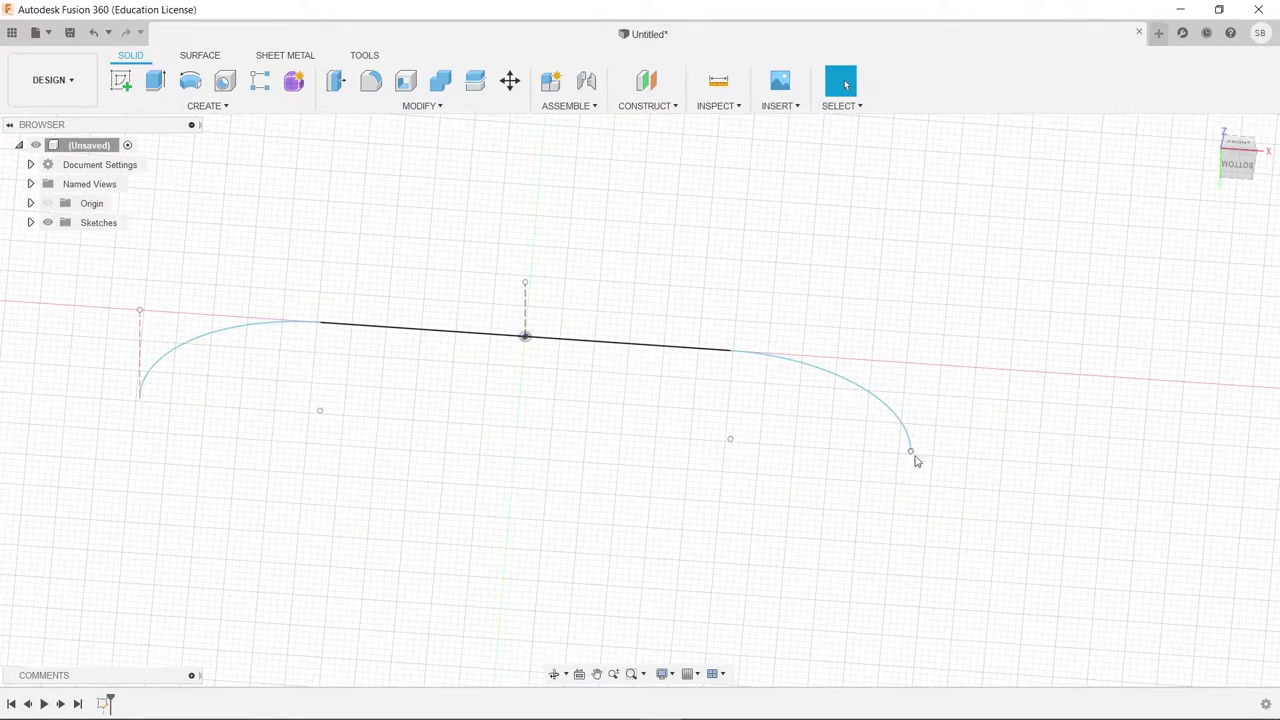
Step: Offset a plane from XY to the arc's end point (26 mm) and start a sketch on it
mouse_move(842, 505)
middle_mouse_down("shift")
mouse_move(949, 463)
mouse_move(926, 523)
mouse_move(939, 517)
middle_mouse_up("shift")
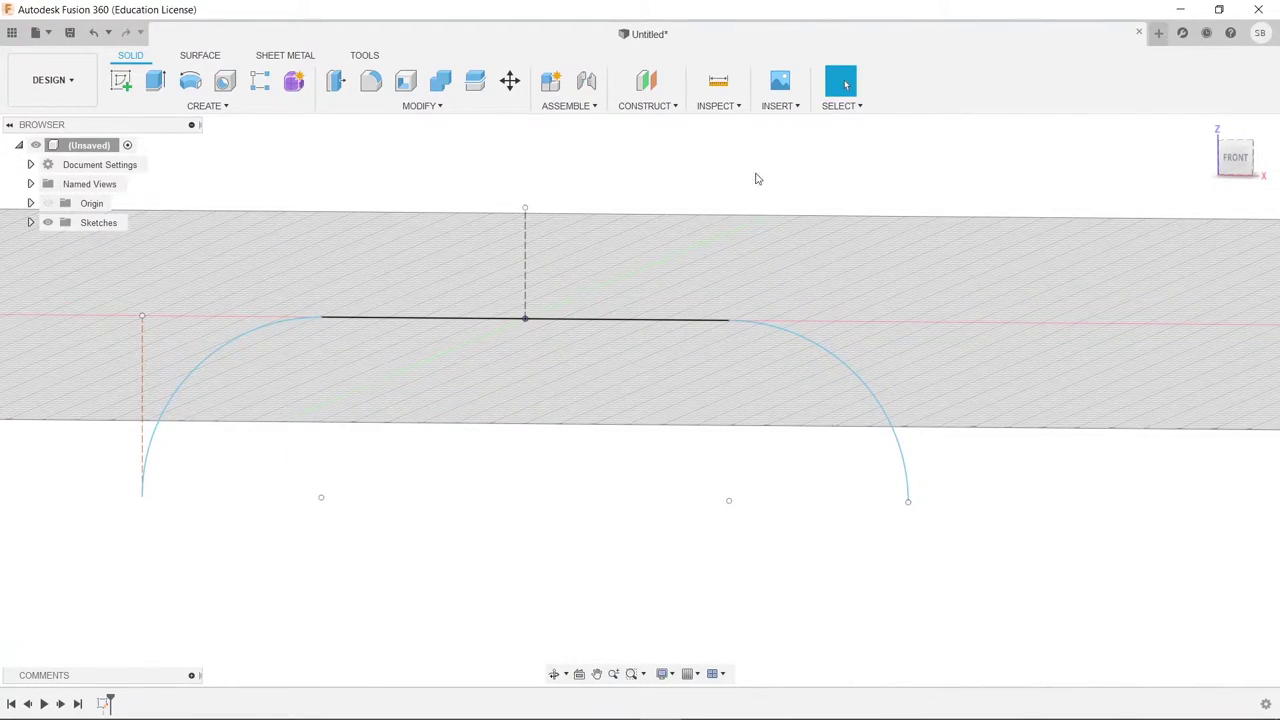
left_click(646, 92)
mouse_move(580, 315)
middle_mouse_down("shift")
mouse_move(720, 340)
mouse_move(597, 329)
middle_mouse_up("shift")
left_click(597, 329)
middle_click_drag(914, 400, 951, 297, "shift")
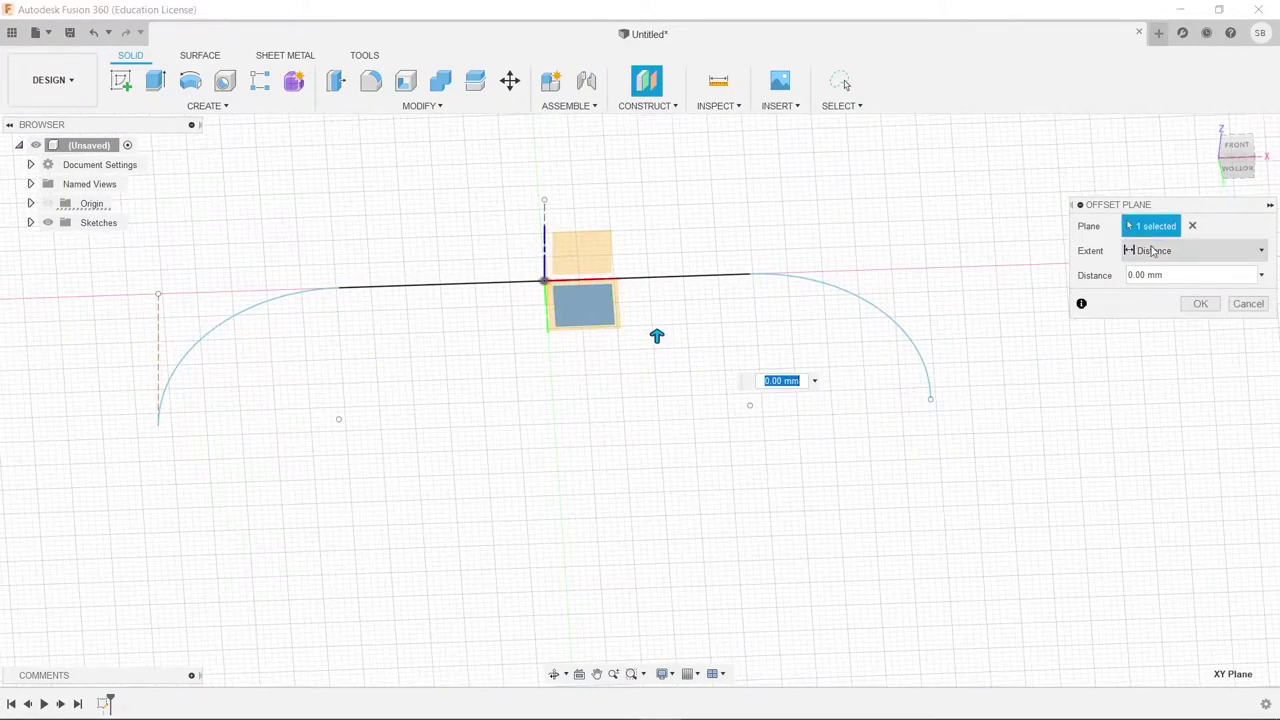
left_click(1190, 250)
left_click(1160, 288)
left_click(931, 402)
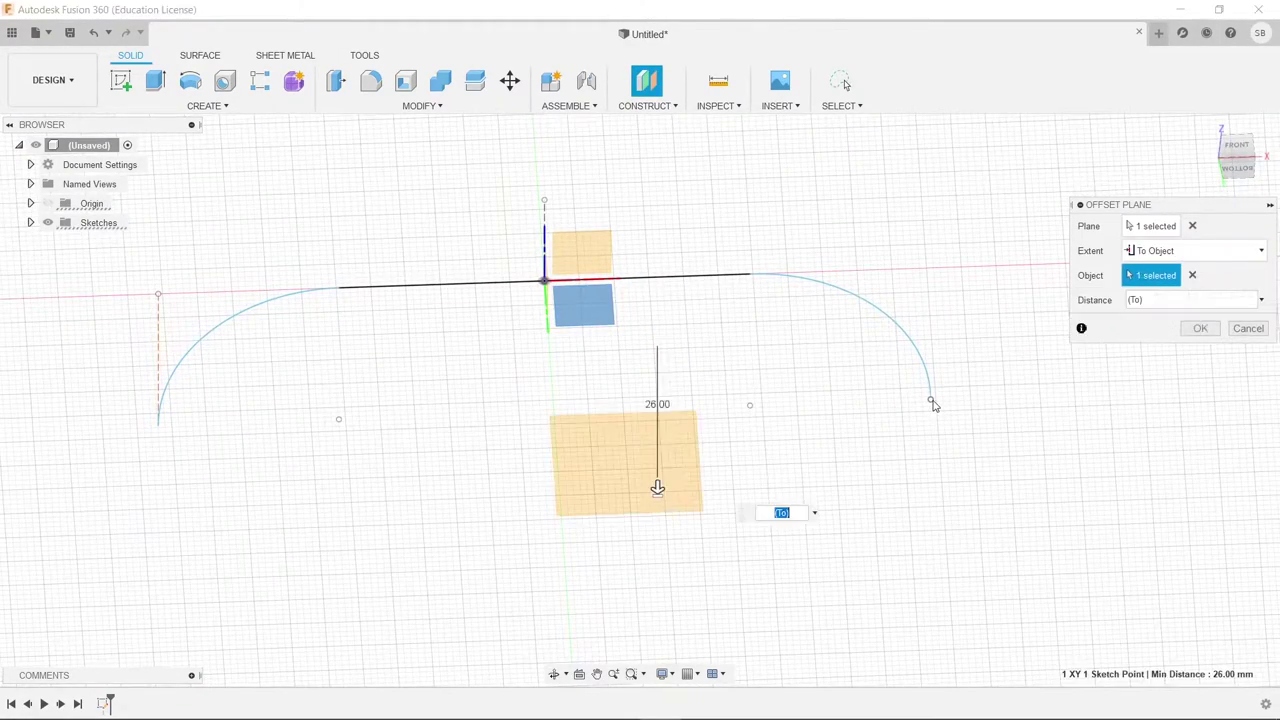
mouse_move(958, 423)
middle_mouse_down("shift")
mouse_move(980, 377)
mouse_move(871, 360)
middle_mouse_up("shift")
left_click(1200, 328)
left_click(120, 80)
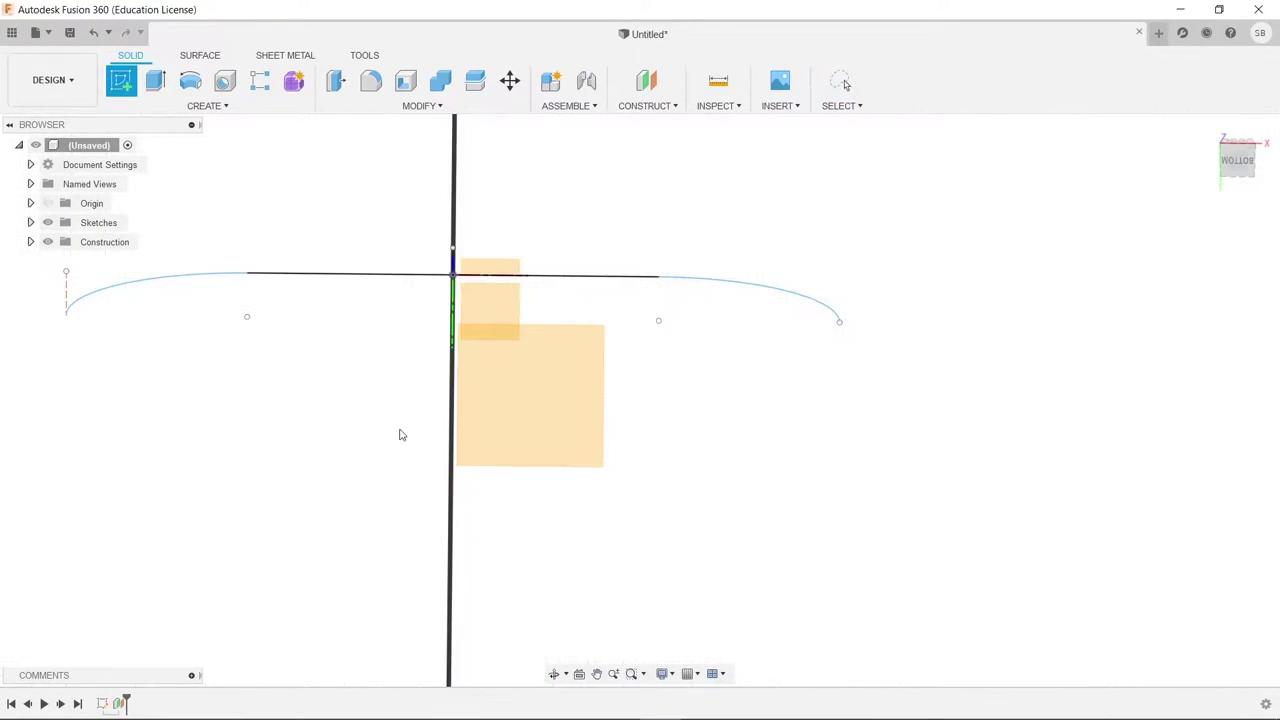
left_click(600, 425)
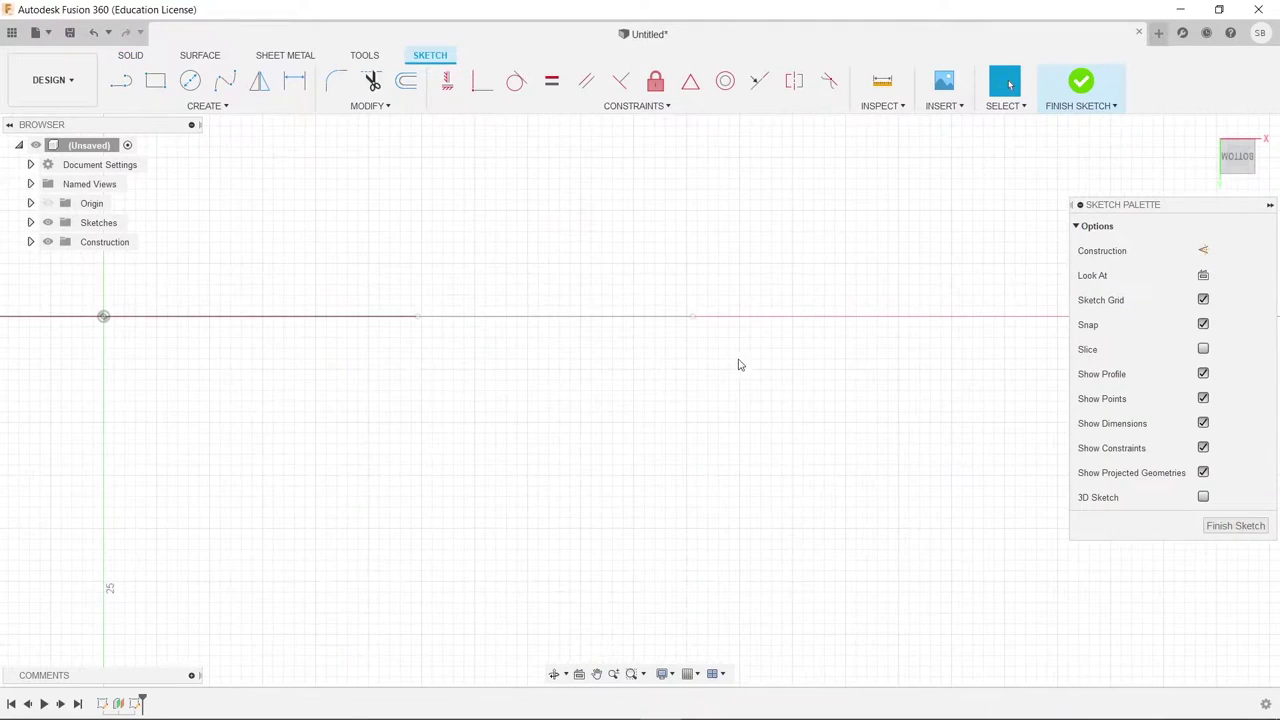
Step: Project the end point and the 59.20 mm horizontal line into the new sketch
left_click(226, 108)
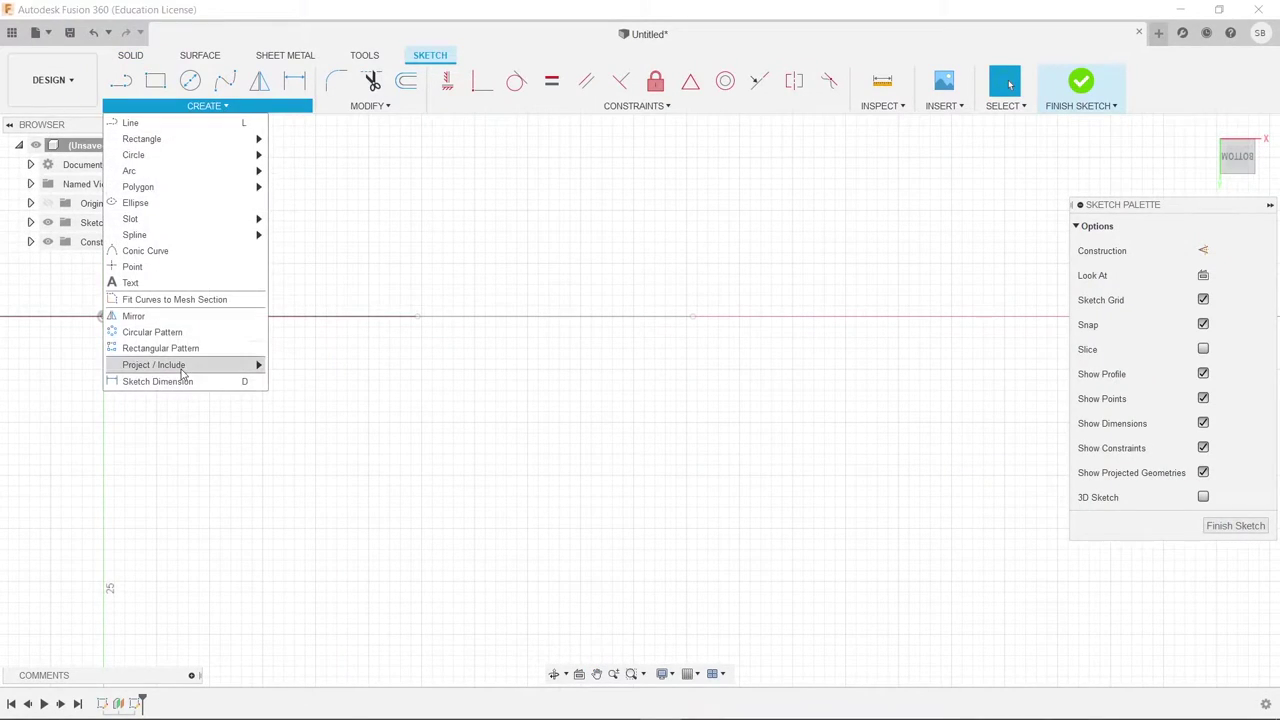
mouse_move(250, 368)
left_click(300, 366)
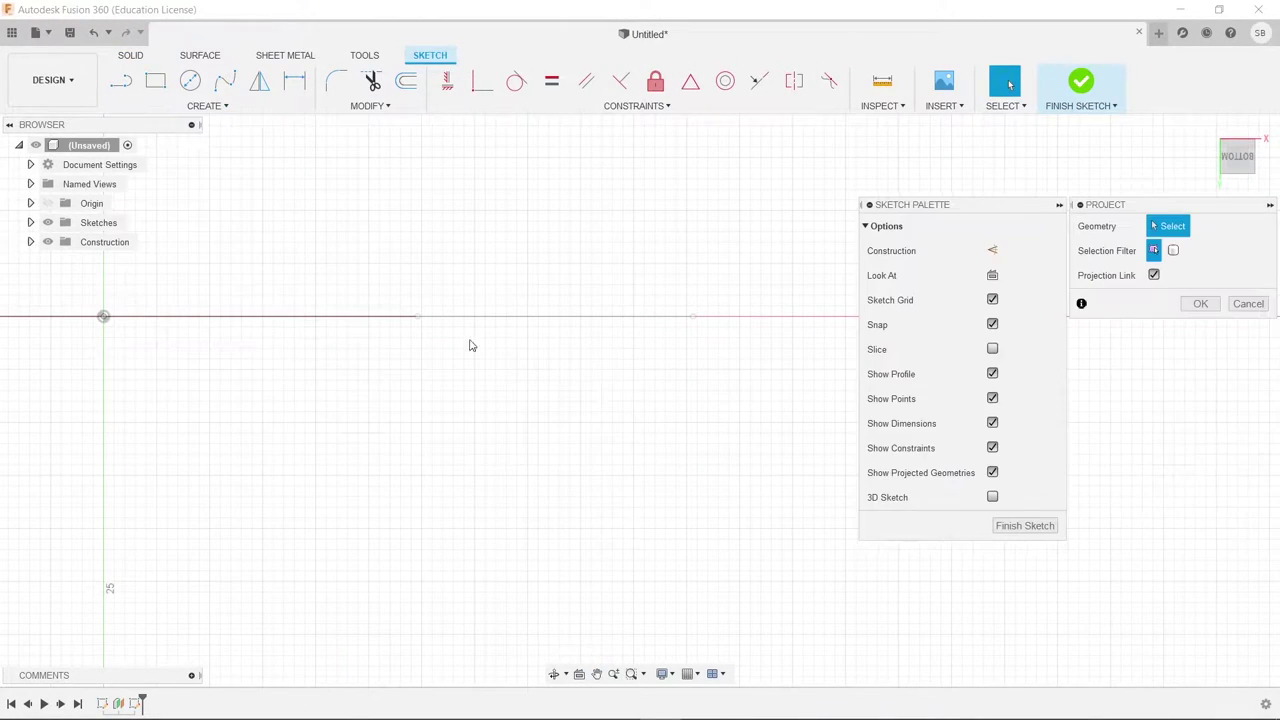
left_click(692, 316)
left_click(1200, 303)
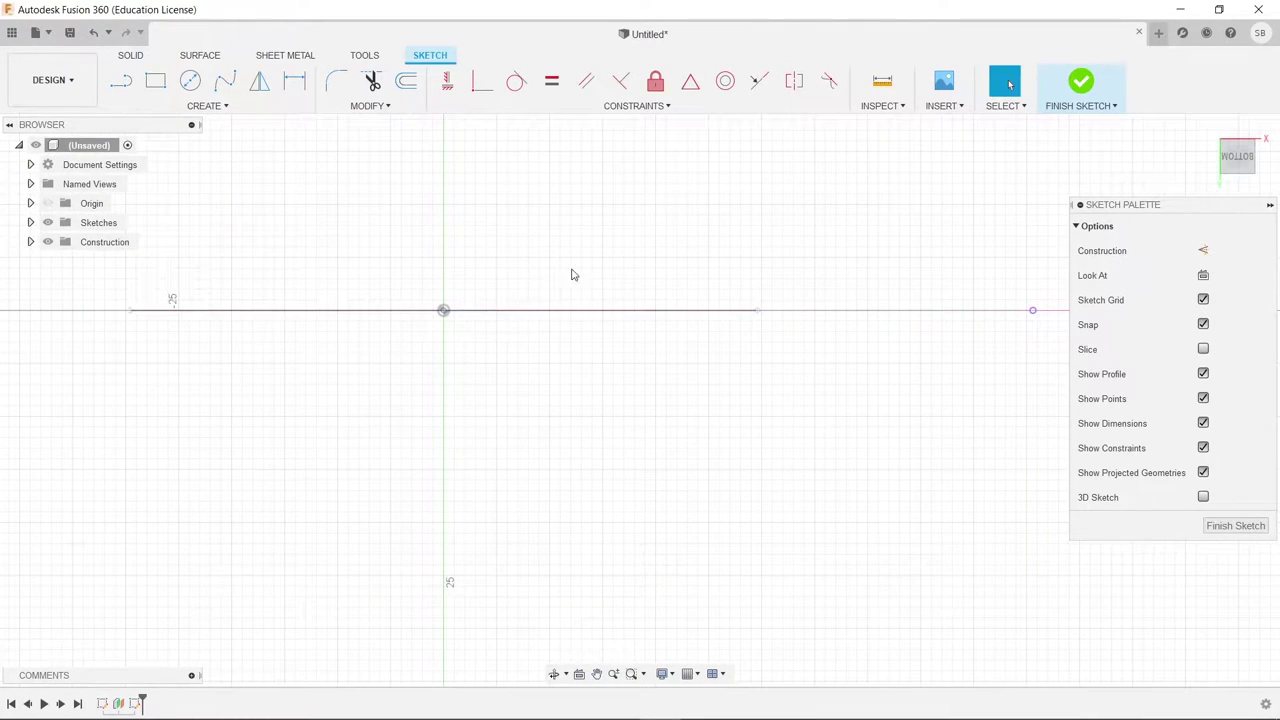
key("p")
left_click(547, 311)
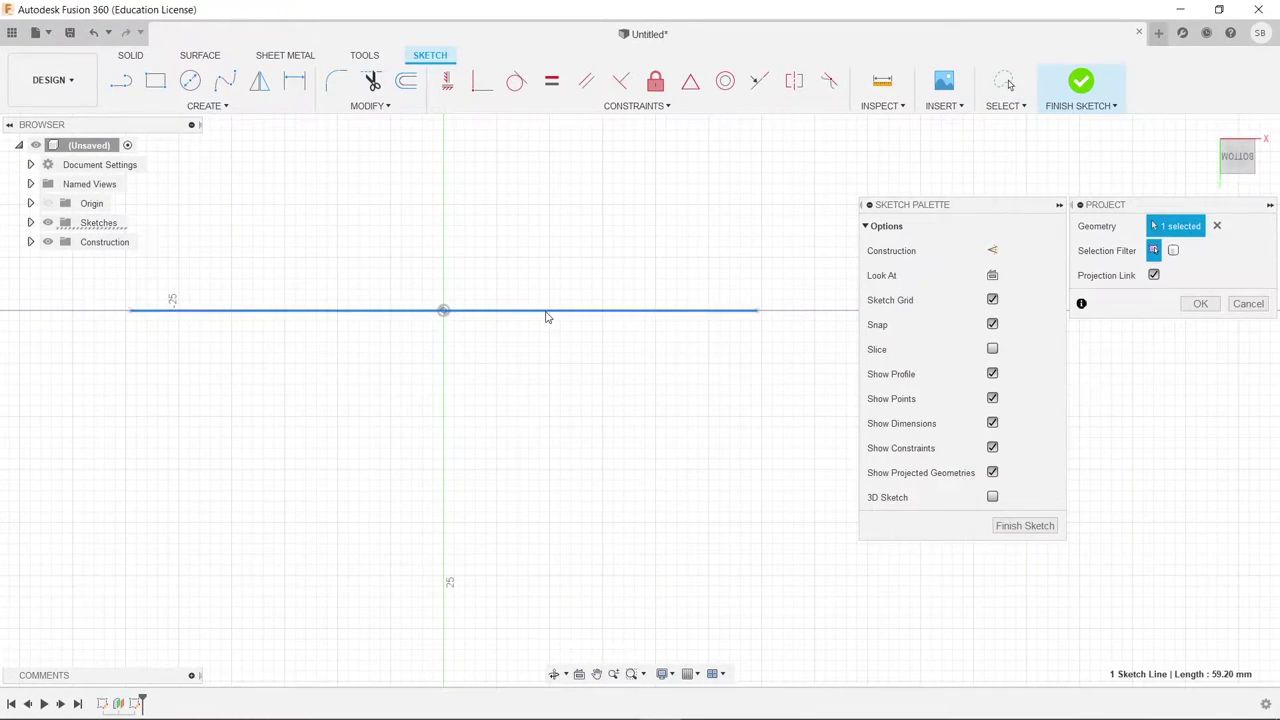
left_click(1200, 303)
mouse_move(967, 355)
middle_mouse_down()
mouse_move(862, 358)
mouse_move(791, 397)
middle_mouse_up()
scroll(560, 329, "up", 2)
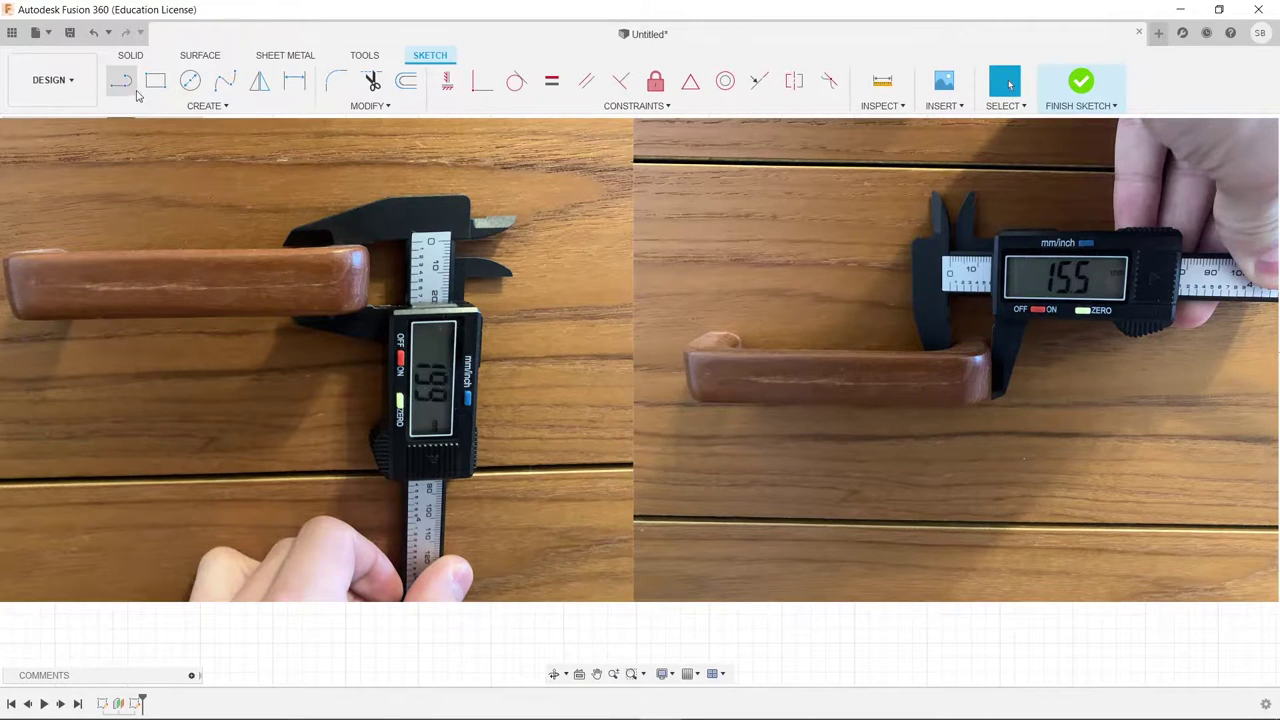
Step: Start a centre rectangle at the projected point
key("r")
left_click(571, 352)
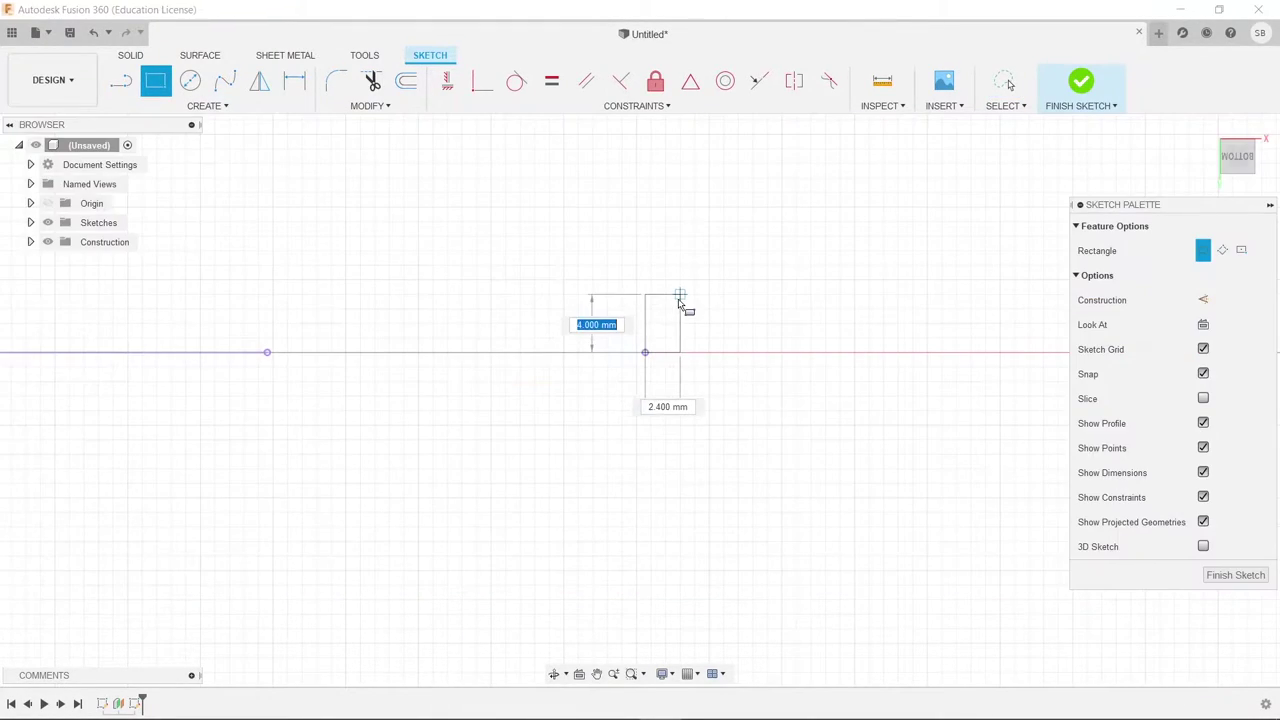
key("Escape")
left_click(155, 80)
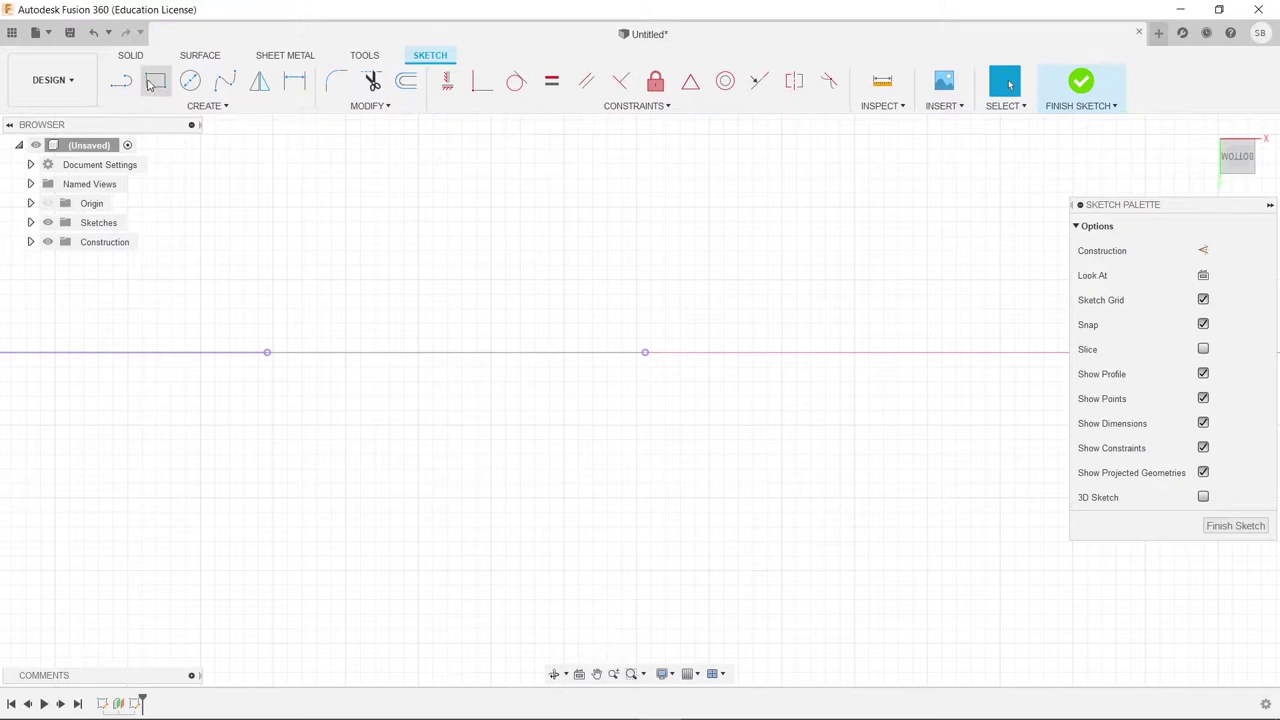
left_click(1241, 250)
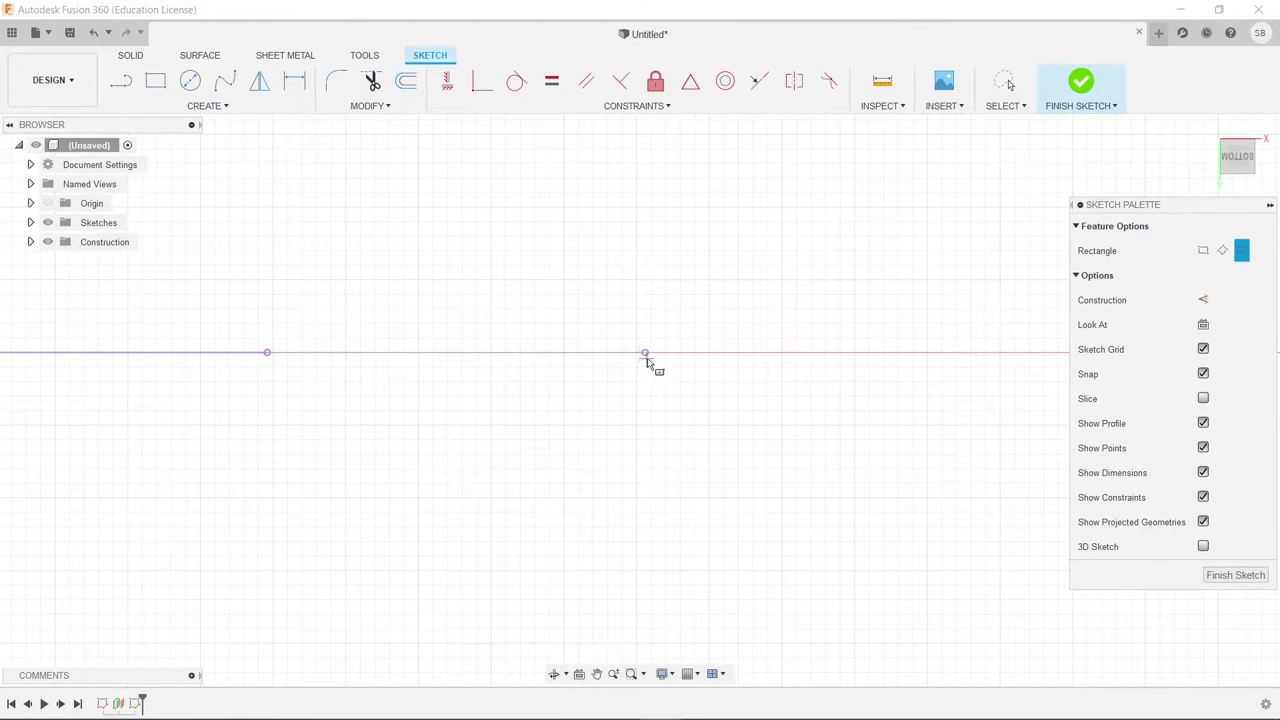
left_click(645, 352)
Step: Size the centre rectangle to 20 by 15.5 mm
type("6")
mouse_move(686, 313)
middle_mouse_down("shift")
mouse_move(677, 351)
mouse_move(680, 309)
mouse_move(665, 305)
middle_mouse_up("shift")
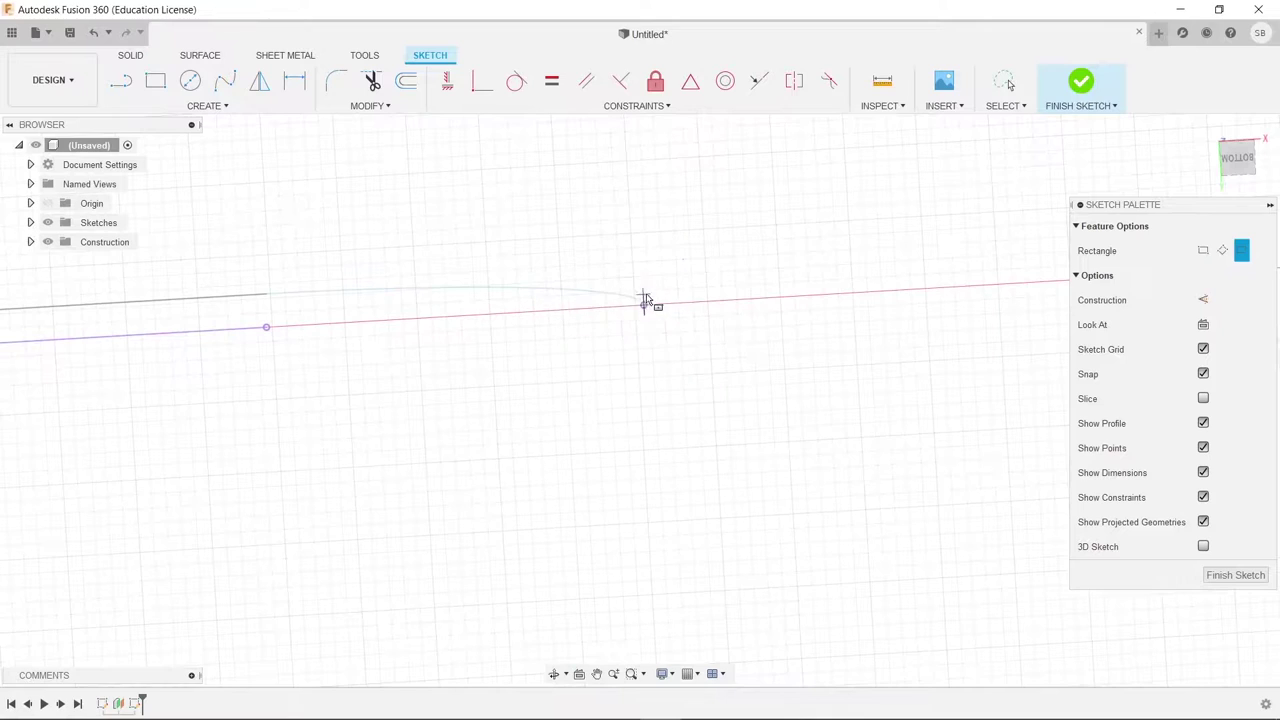
type("20")
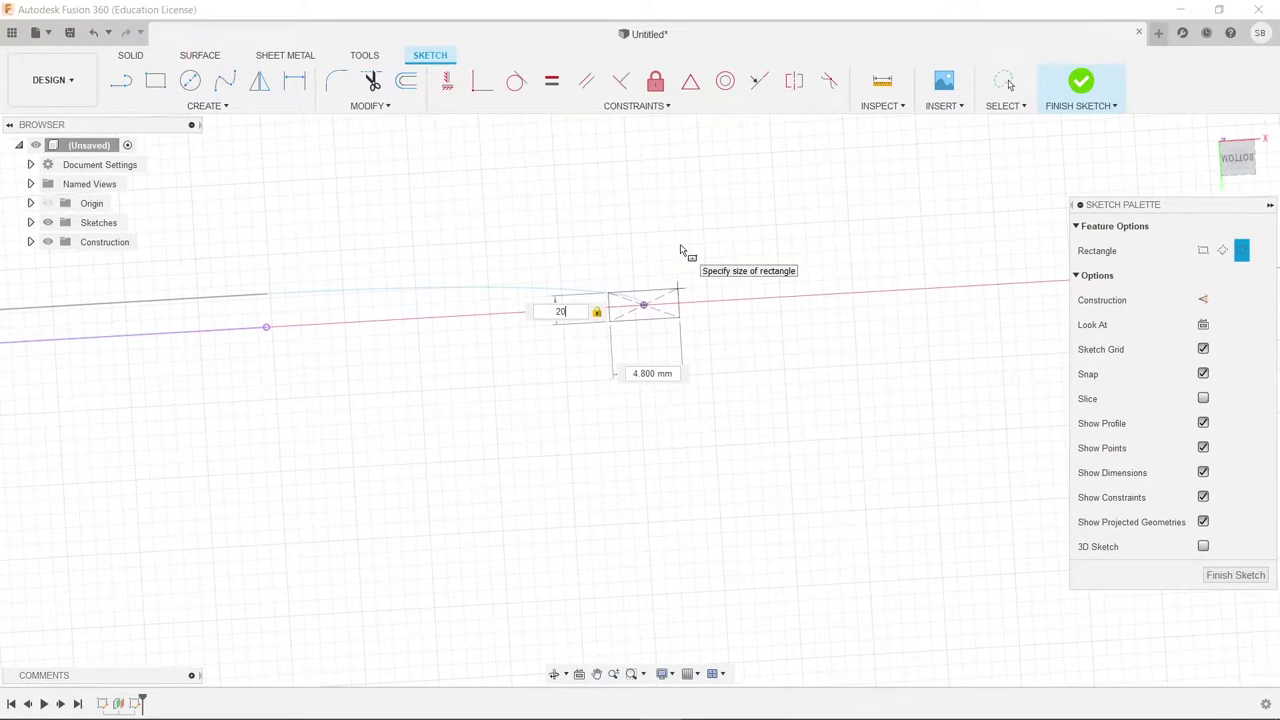
key("Tab")
type("1")
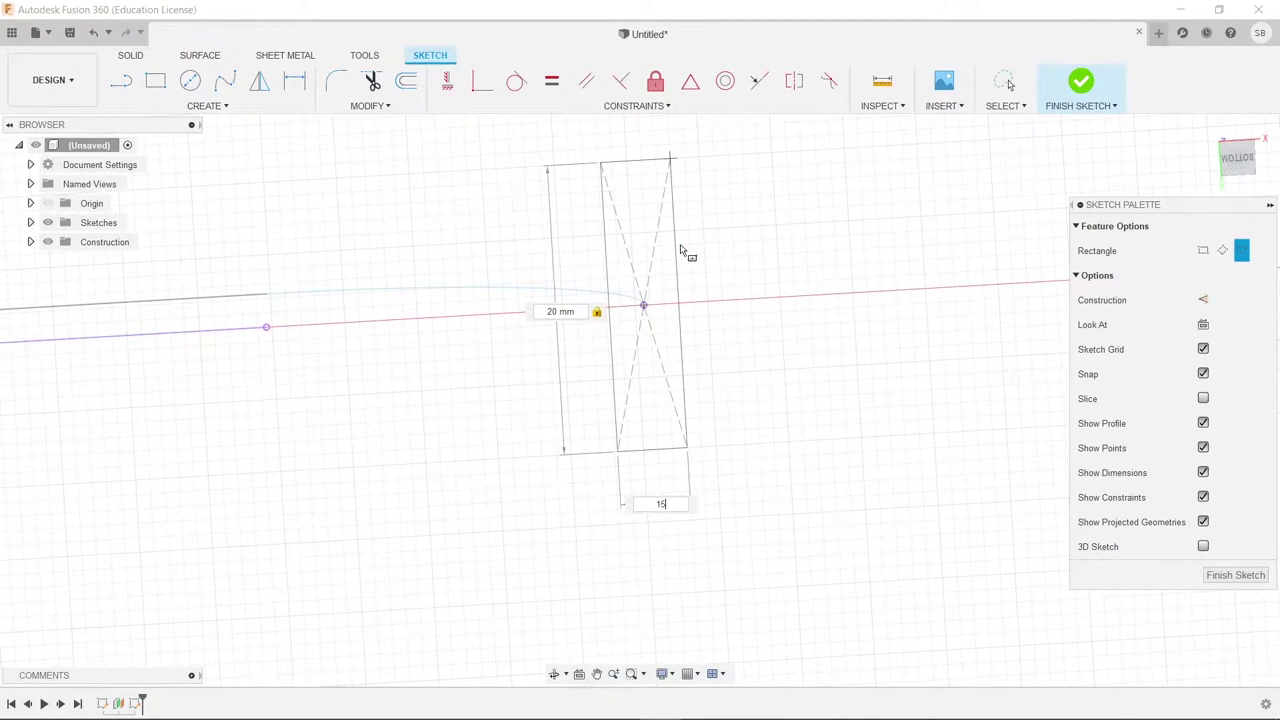
type("5")
key("Tab")
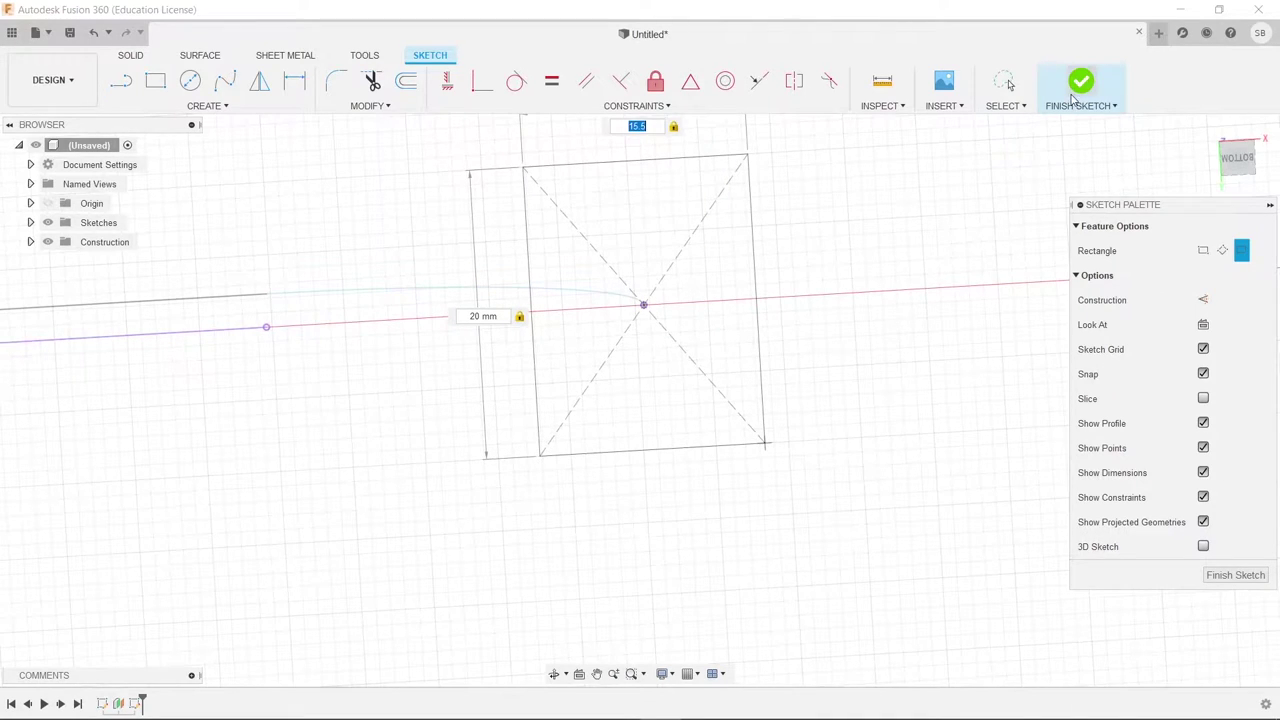
key("Return")
mouse_move(814, 434)
middle_mouse_down()
mouse_move(929, 517)
mouse_move(931, 443)
mouse_move(933, 507)
middle_mouse_up()
Step: Fillet the rectangle's top and right corners with 4 mm radius
left_click(336, 82)
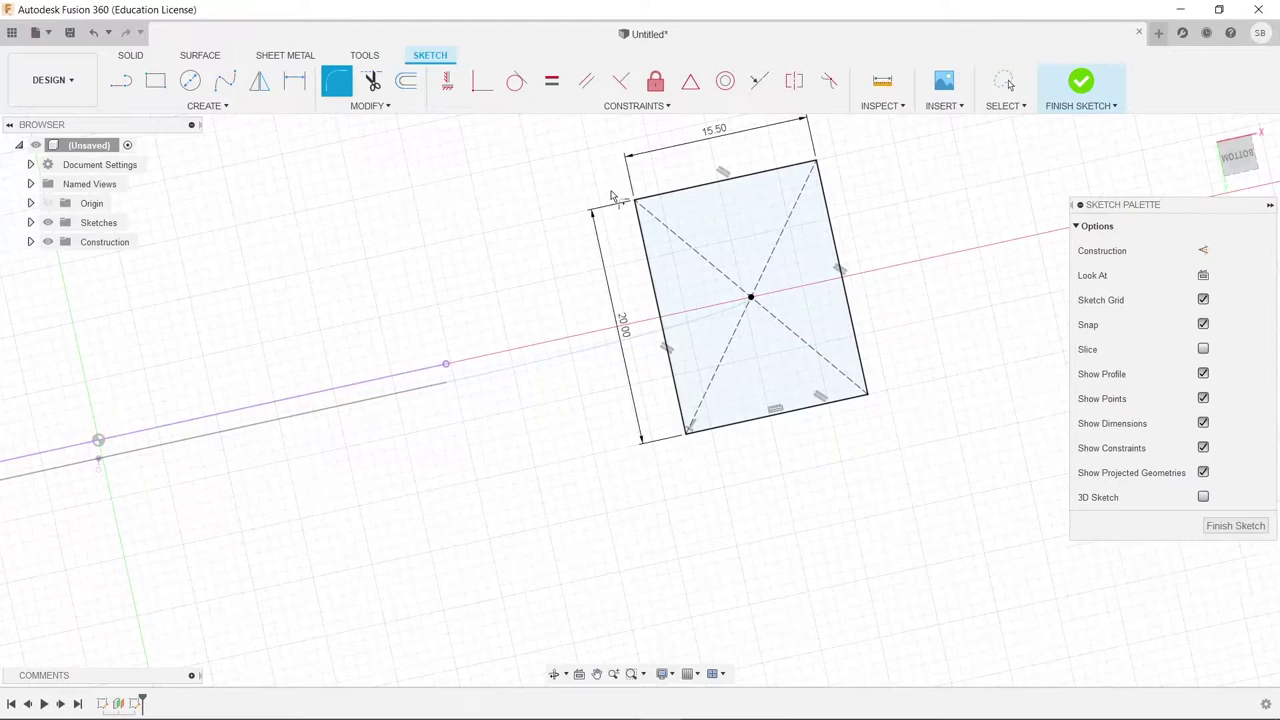
left_click(660, 193)
left_click(644, 234)
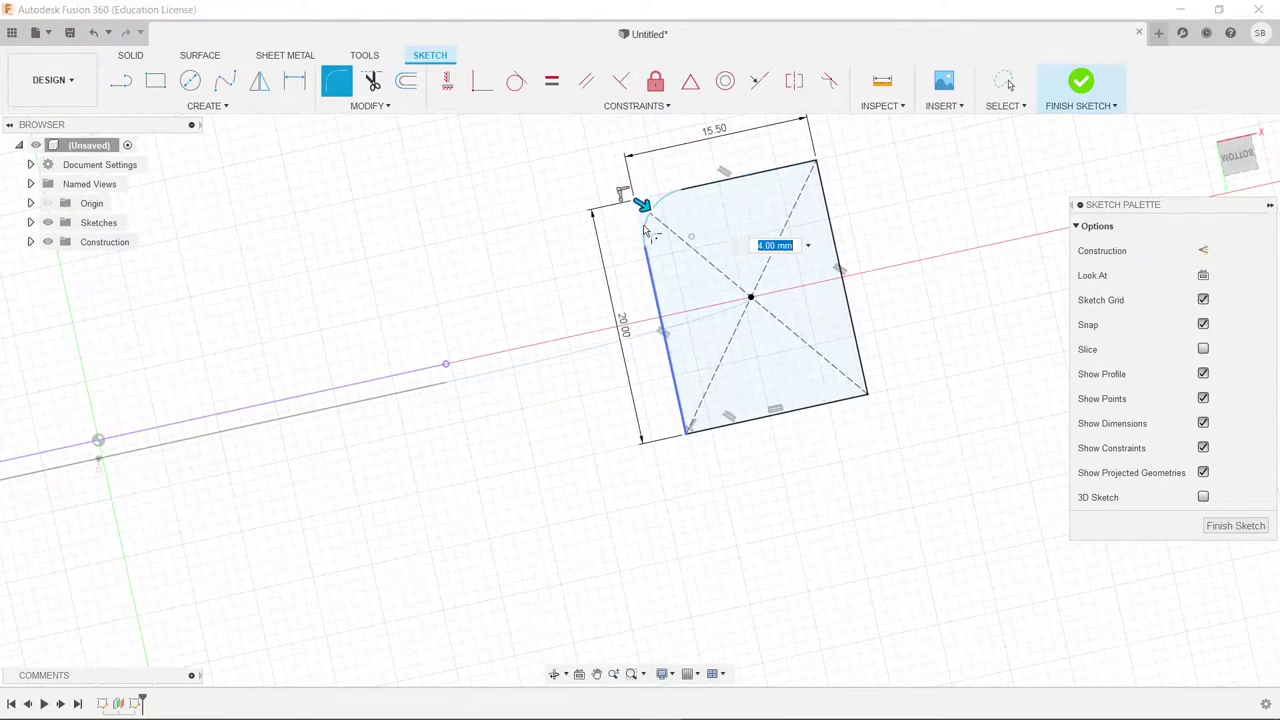
left_click(795, 172)
left_click(835, 235)
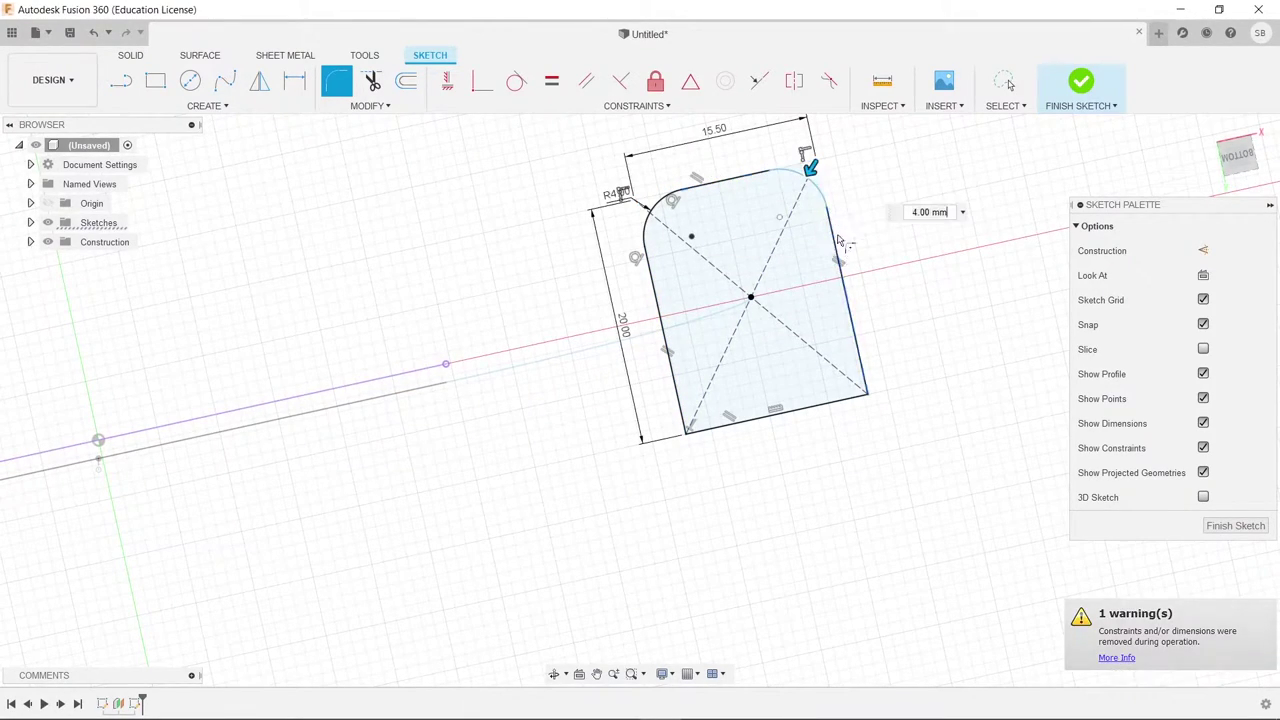
left_click(860, 368)
left_click(845, 398)
left_click(760, 416)
left_click(678, 400)
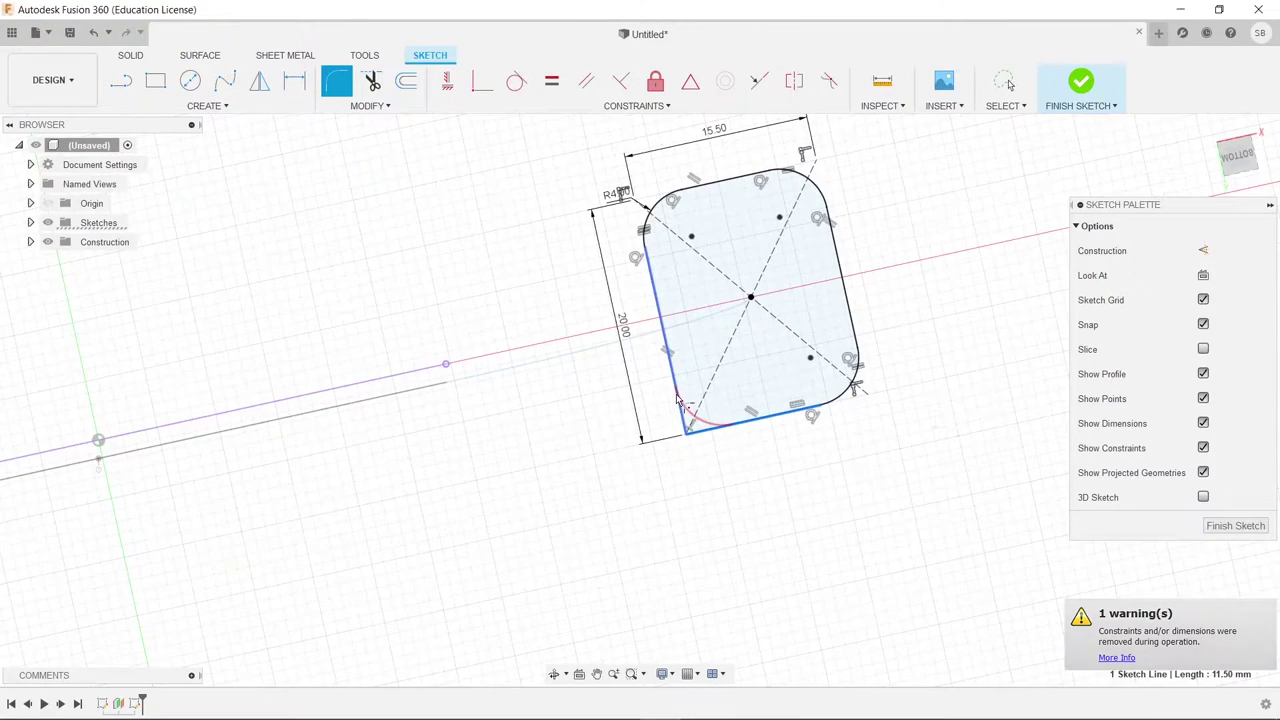
key("Escape")
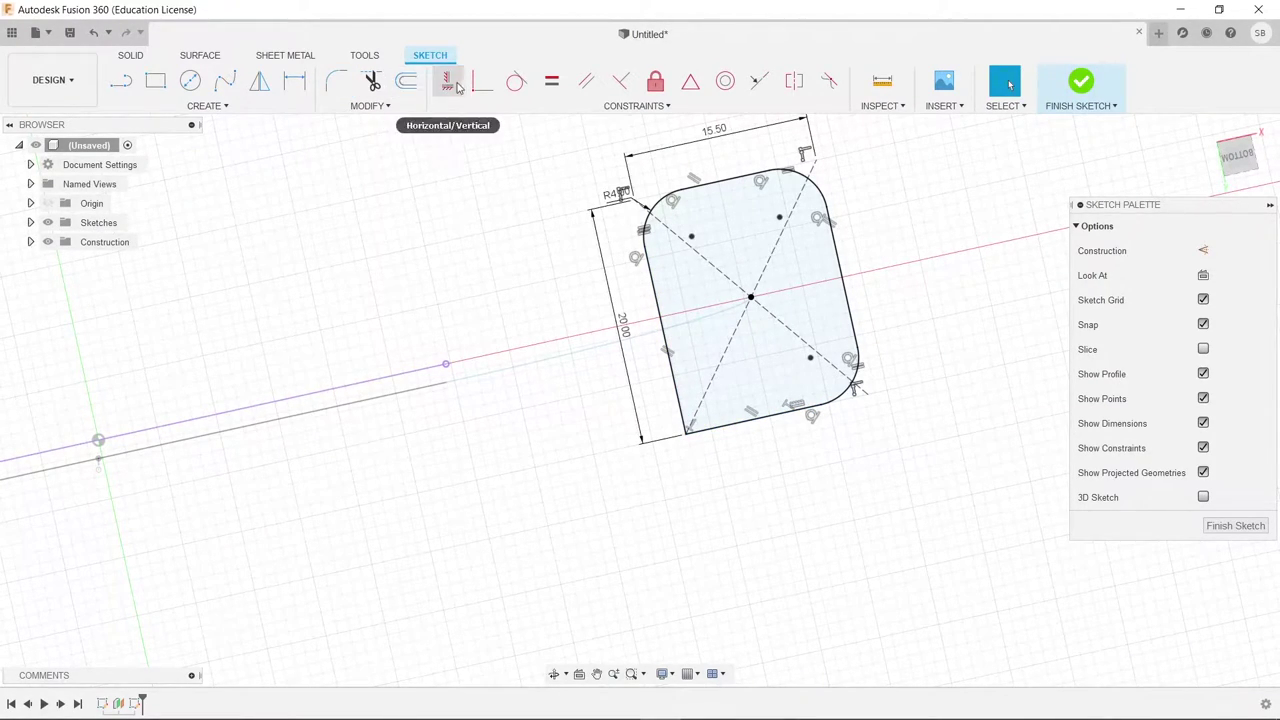
Step: Fillet the bottom-left corner at 3 mm and orbit to see the sketch edge-on
left_click(337, 82)
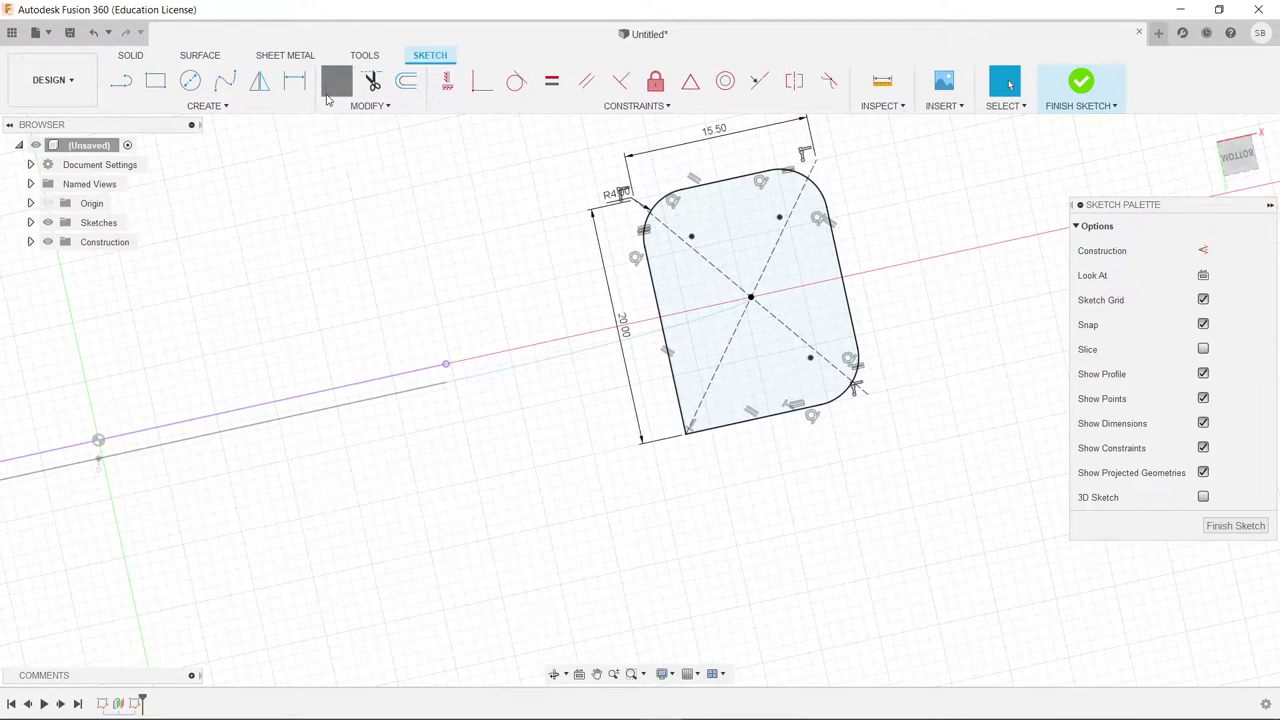
left_click(678, 392)
left_click(736, 424)
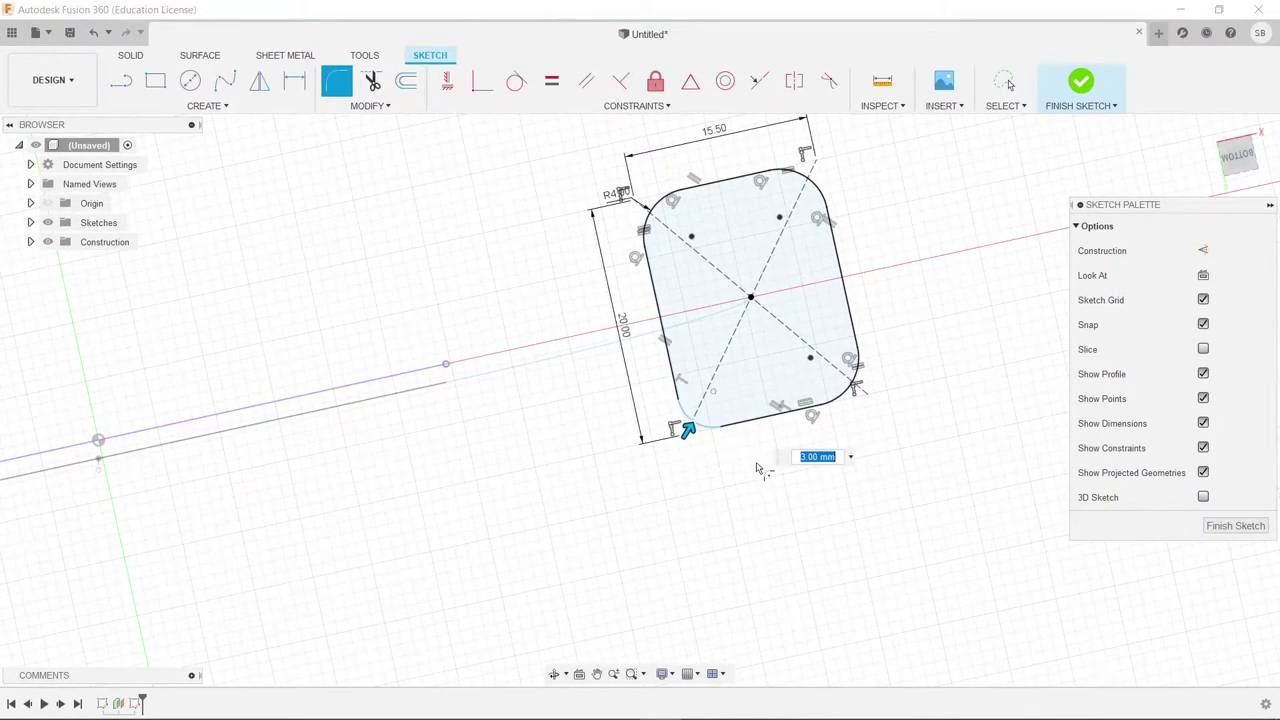
key("Return")
key("Escape")
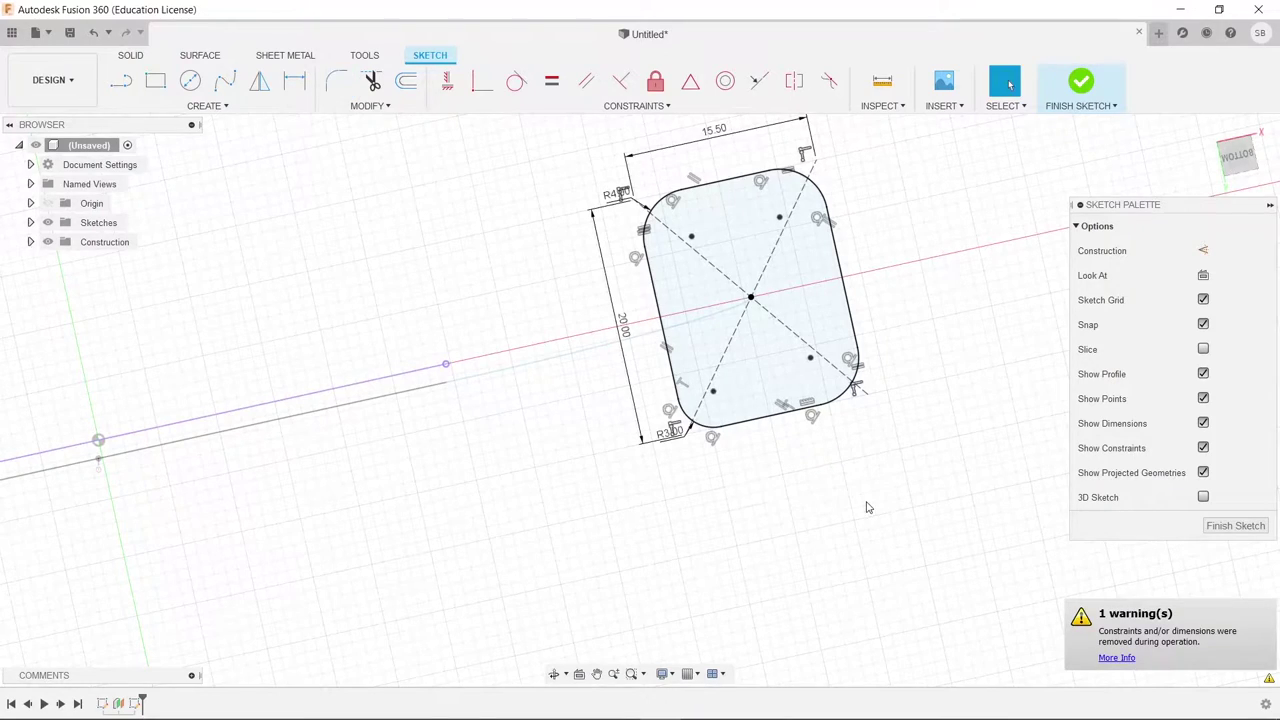
scroll(868, 507, "down", 3)
middle_click_drag(304, 528, 286, 557, "shift")
scroll(286, 557, "up", 3)
middle_click_drag(393, 572, 415, 550, "shift")
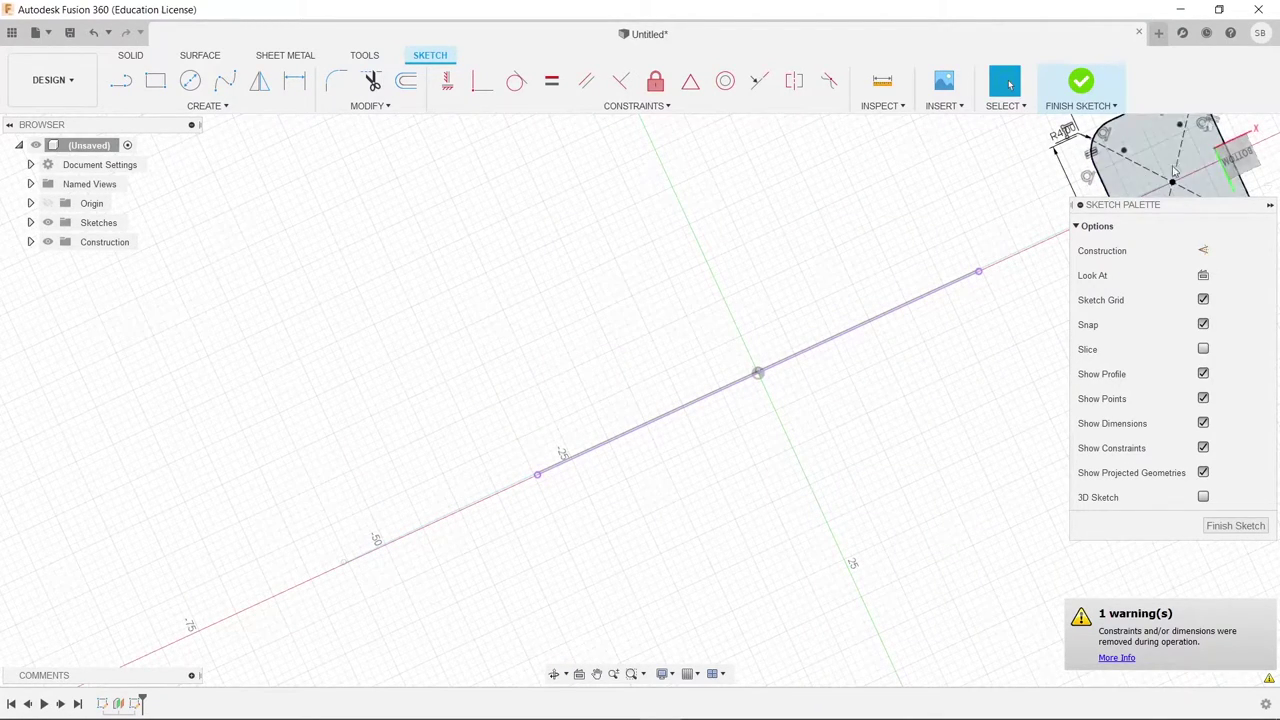
Step: Draw a vertical construction line straight up from the origin
left_click(1237, 155)
key("F6")
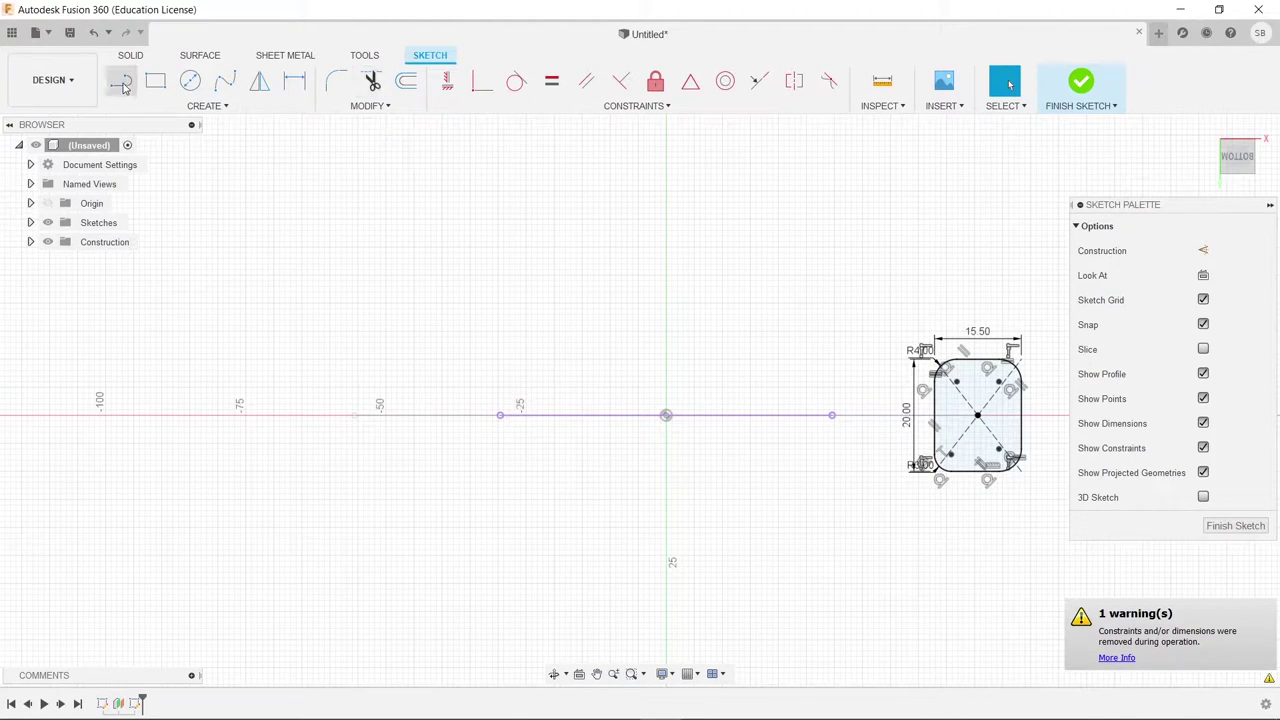
key("l")
key("x")
left_click(666, 416)
left_click(666, 326)
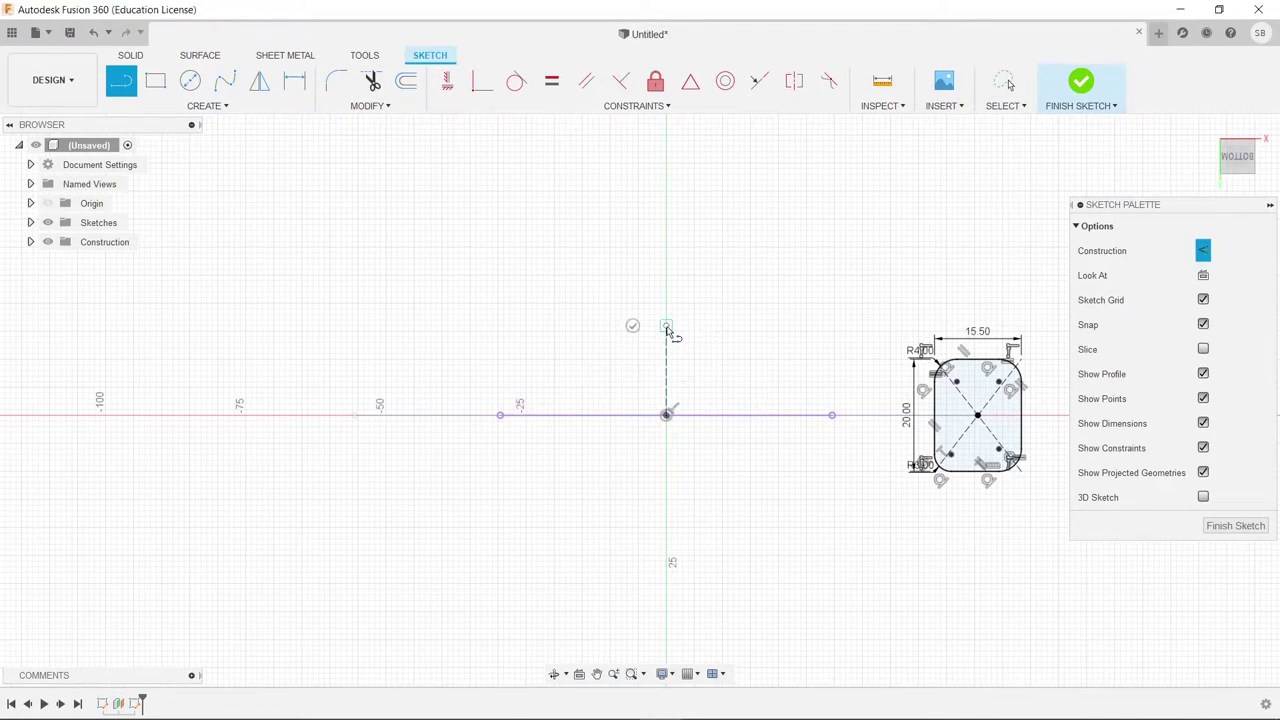
key("Escape")
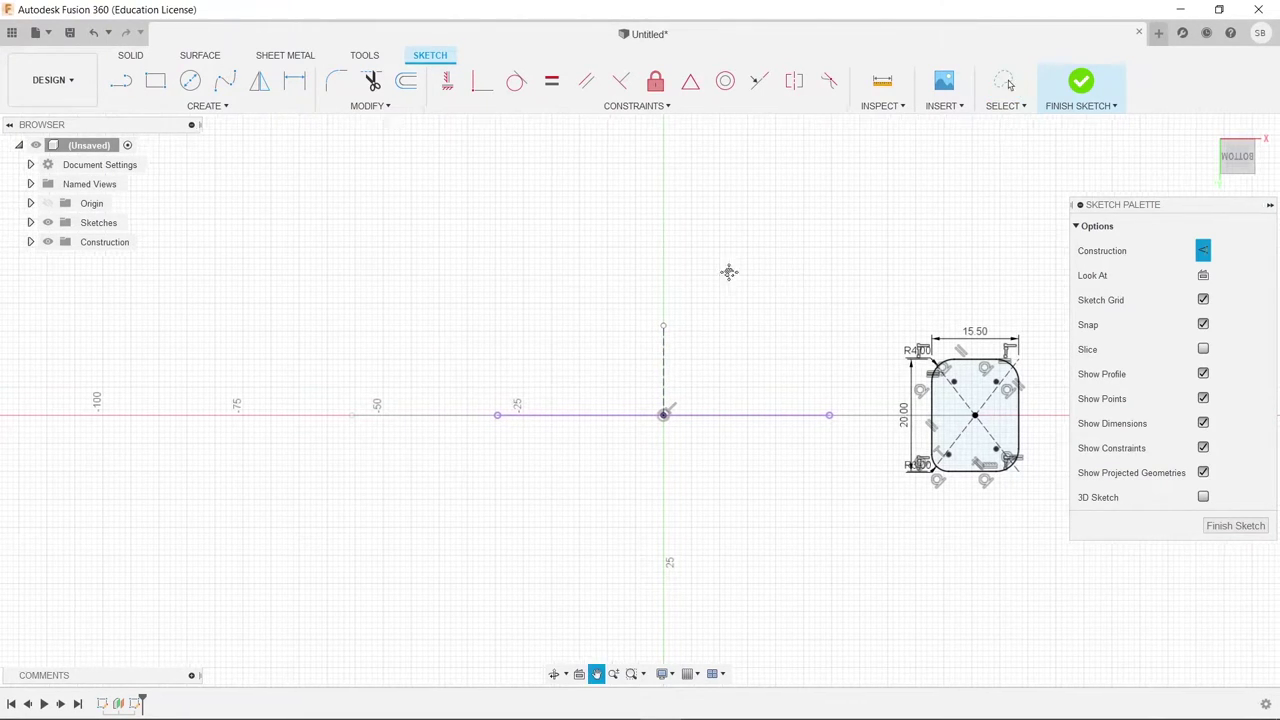
Step: Mirror the rounded rectangle and its dimensions across the vertical construction line
middle_click_drag(729, 271, 653, 273)
left_click(207, 105)
left_click(183, 316)
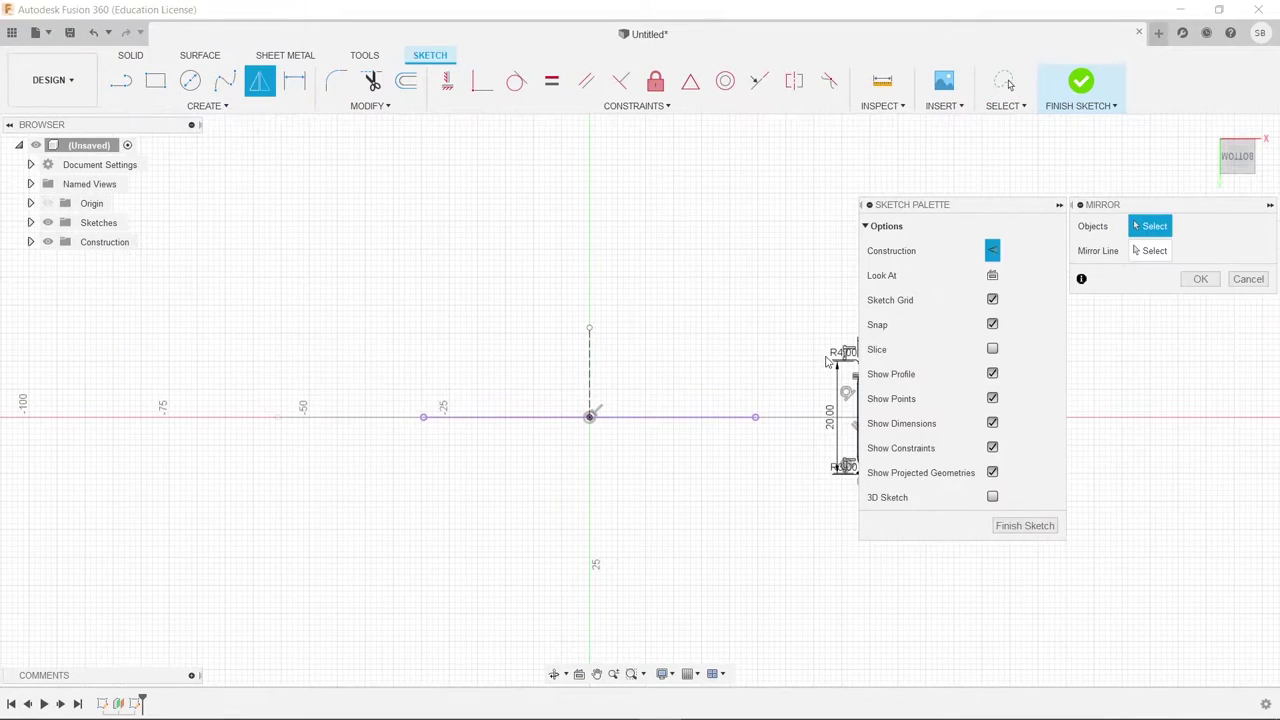
middle_click_drag(869, 321, 651, 297)
mouse_move(727, 415)
left_mouse_down()
mouse_move(711, 500)
mouse_move(688, 365)
left_mouse_up()
key("Escape")
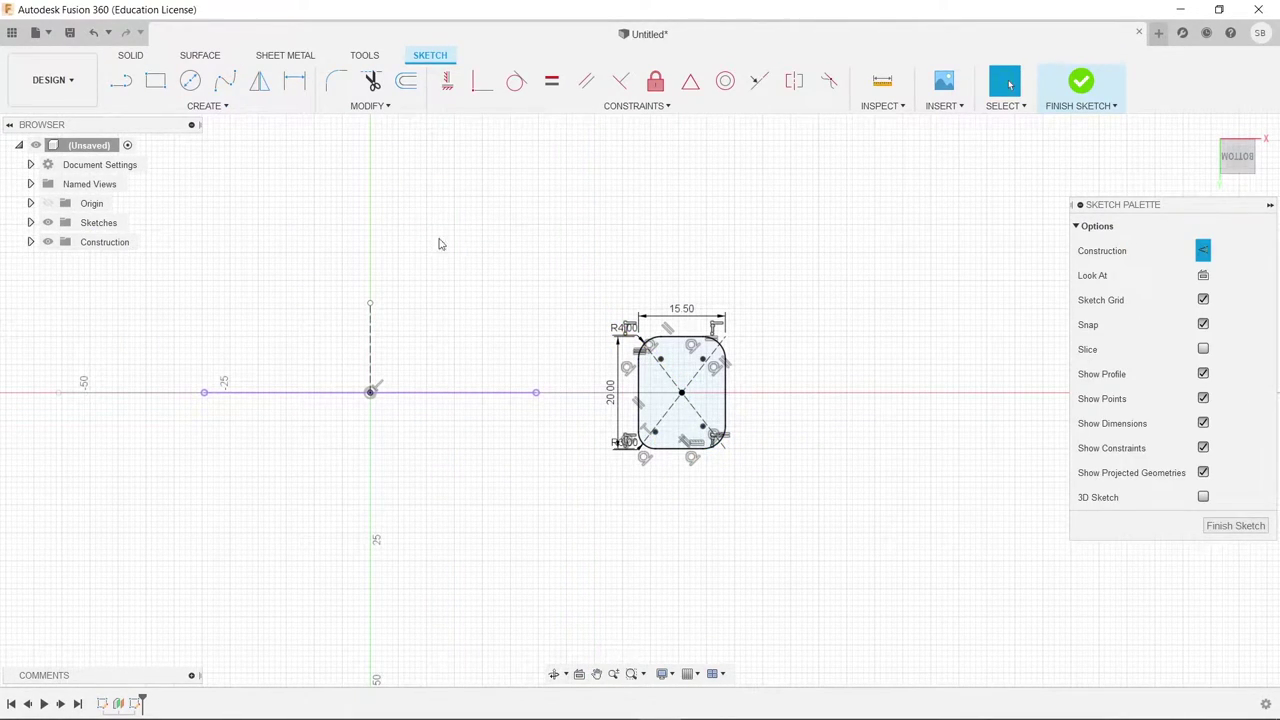
left_click(207, 105)
left_click(185, 318)
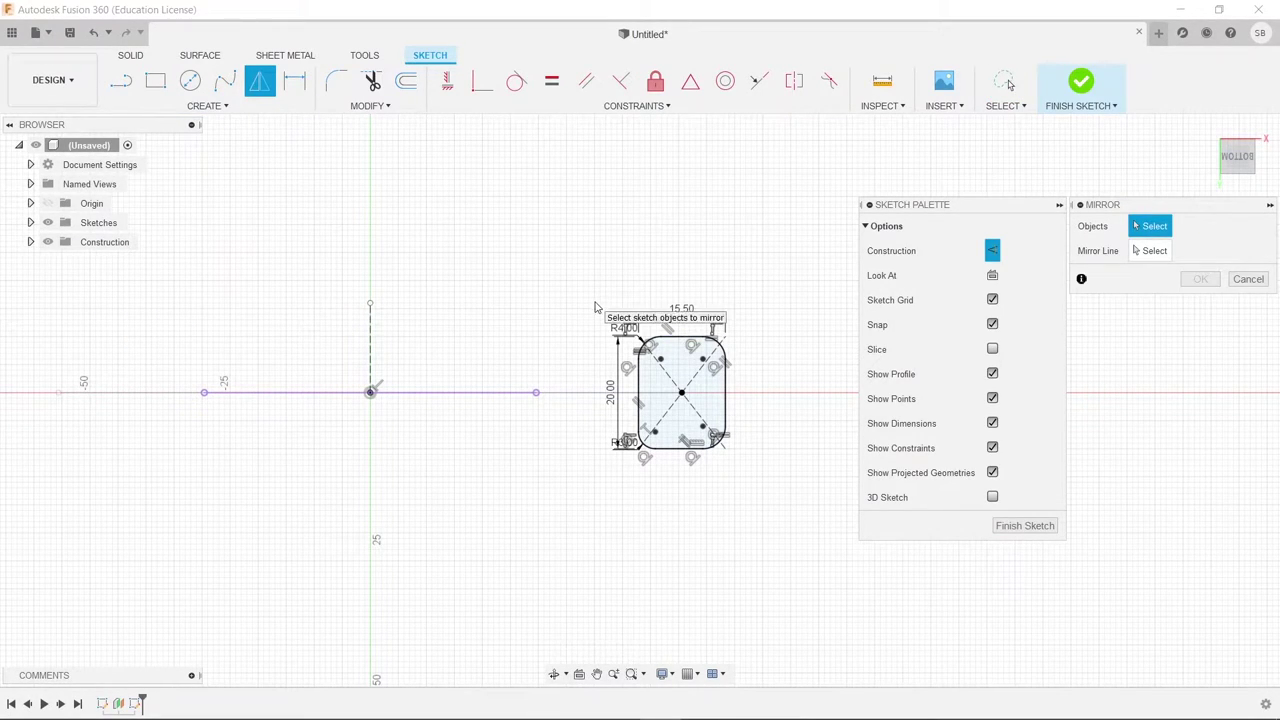
mouse_move(750, 497)
left_mouse_down()
mouse_move(673, 348)
mouse_move(705, 330)
left_mouse_up()
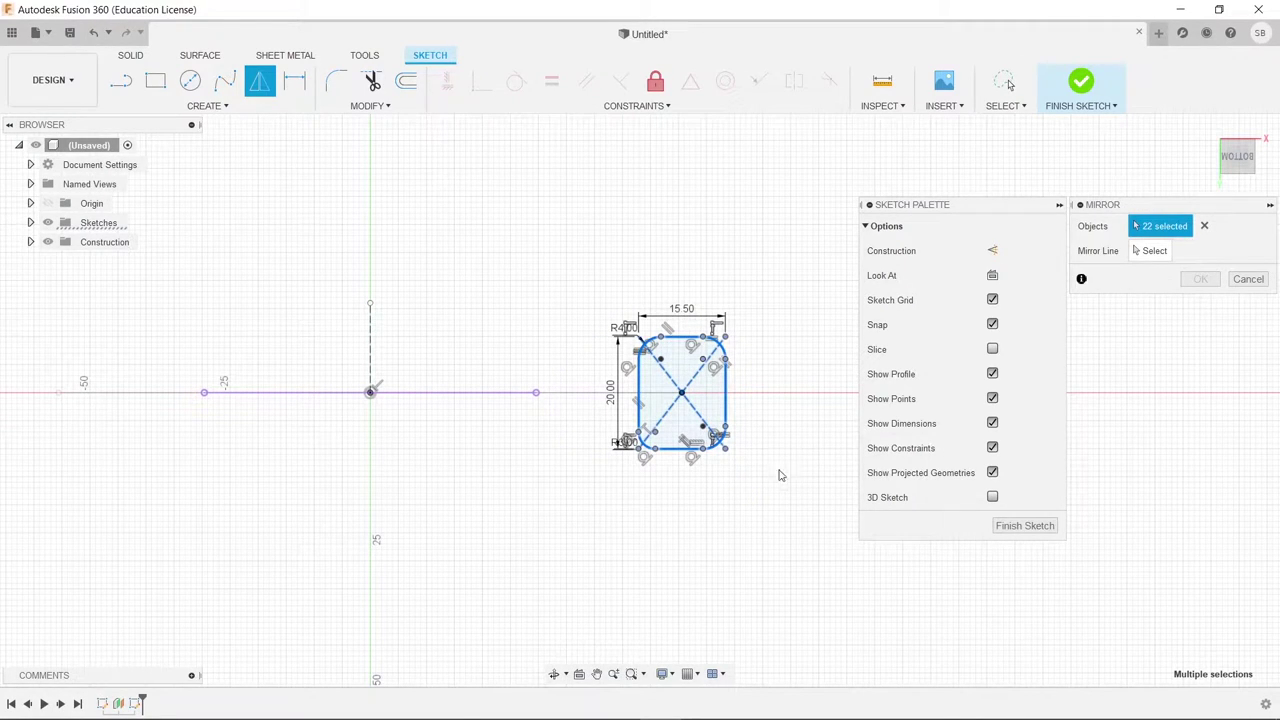
middle_click_drag(781, 475, 882, 455)
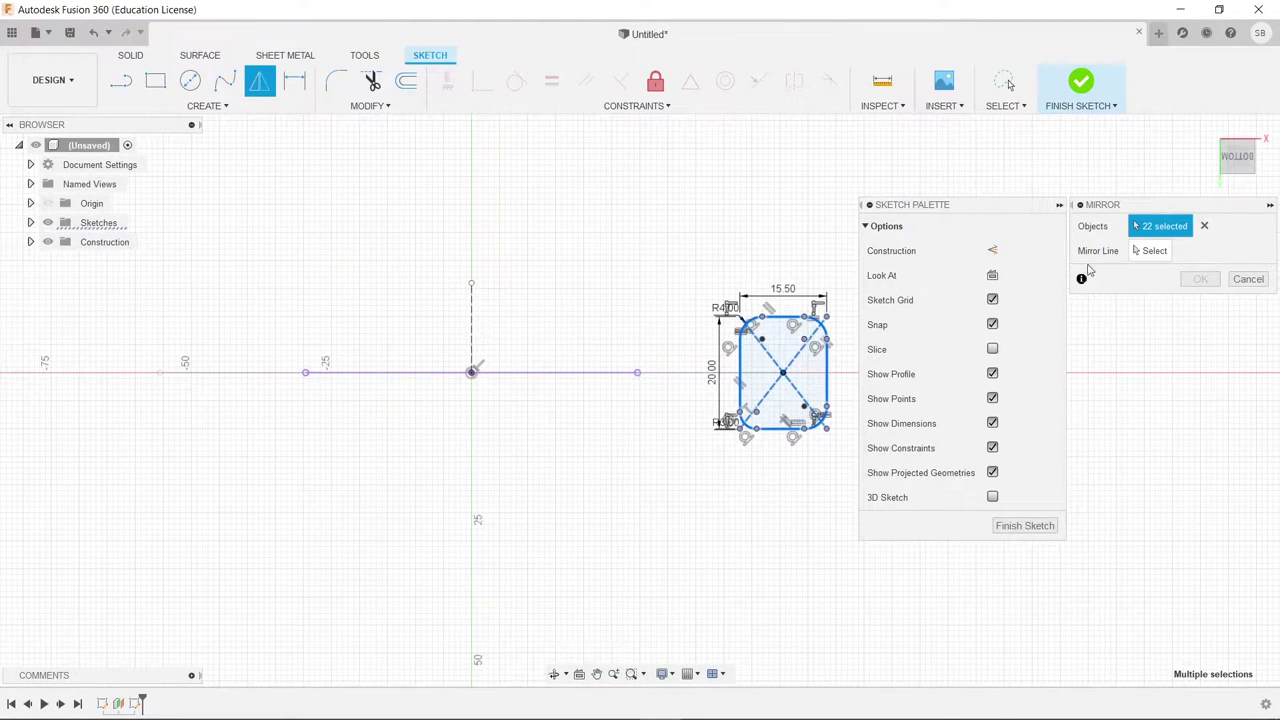
left_click(1150, 250)
left_click(474, 317)
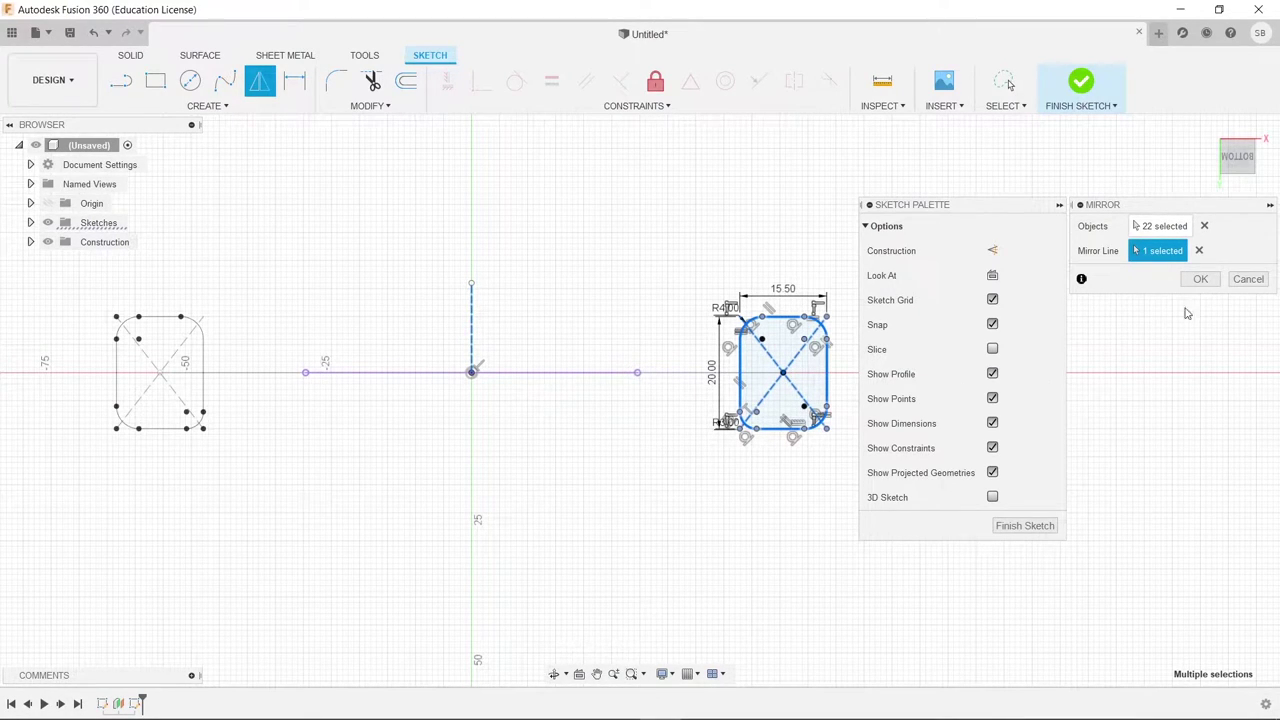
left_click(1200, 279)
Step: Finish the sketch and view both profiles in isometric
middle_click_drag(551, 451, 568, 548, "shift")
middle_click_drag(975, 270, 971, 206, "shift")
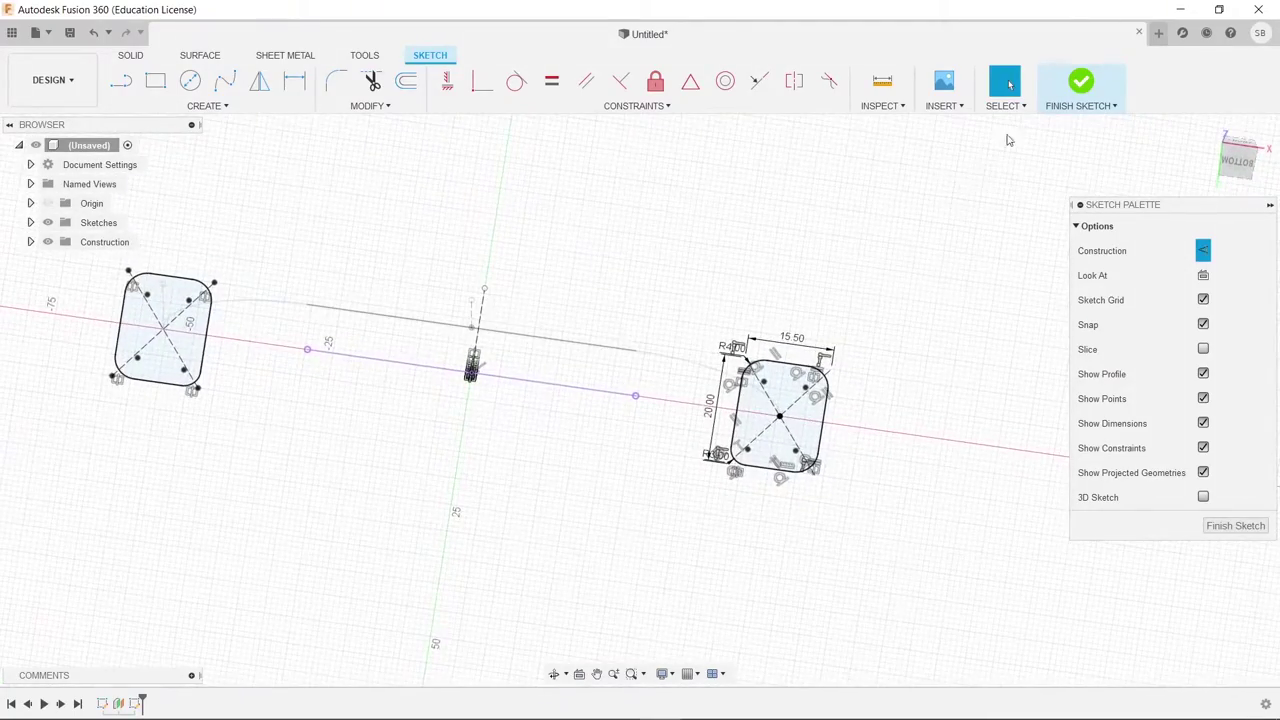
left_click(1080, 85)
middle_click_drag(922, 310, 869, 423, "shift")
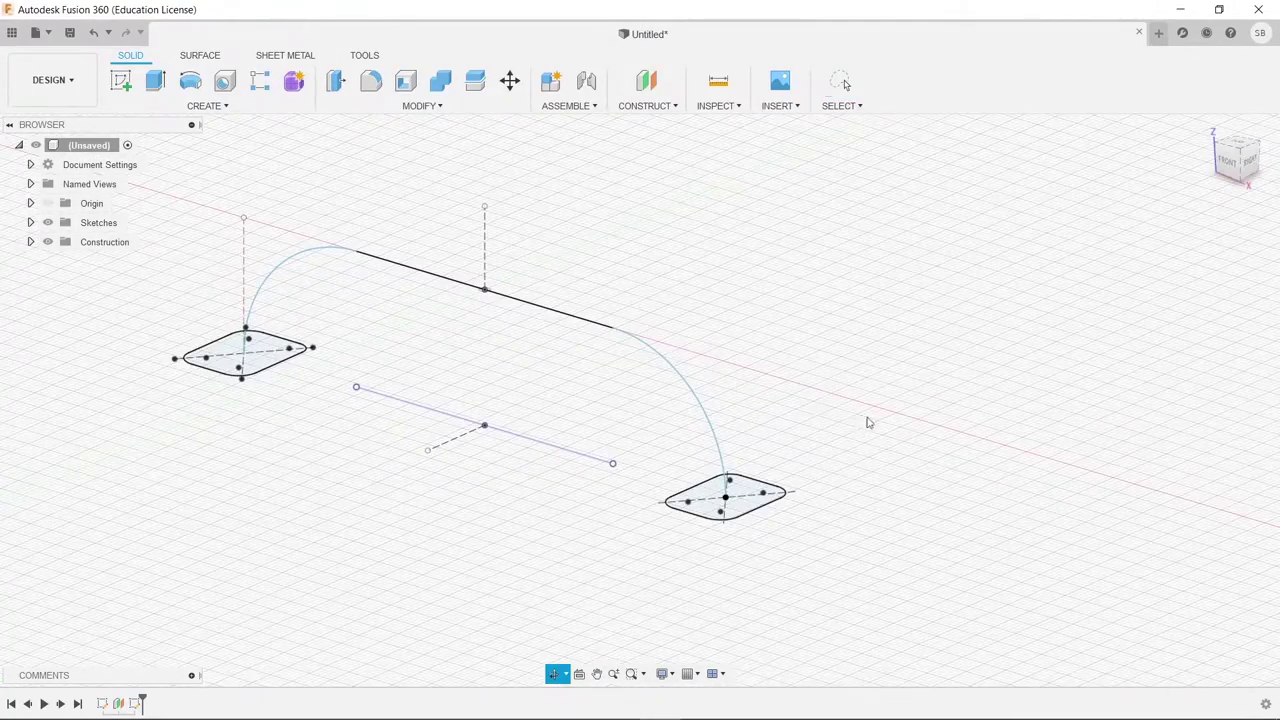
Step: Start a new sketch on the vertical origin plane
left_click(121, 81)
left_click(525, 242)
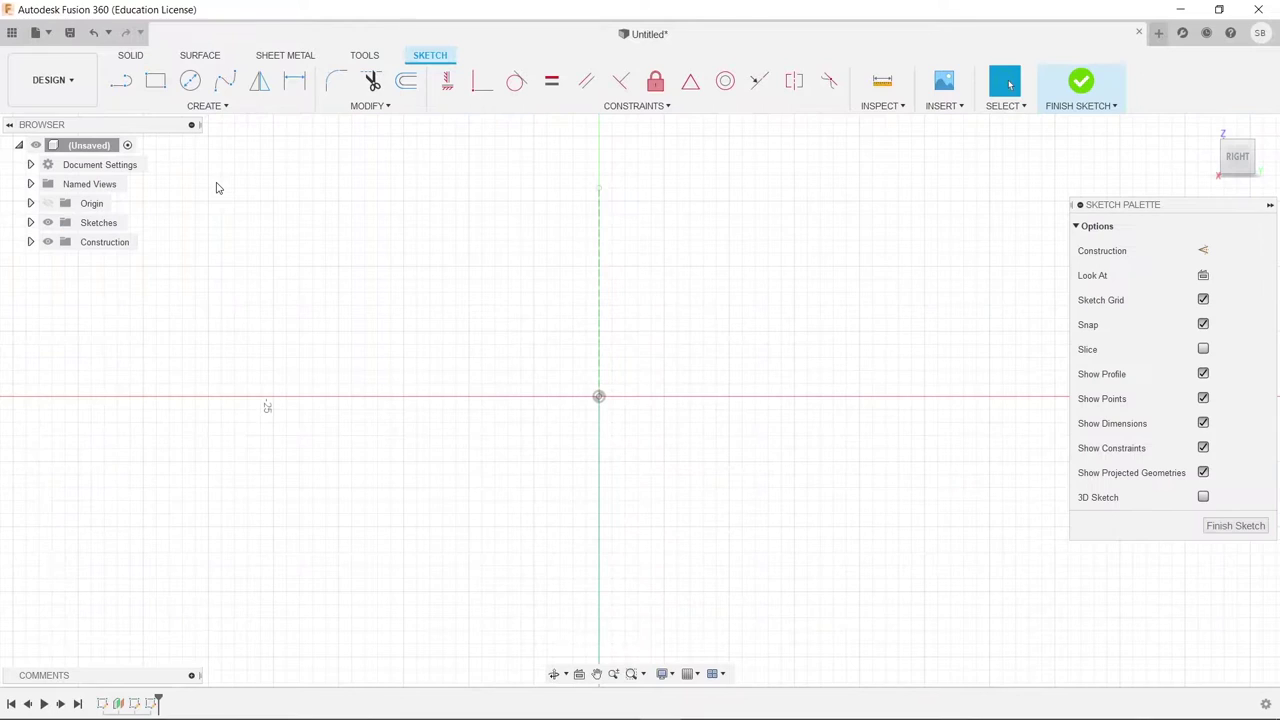
Step: Draw a center rectangle at the origin, 19.70 mm by 8.30 mm
left_click(155, 80)
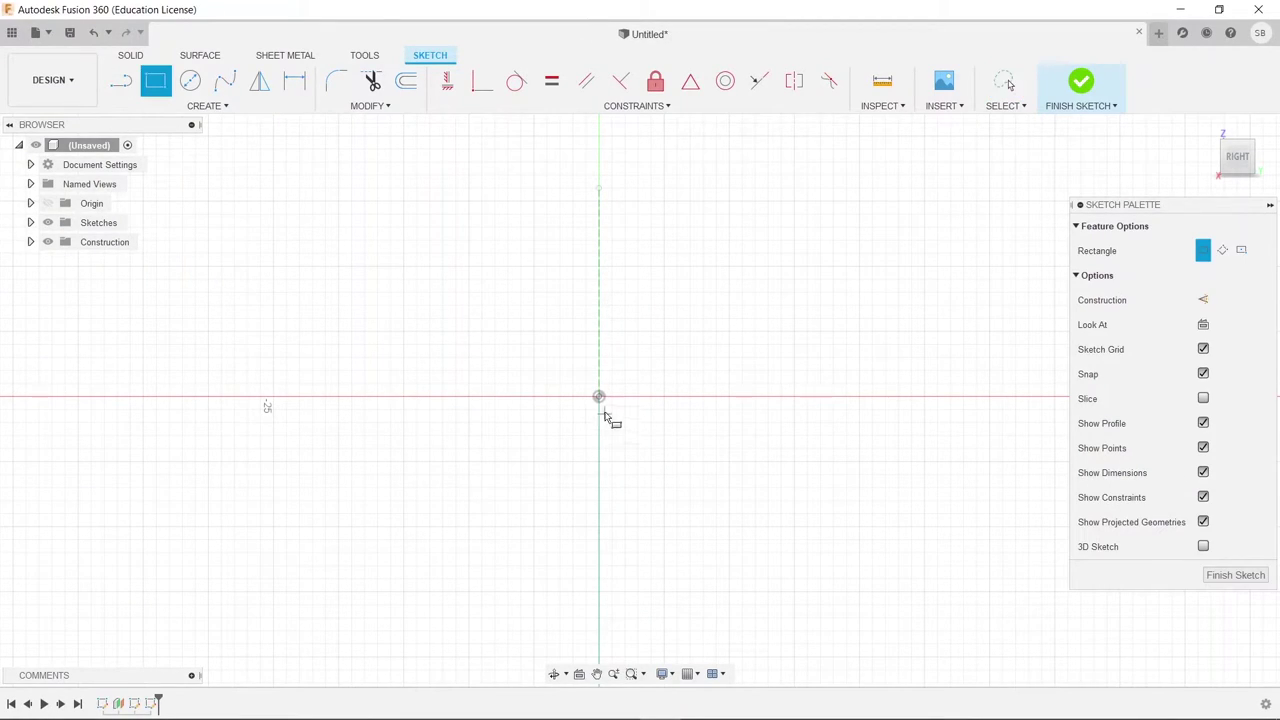
left_click(1240, 252)
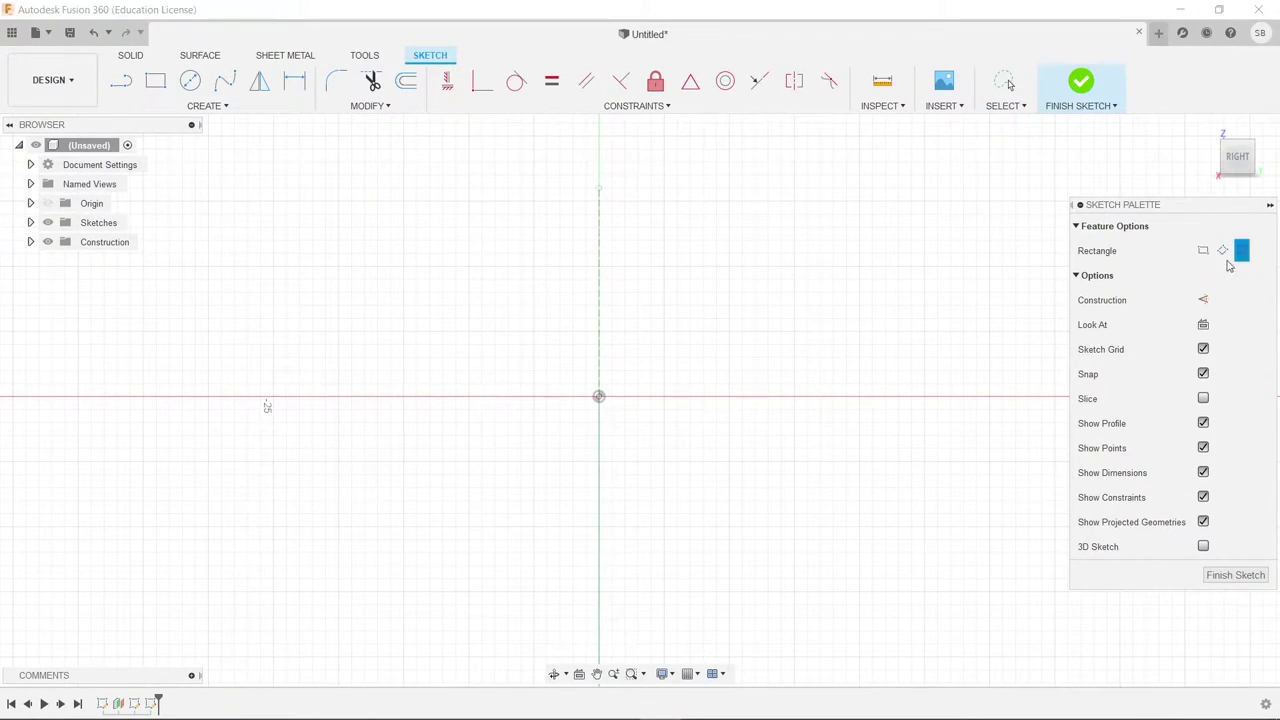
left_click(598, 398)
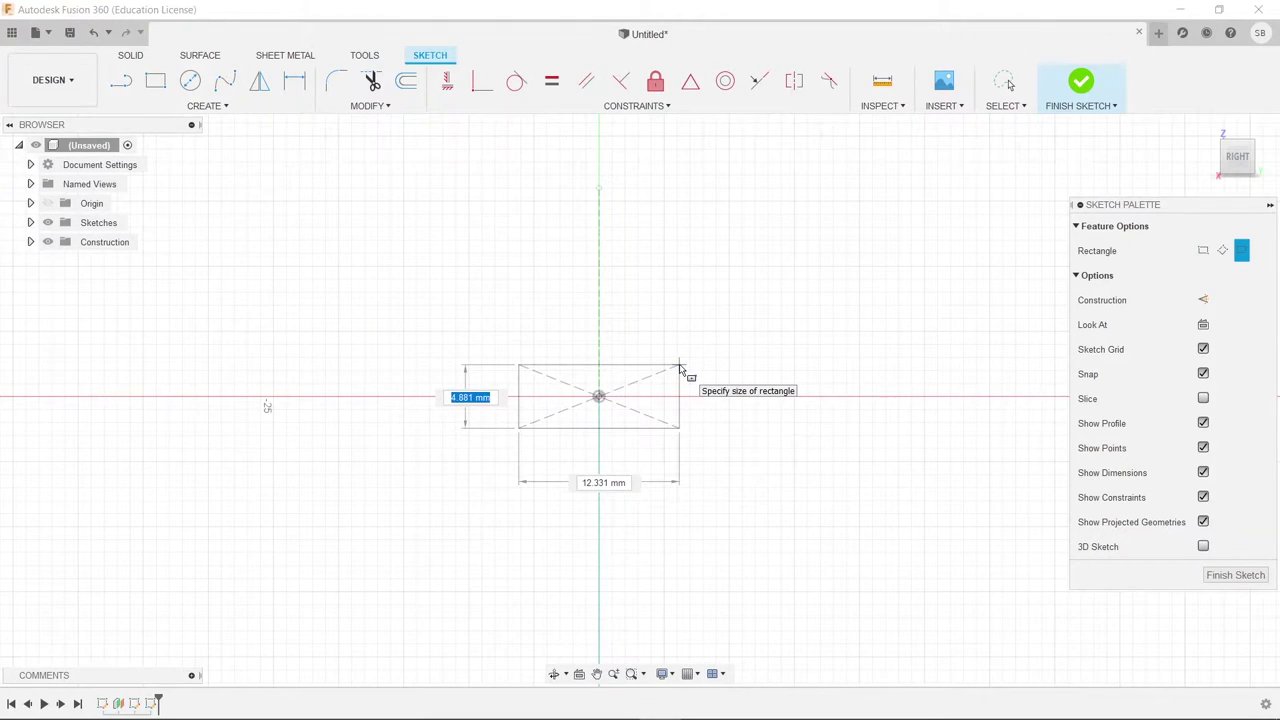
type("19")
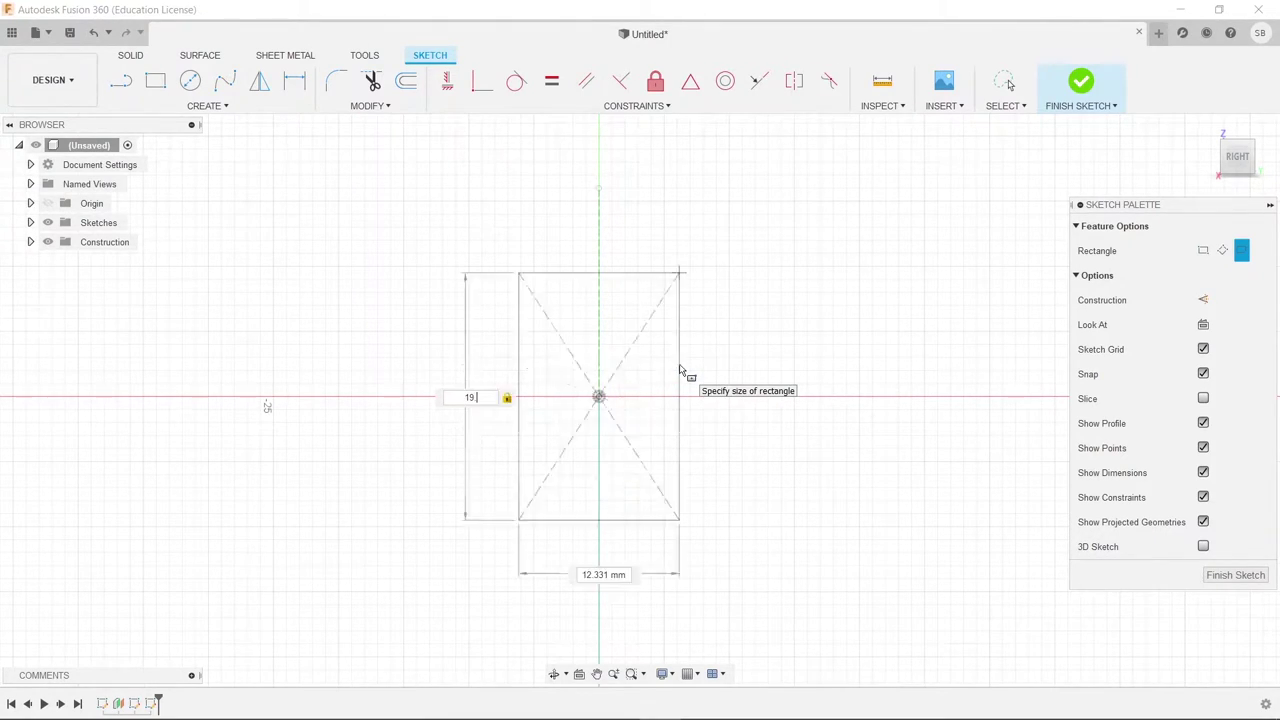
type(".7")
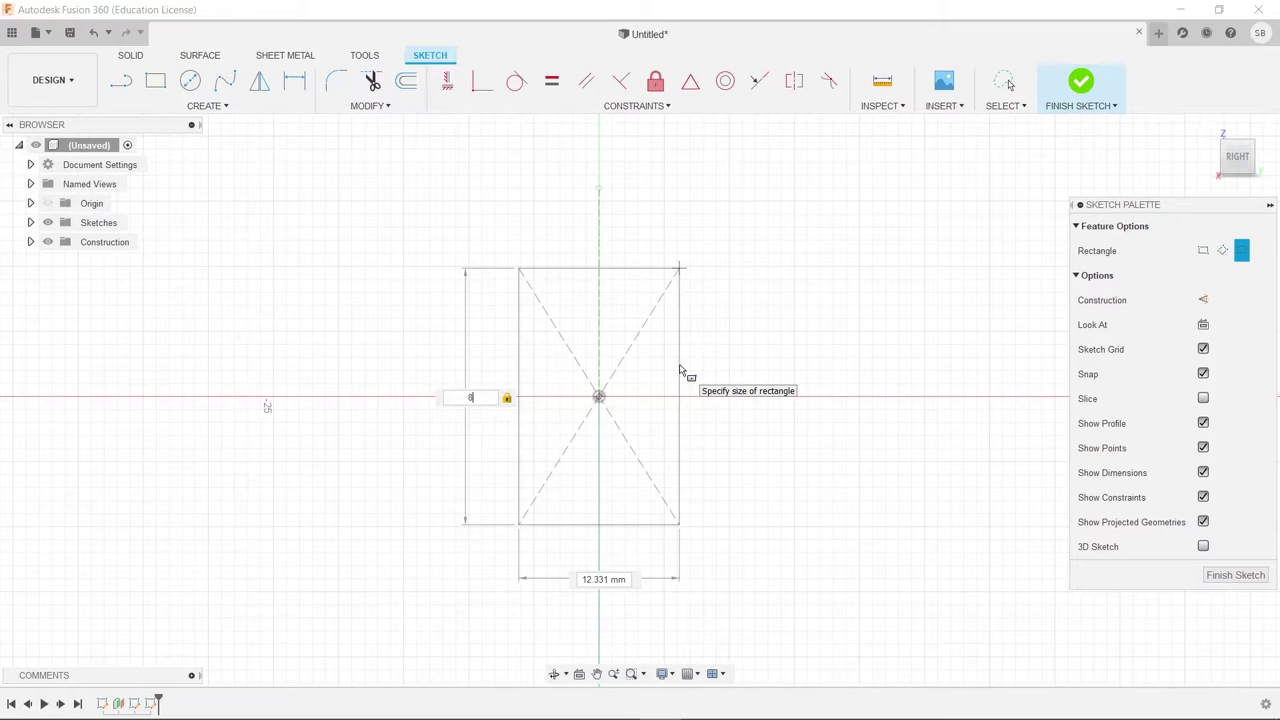
type(".3")
key("Tab")
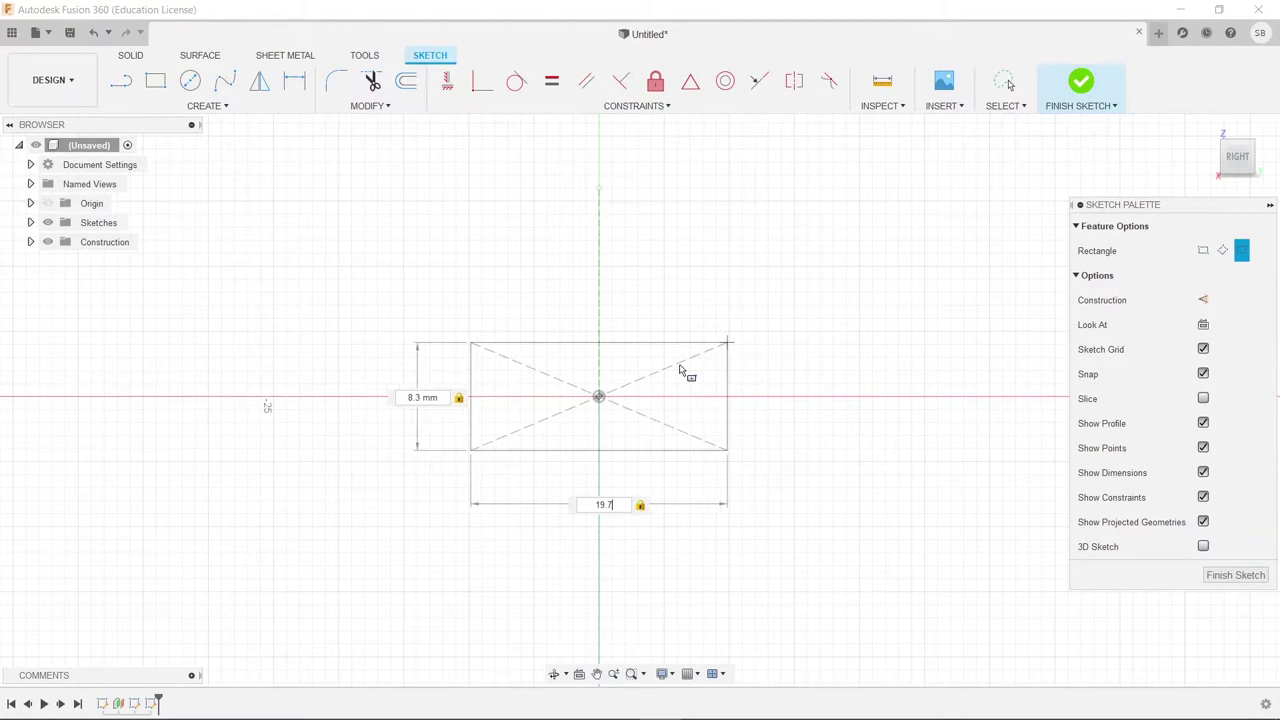
key("Return")
Step: Round all four rectangle corners with 2.00 mm fillets
middle_click_drag(680, 371, 808, 471, "shift")
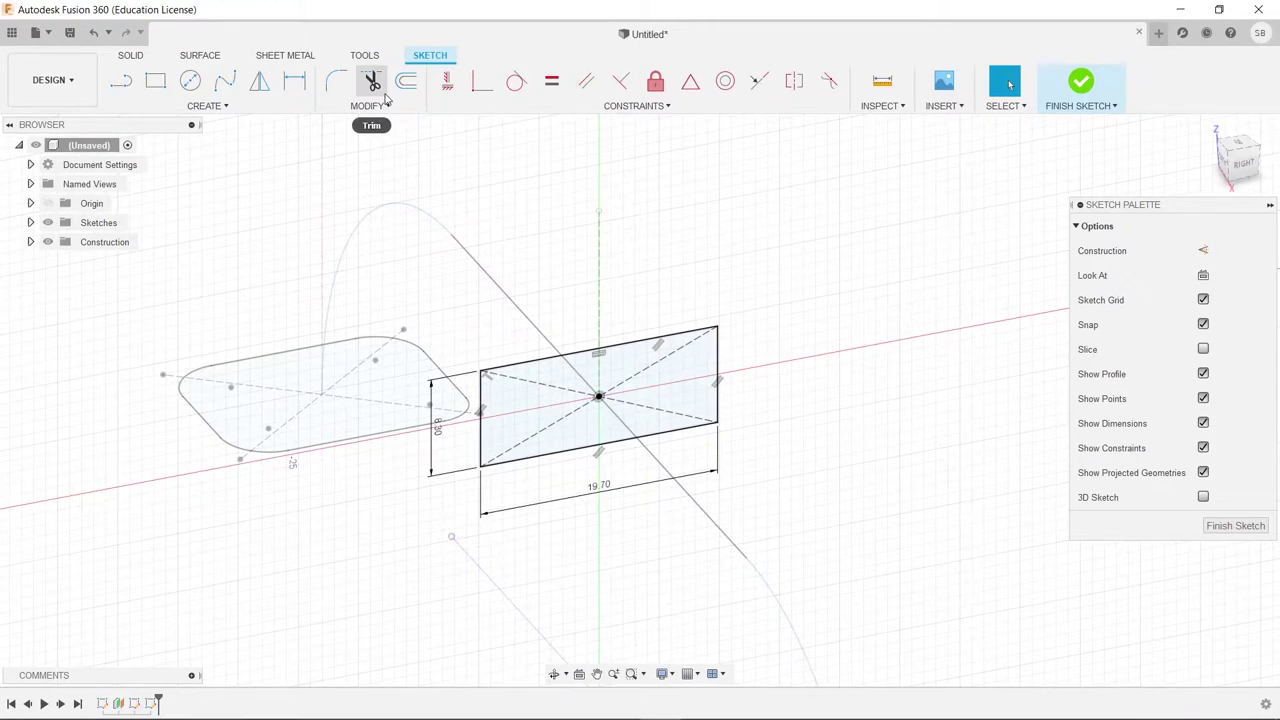
left_click(337, 82)
left_click(520, 364)
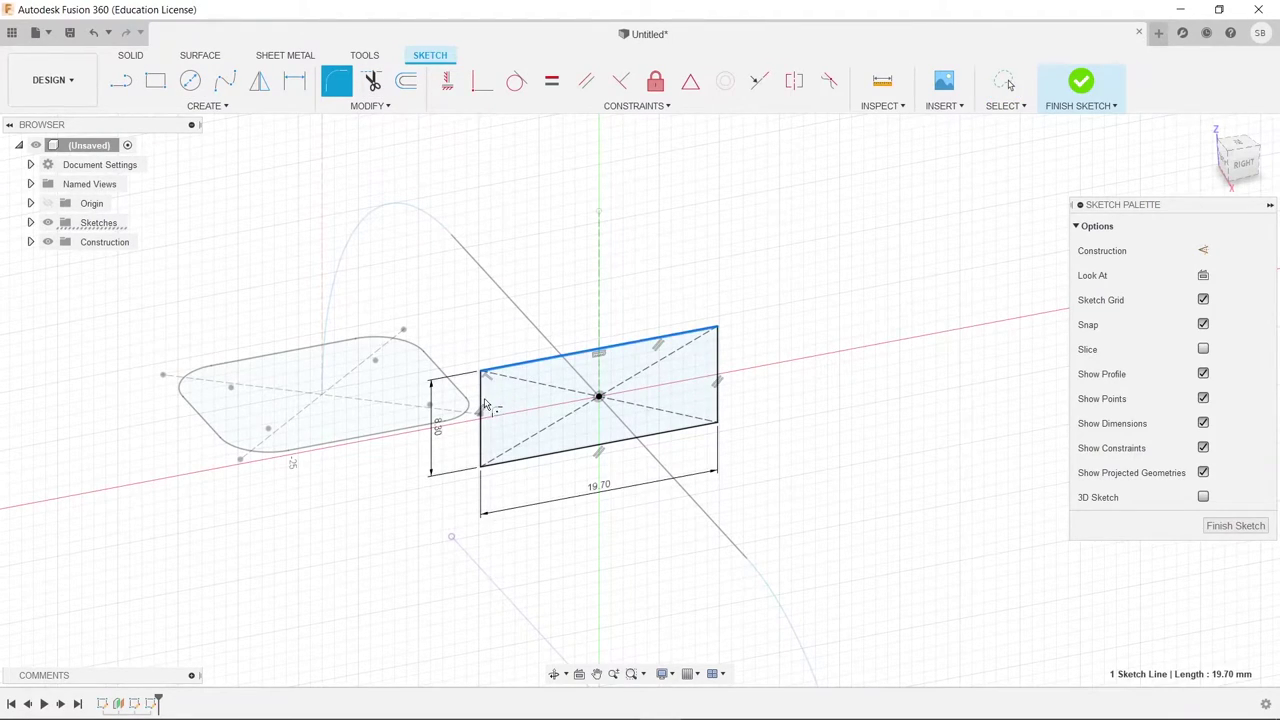
left_click(481, 420)
left_click(527, 466)
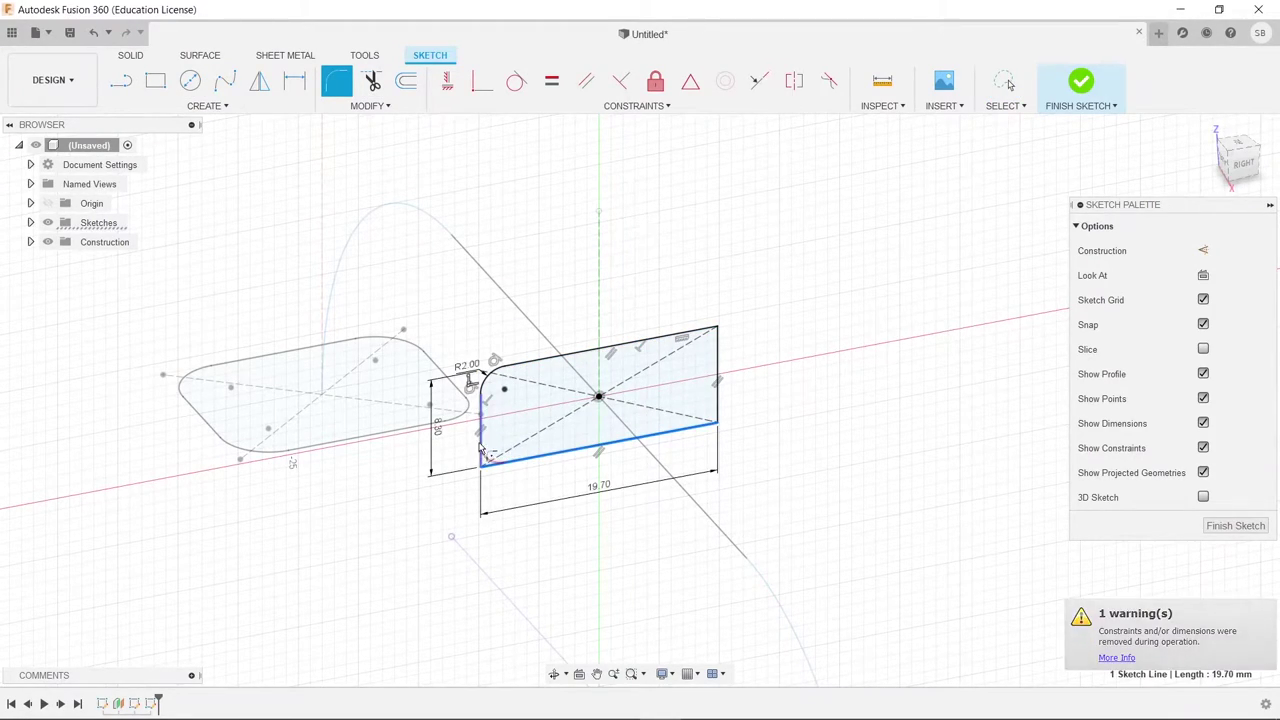
left_click(481, 440)
left_click(597, 352)
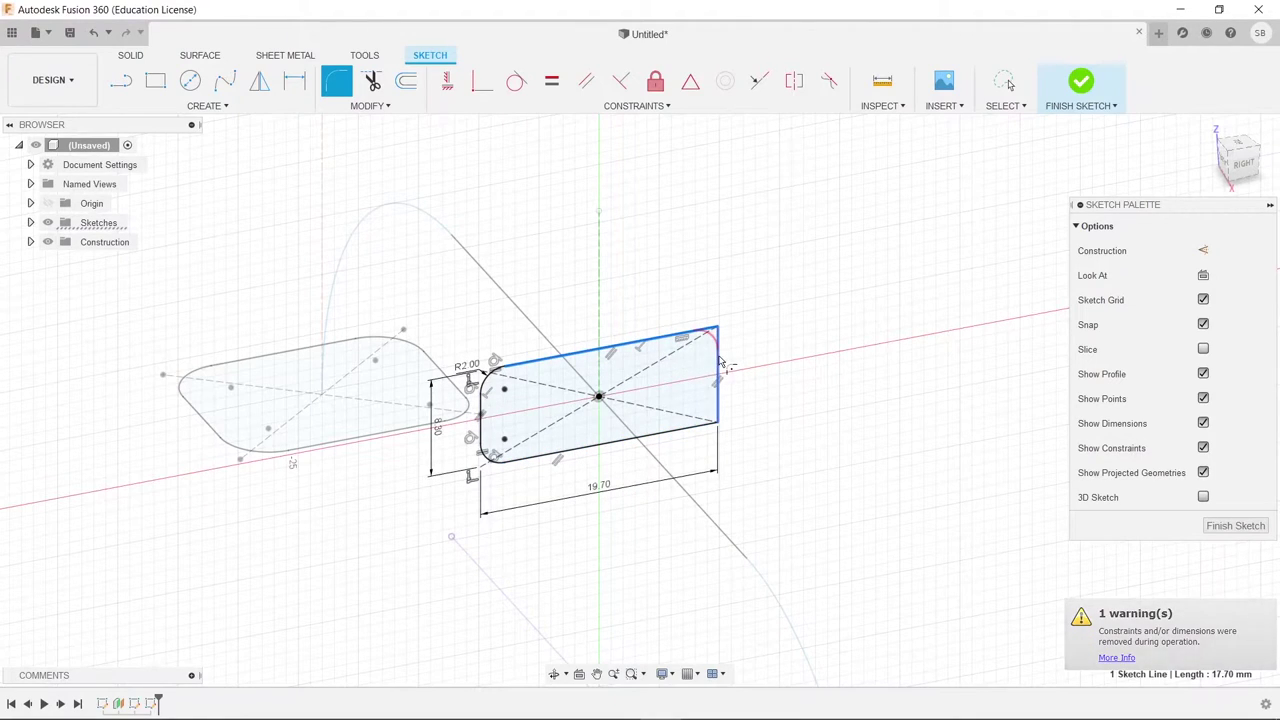
left_click(718, 398)
left_click(640, 434)
left_click(717, 412)
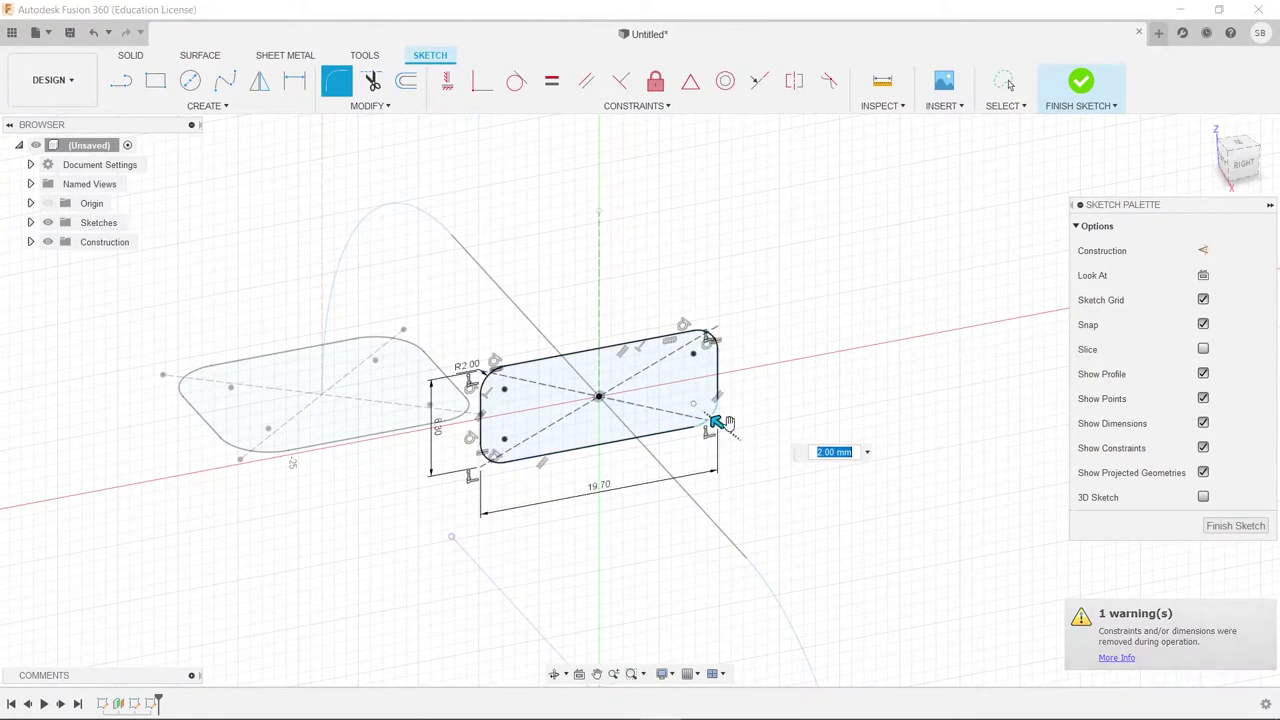
key("Escape")
Step: Finish the sketch and try a first loft through the profiles, then cancel it
left_click(1080, 82)
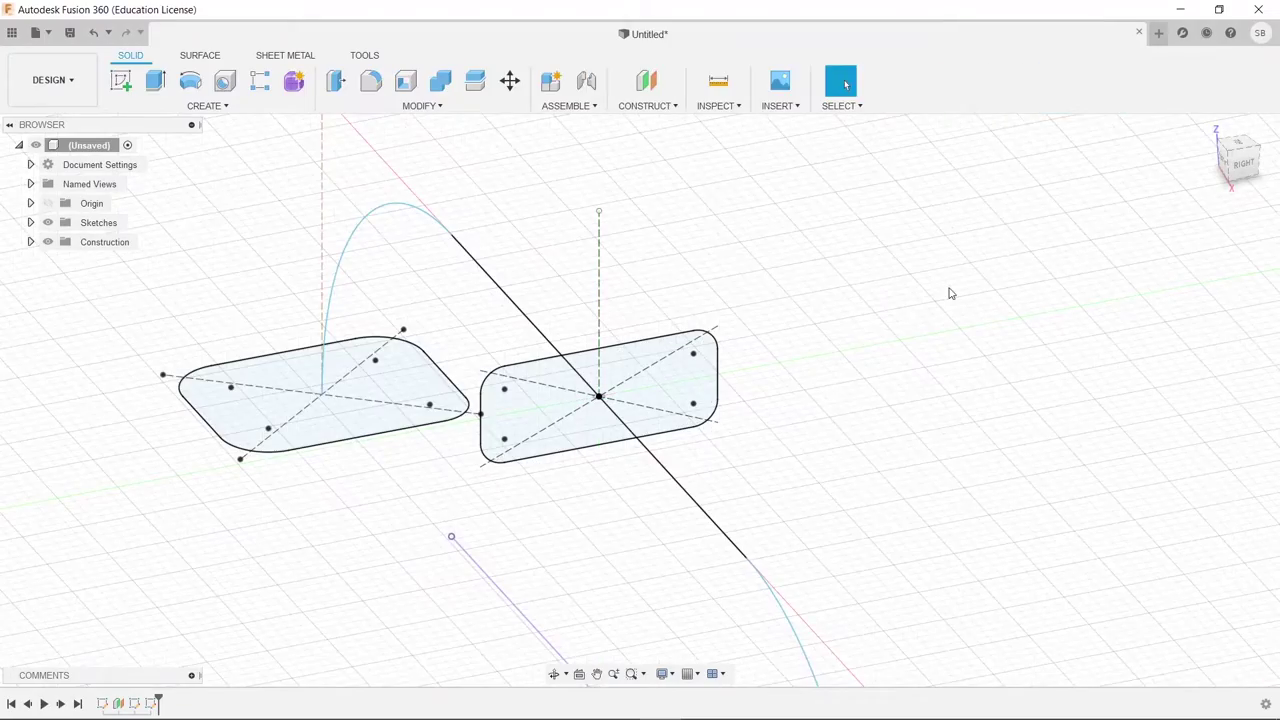
mouse_move(609, 497)
middle_mouse_down("shift")
mouse_move(818, 424)
mouse_move(883, 523)
mouse_move(906, 531)
mouse_move(926, 491)
mouse_move(988, 492)
mouse_move(991, 503)
mouse_move(960, 523)
mouse_move(946, 487)
mouse_move(900, 477)
mouse_move(834, 491)
middle_mouse_up("shift")
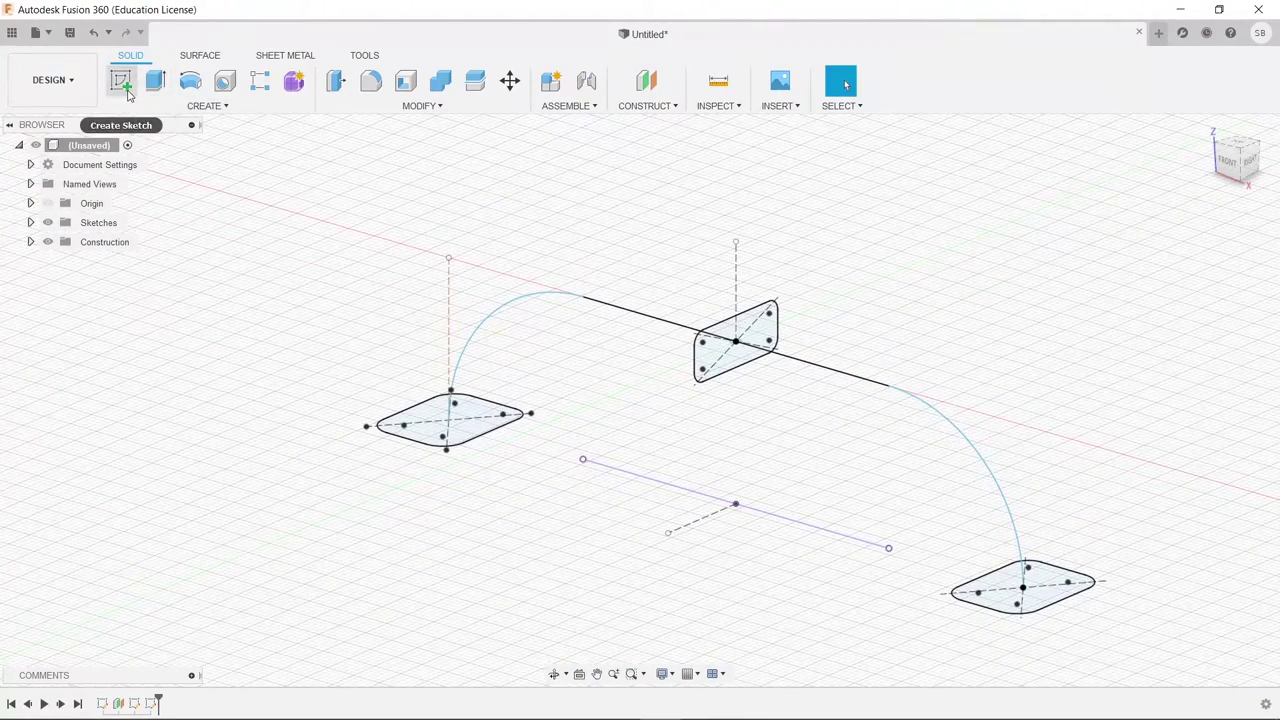
left_click(185, 105)
left_click(140, 236)
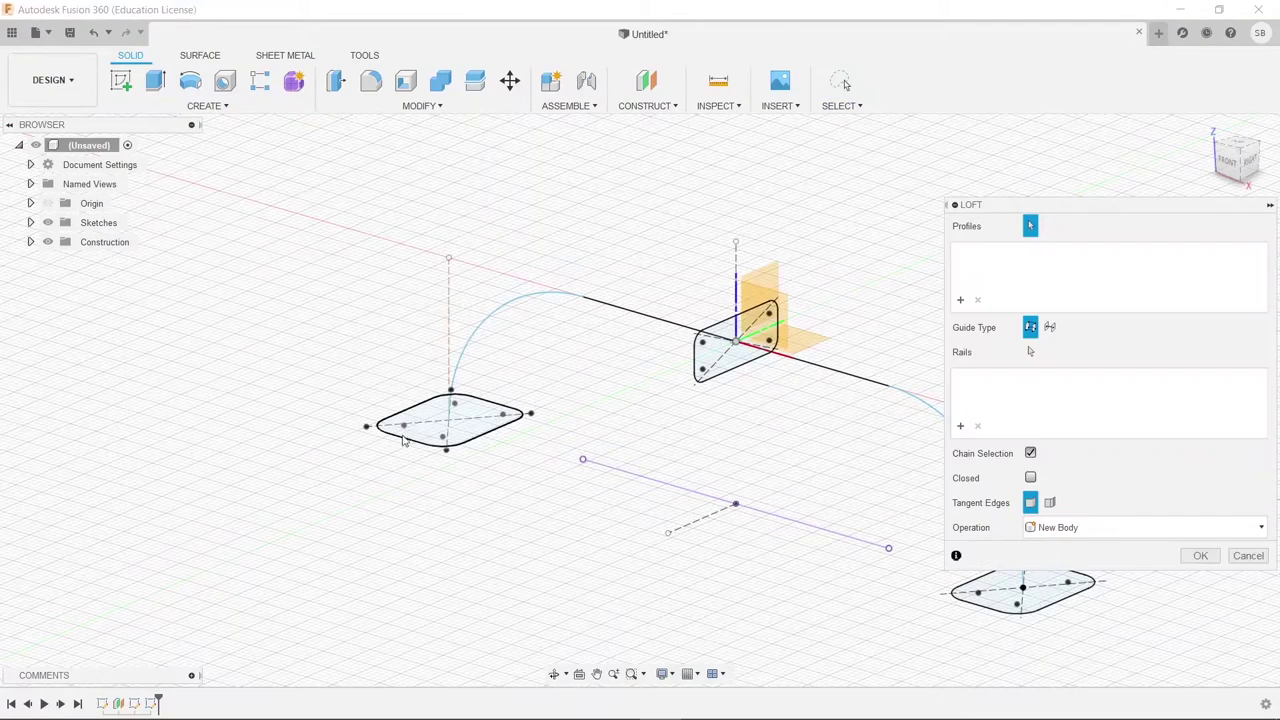
left_click(745, 350)
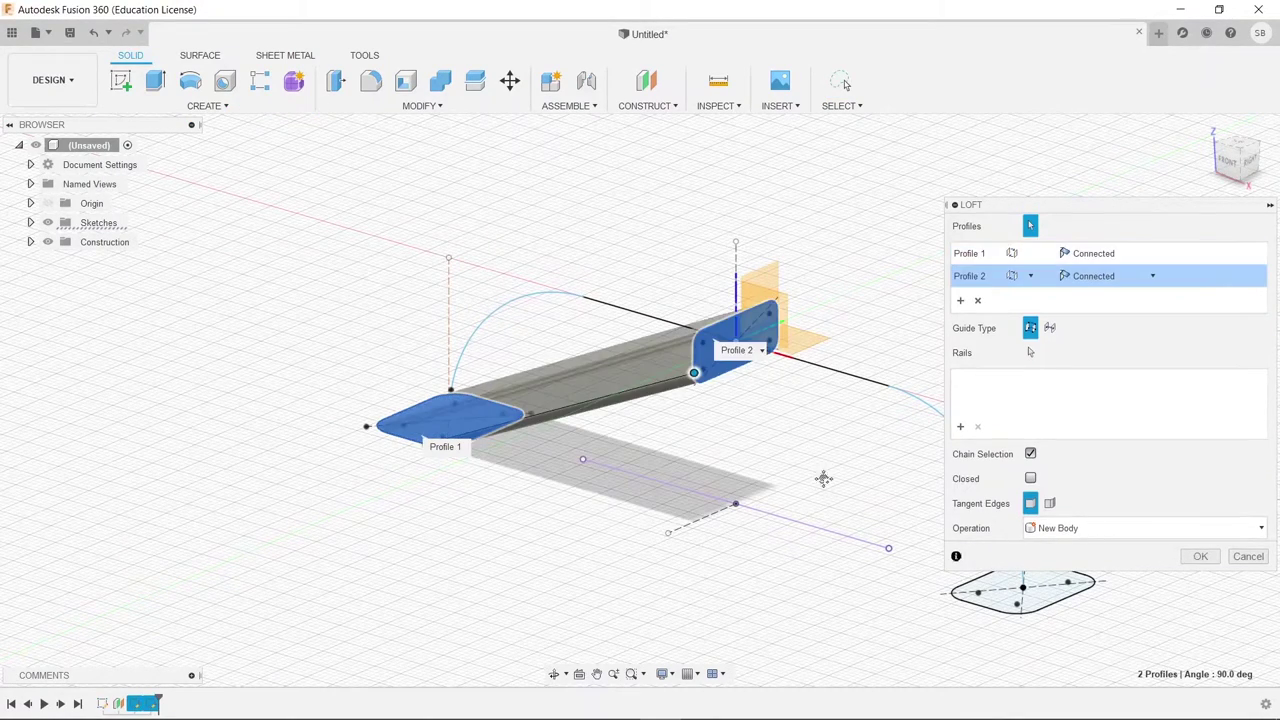
middle_click_drag(823, 477, 693, 417)
left_click(855, 538)
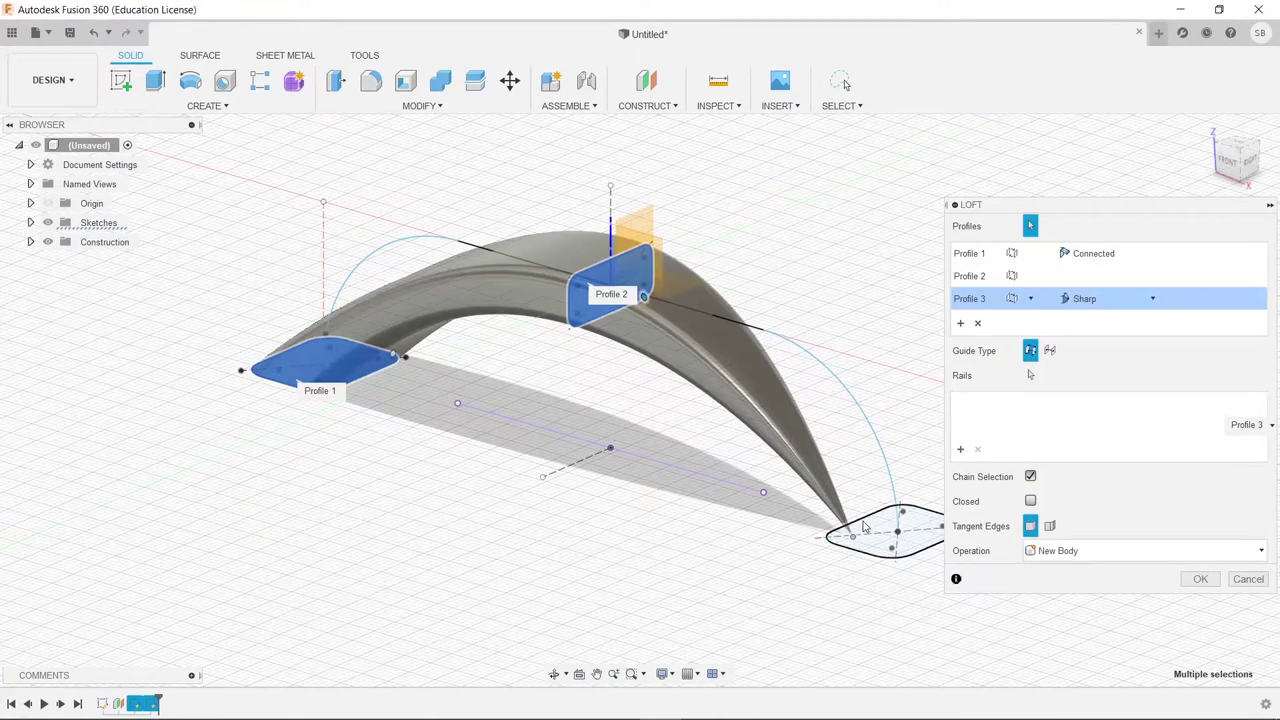
left_click(1248, 579)
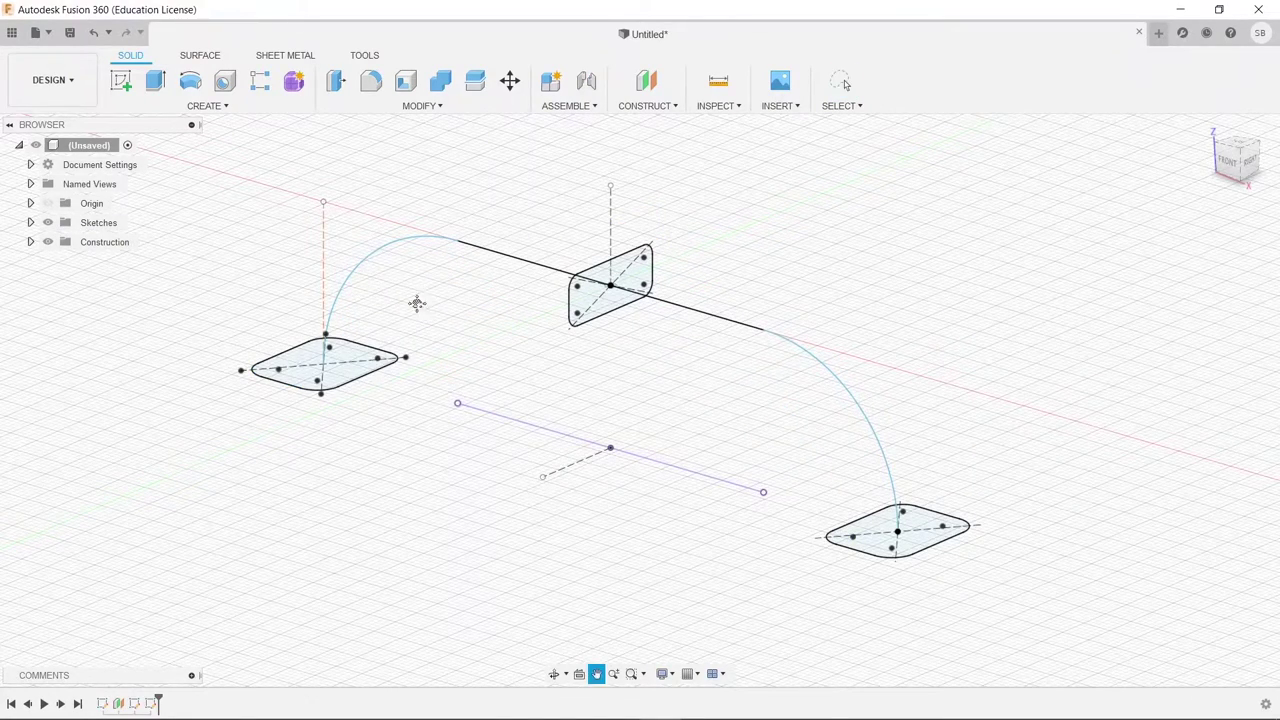
Step: Start a new loft with the left, middle and lower-right profiles as sections
left_click(207, 105)
left_click(129, 235)
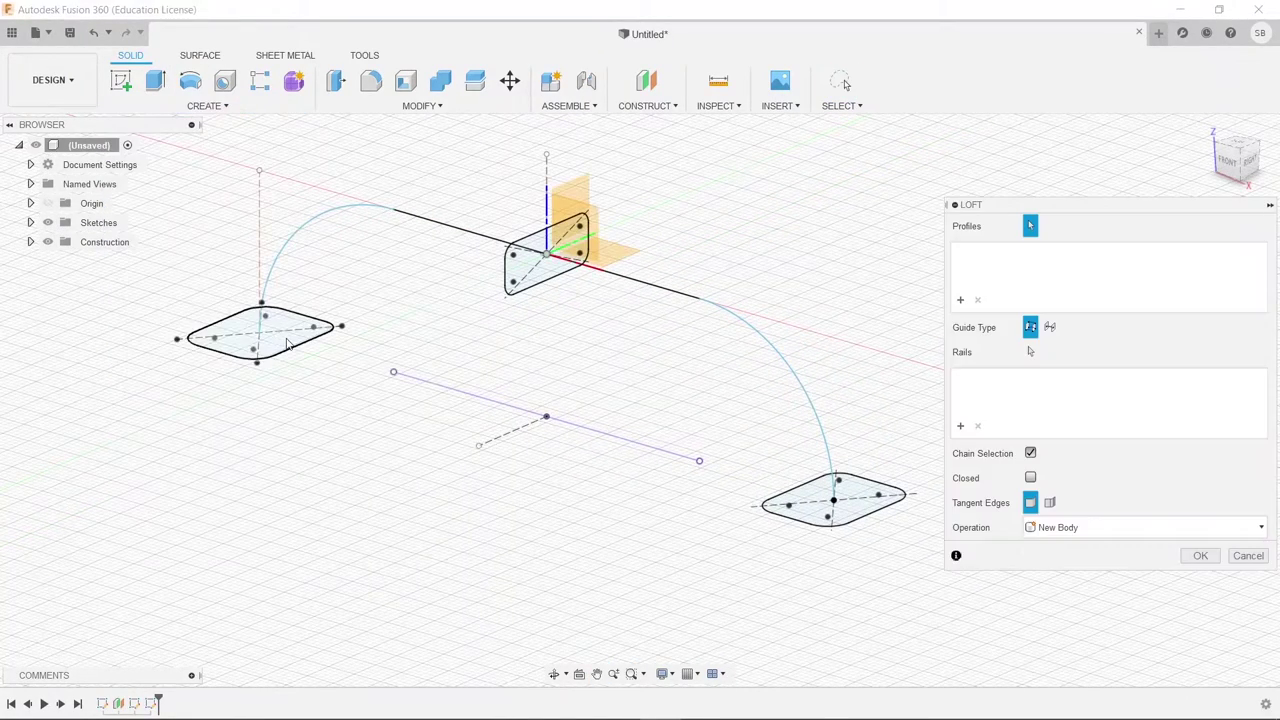
left_click(258, 332)
left_click(553, 279)
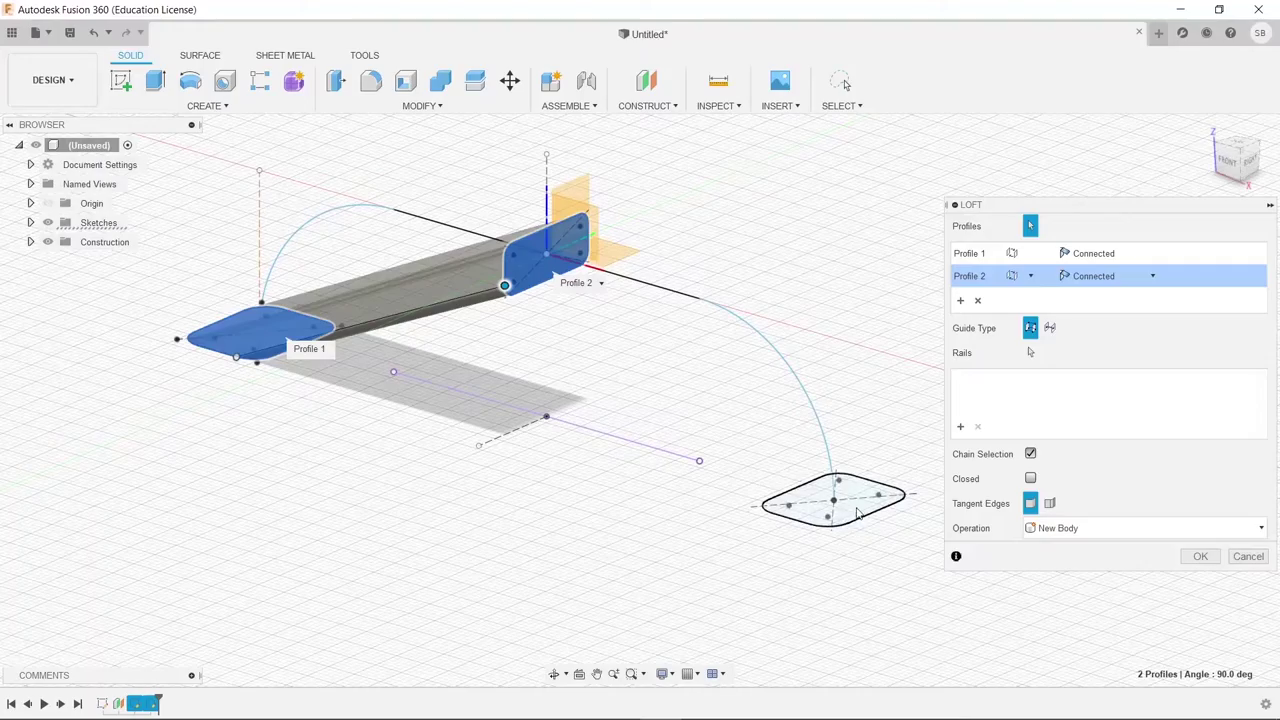
left_click(857, 513)
mouse_move(600, 480)
middle_mouse_down("shift")
mouse_move(543, 463)
mouse_move(631, 432)
mouse_move(577, 406)
mouse_move(577, 474)
middle_mouse_up("shift")
scroll(631, 393, "up", 3)
middle_click_drag(633, 386, 596, 418, "shift")
Step: Guide the loft along the arched path as centerline and create the handle body
left_click(1050, 350)
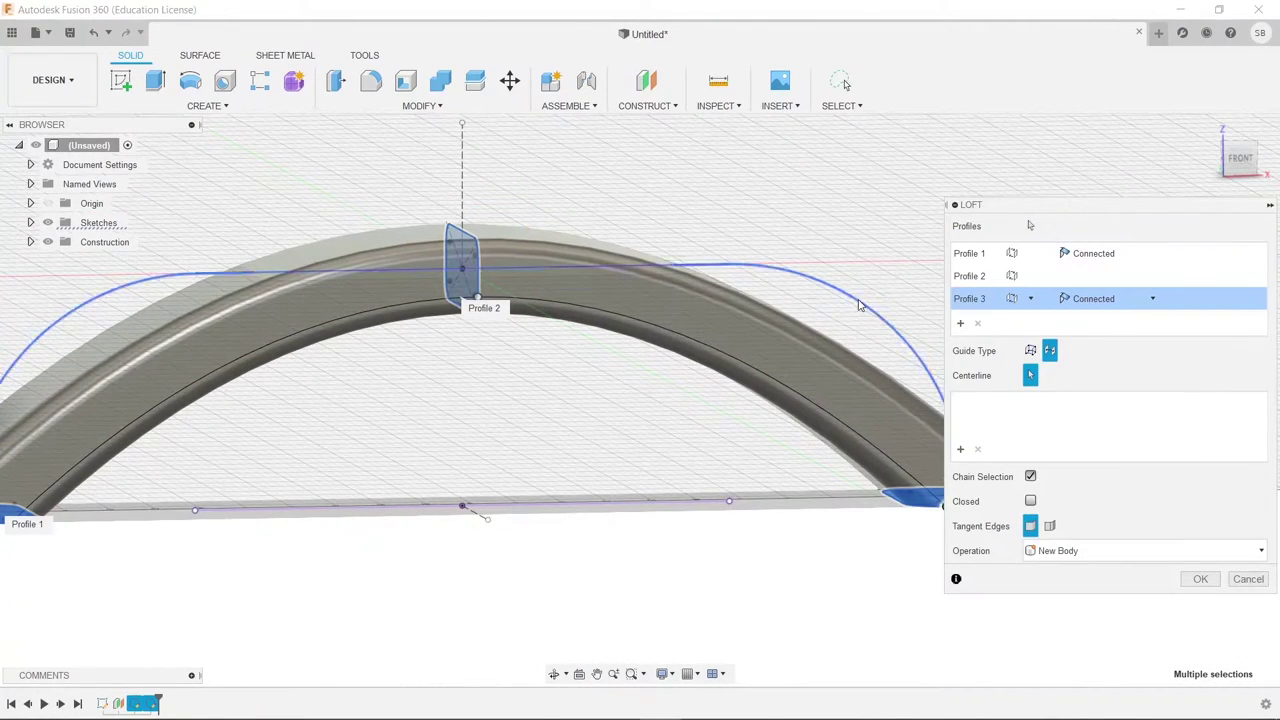
left_click(858, 300)
middle_click_drag(729, 400, 787, 362)
scroll(787, 362, "down", 2)
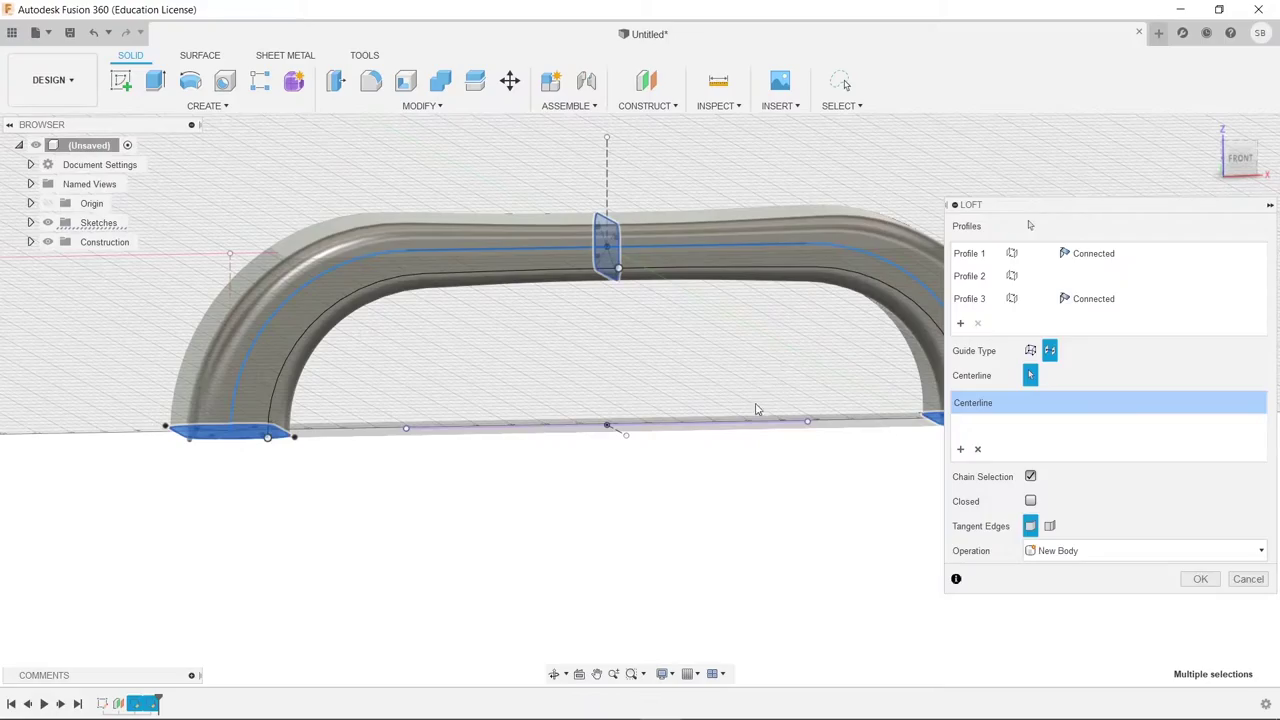
middle_click_drag(756, 409, 600, 432, "shift")
left_click(1201, 578)
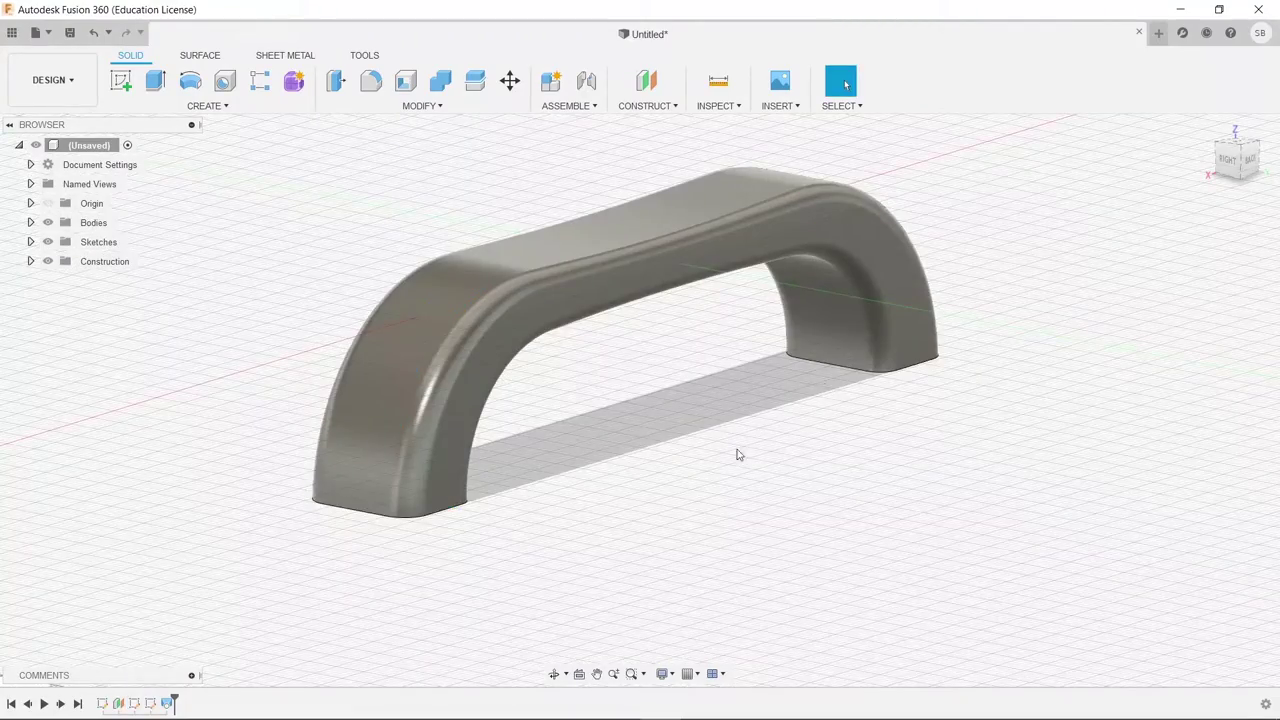
middle_click_drag(737, 455, 852, 345, "shift")
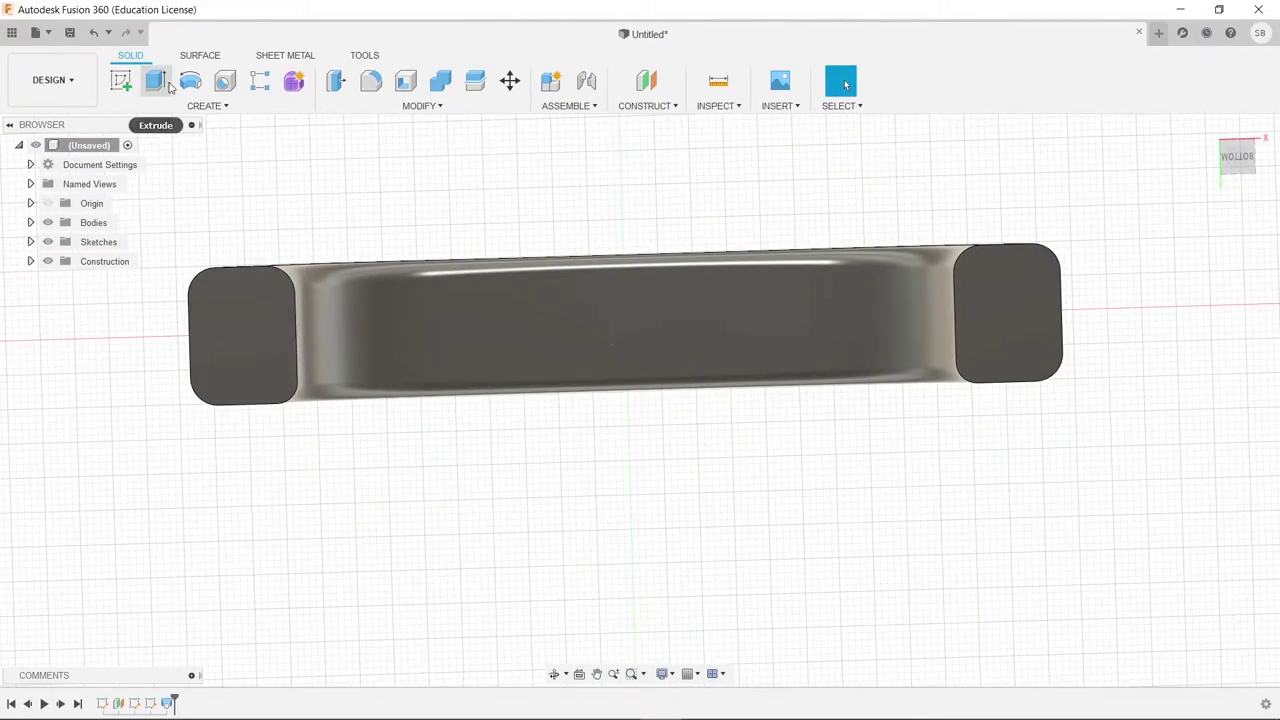
left_click(121, 81)
Step: Create a sketch on the handle's left end face
left_click(223, 354)
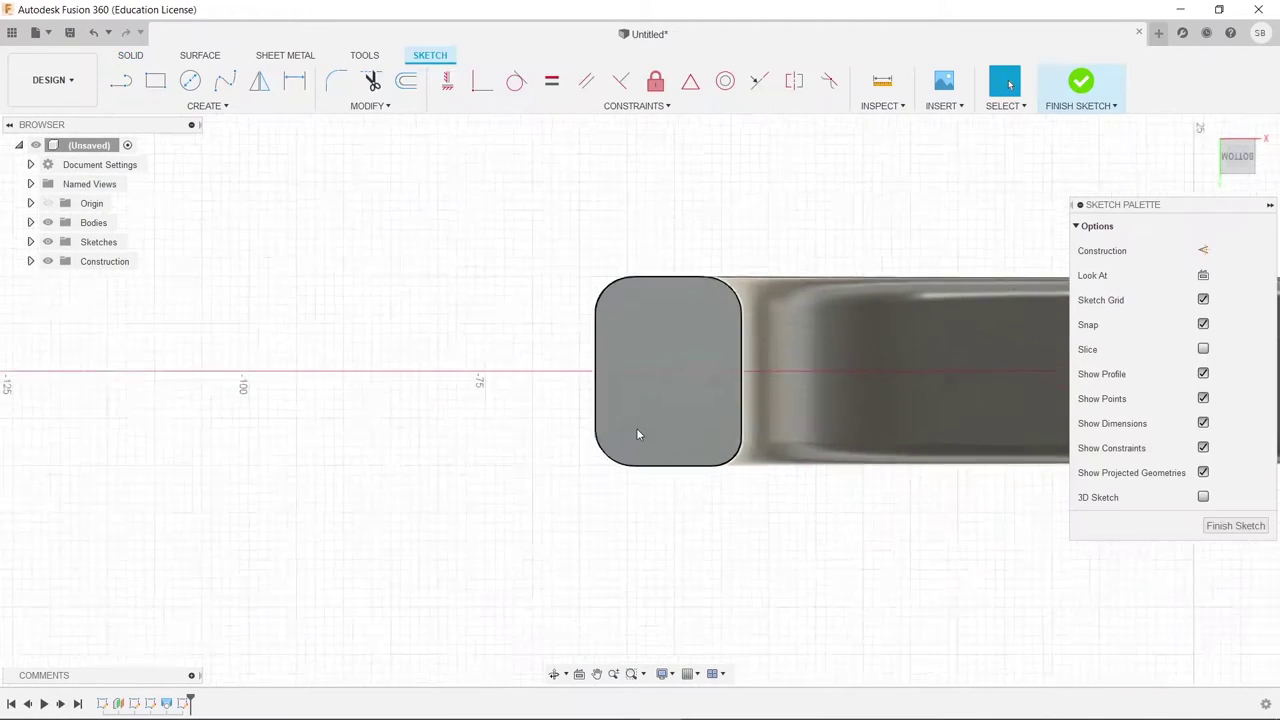
scroll(737, 377, "up", 2)
left_click(190, 80)
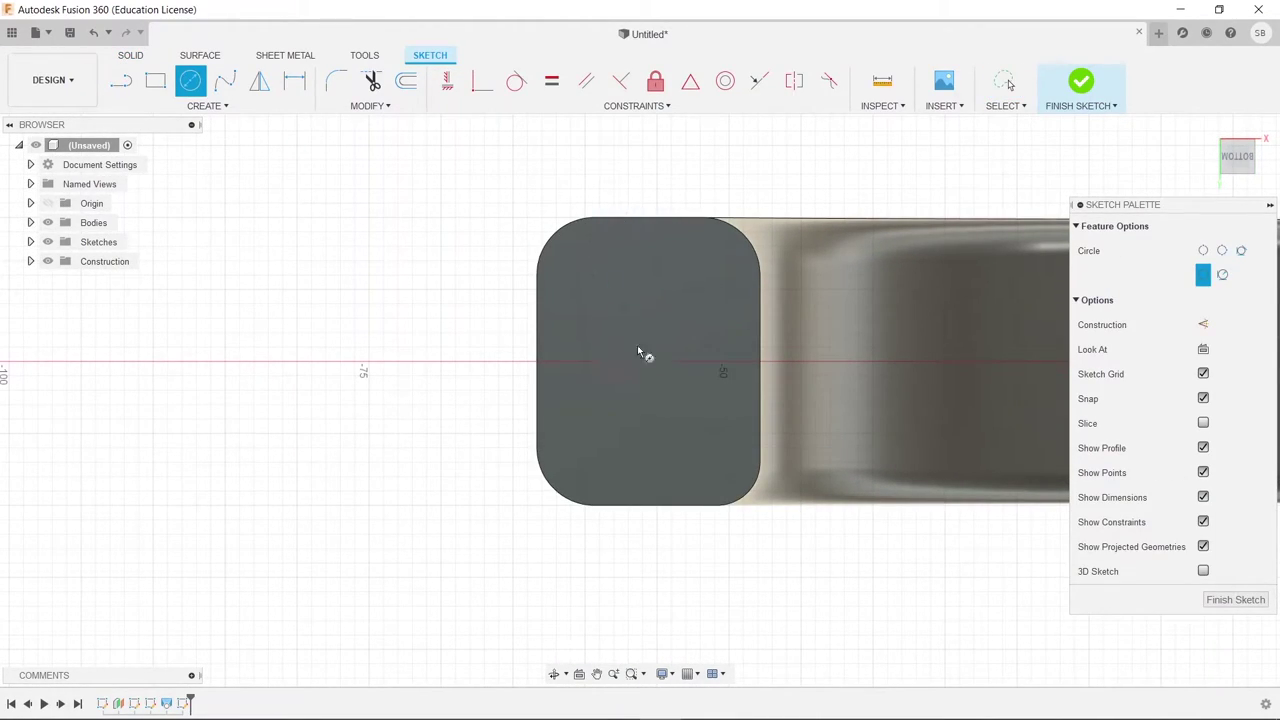
key("Escape")
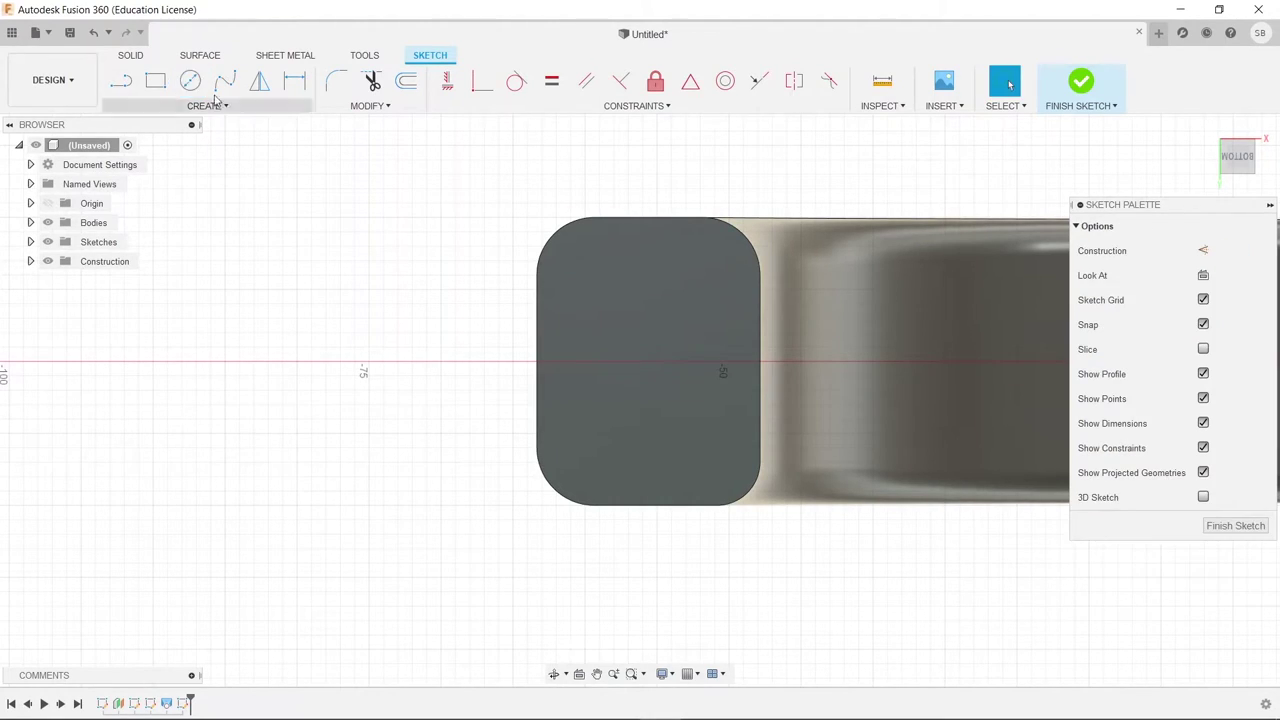
Step: Draw a horizontal construction line across the end face
left_click(112, 80)
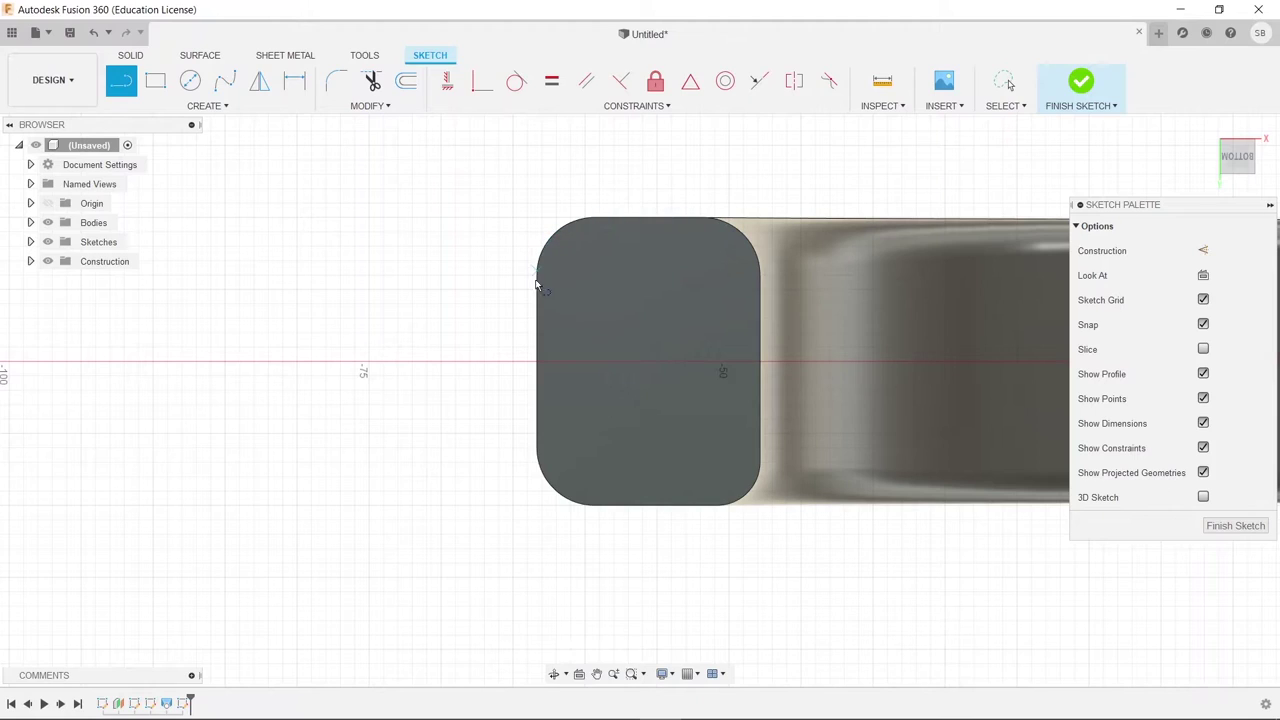
left_click(537, 361)
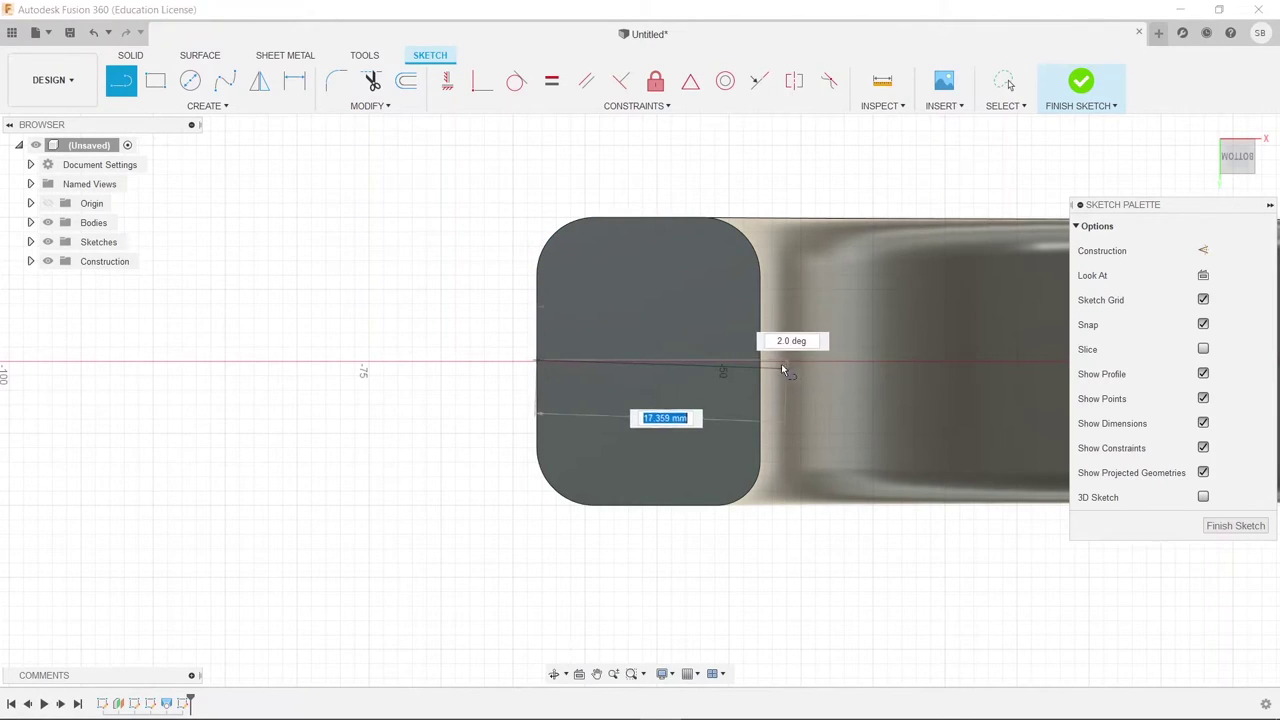
left_click(760, 361)
key("Escape")
left_click(673, 361)
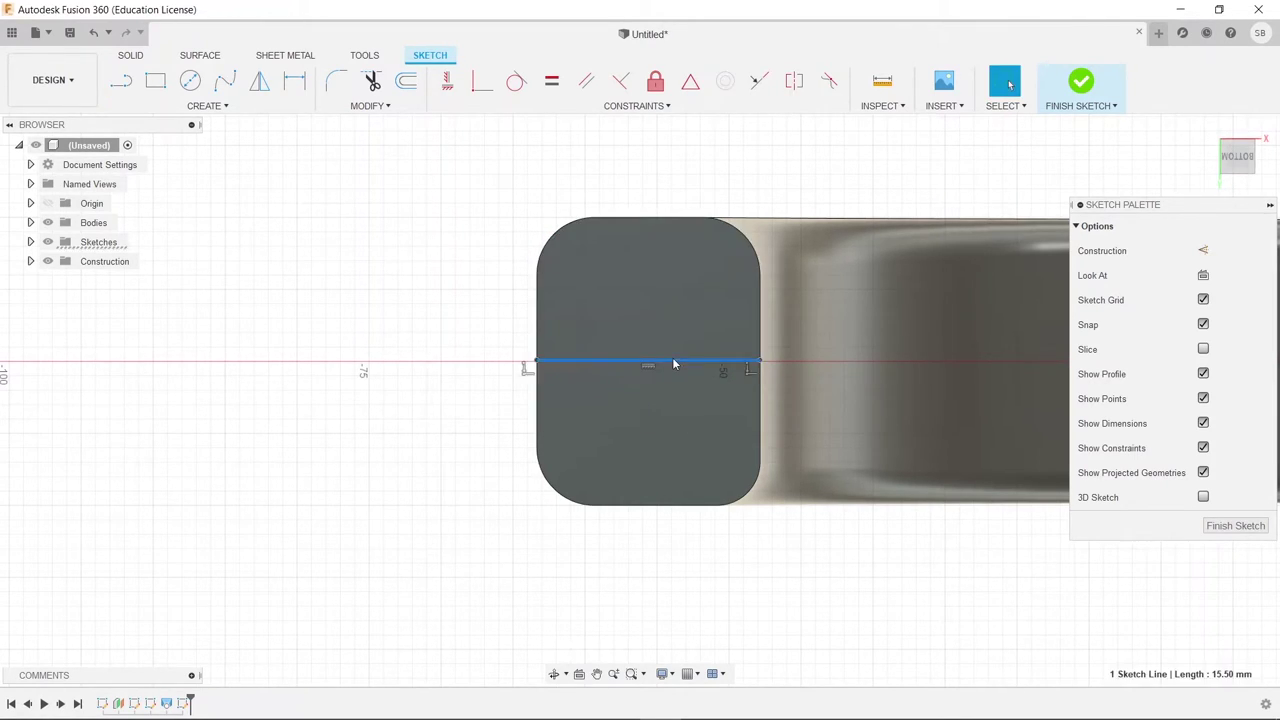
key("x")
scroll(717, 370, "up", 3)
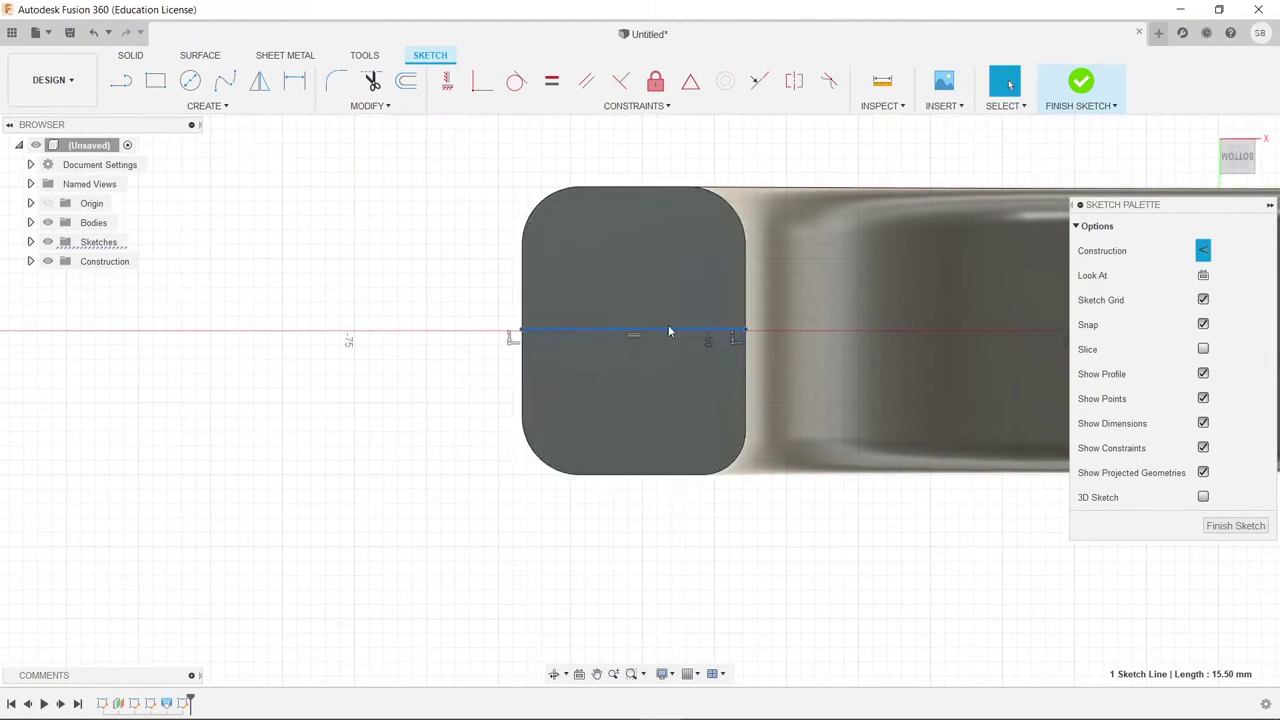
Step: Draw a vertical construction line between the top and bottom edge midpoints
key("l")
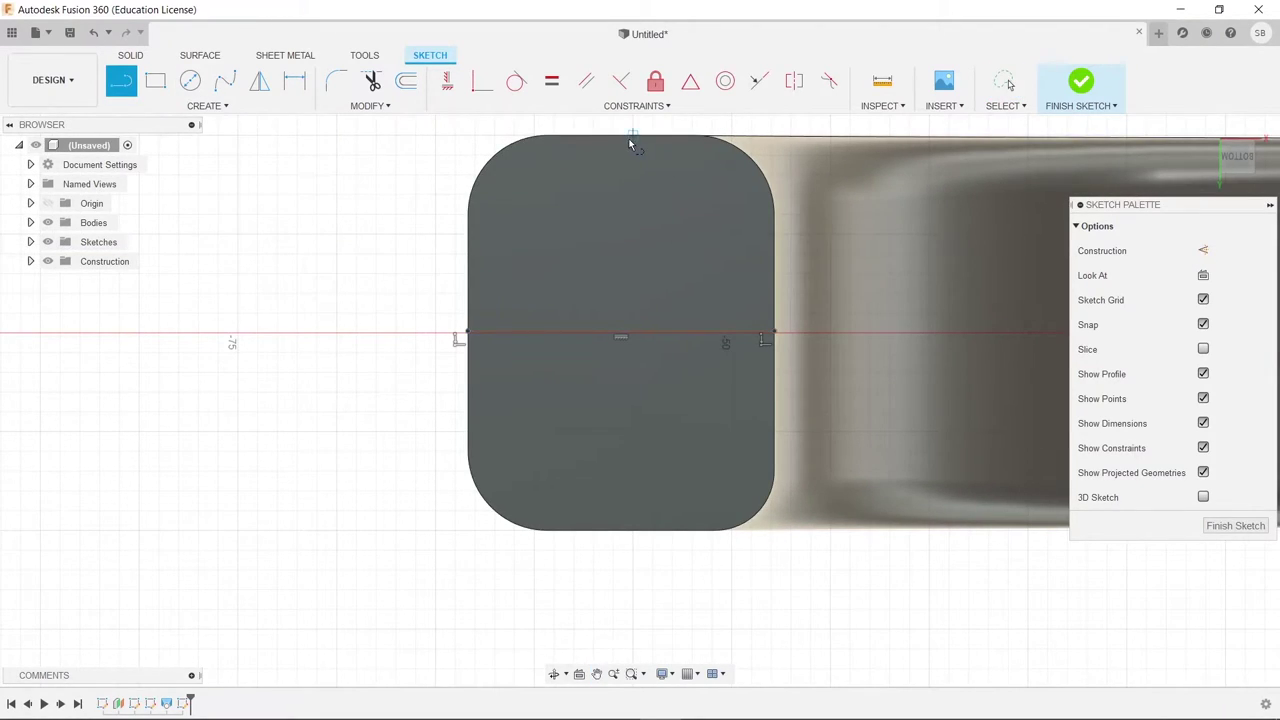
left_click(623, 136)
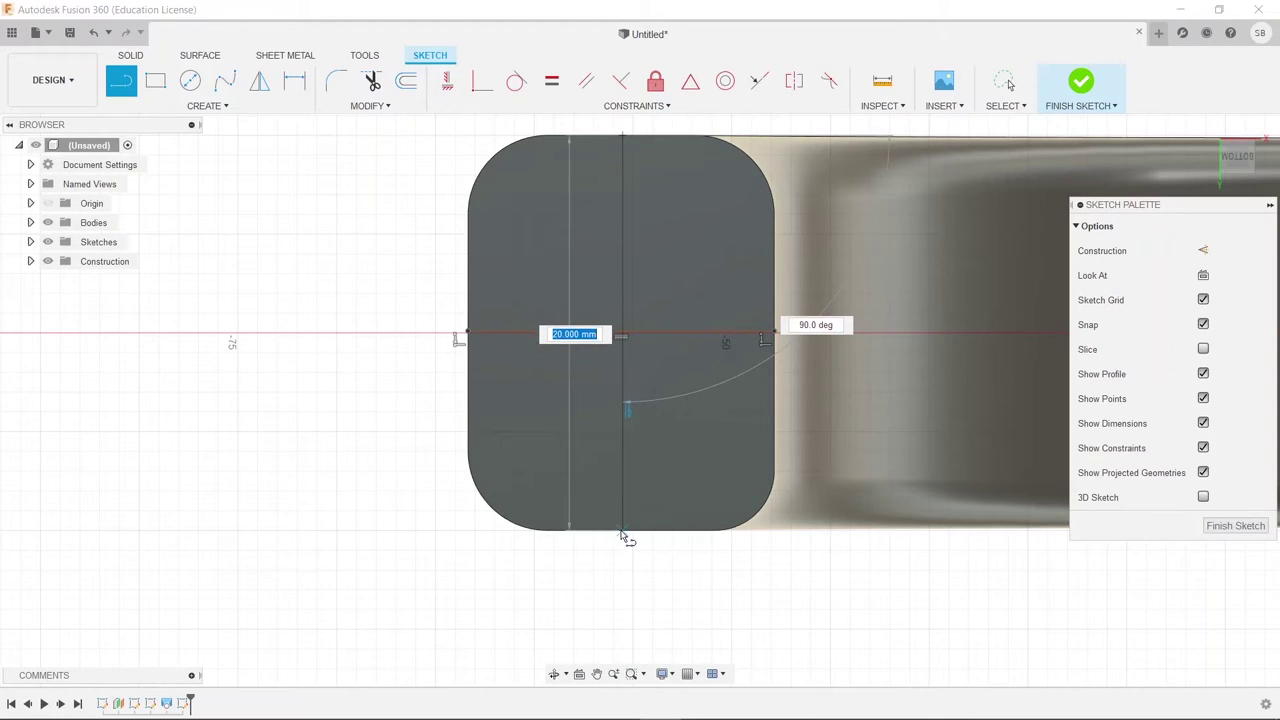
double_click(623, 530)
key("Escape")
left_click(623, 440)
key("x")
scroll(667, 380, "up", 2)
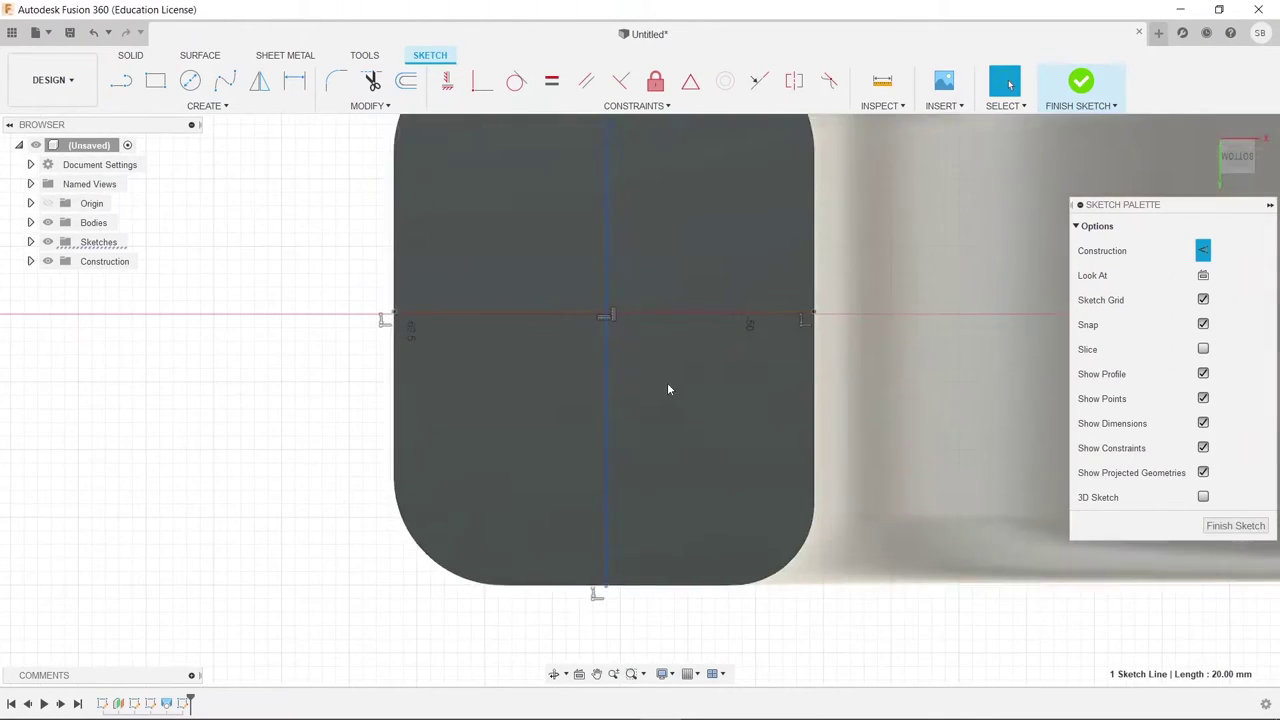
Step: Apply a symmetry constraint using the horizontal construction line
left_click(690, 80)
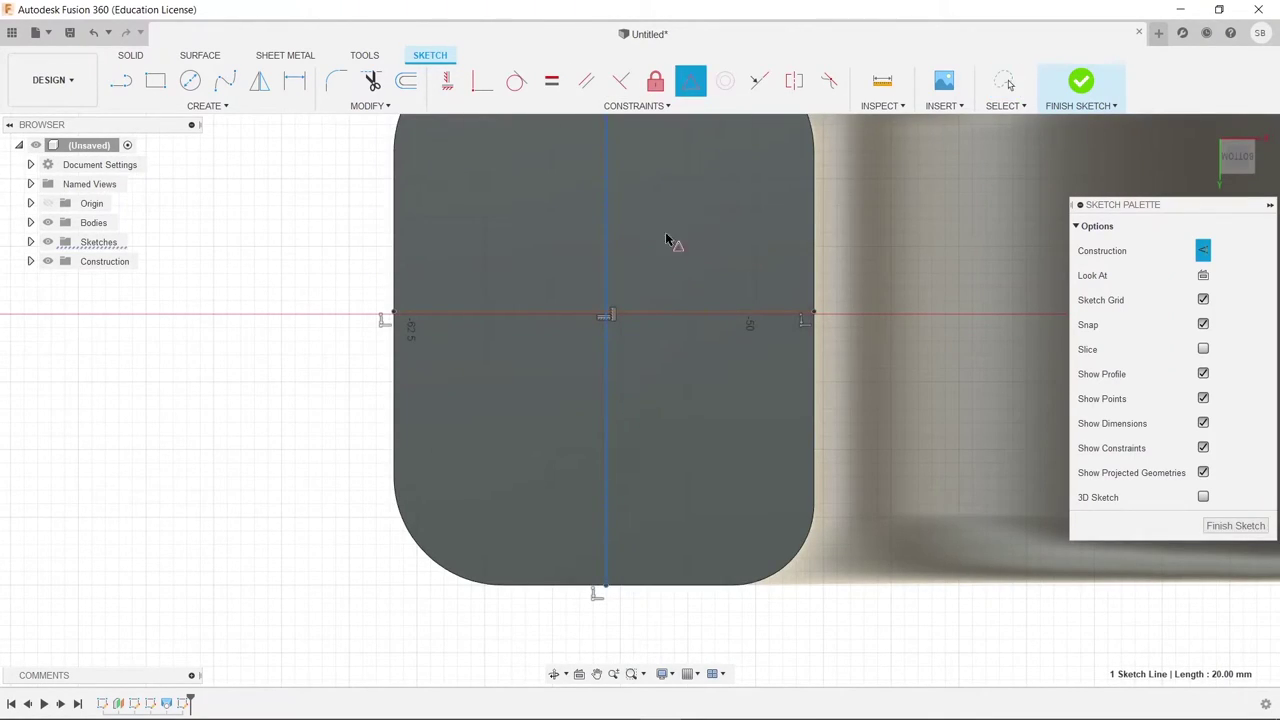
left_click(620, 310)
key("Escape")
scroll(773, 336, "down", 3)
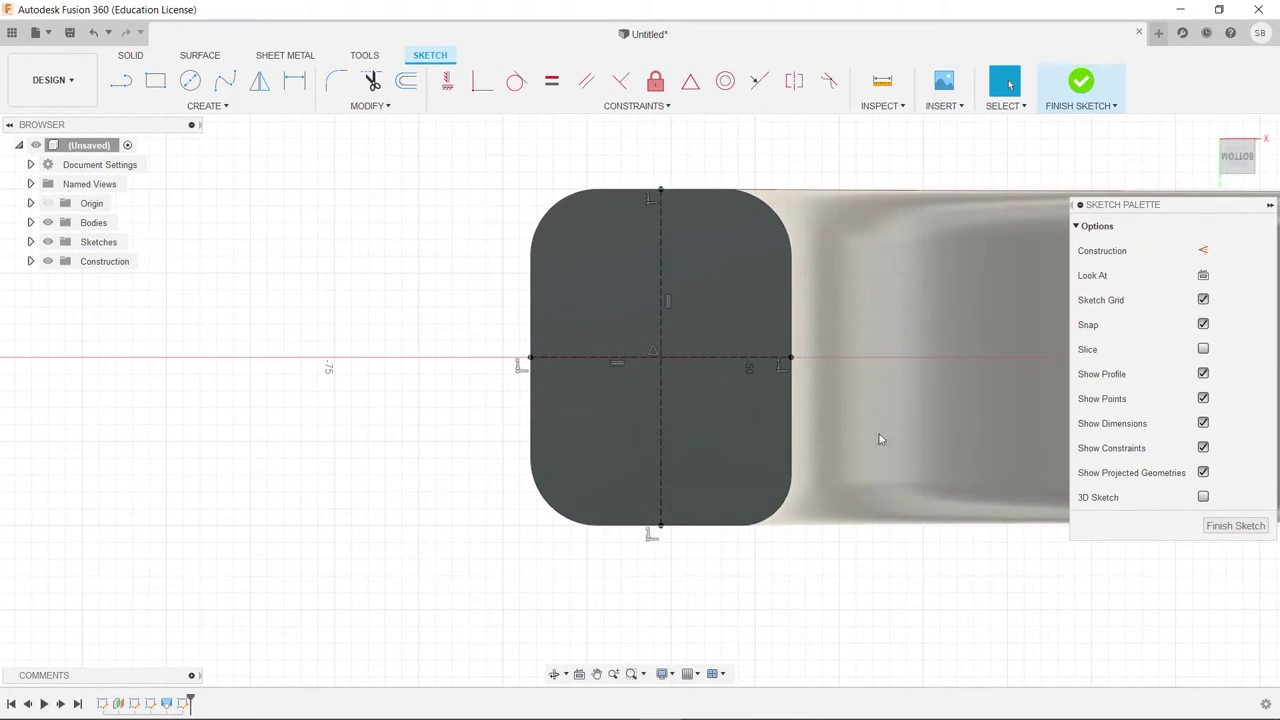
Step: Place a 2 mm diameter circle where the construction lines cross
left_click(190, 80)
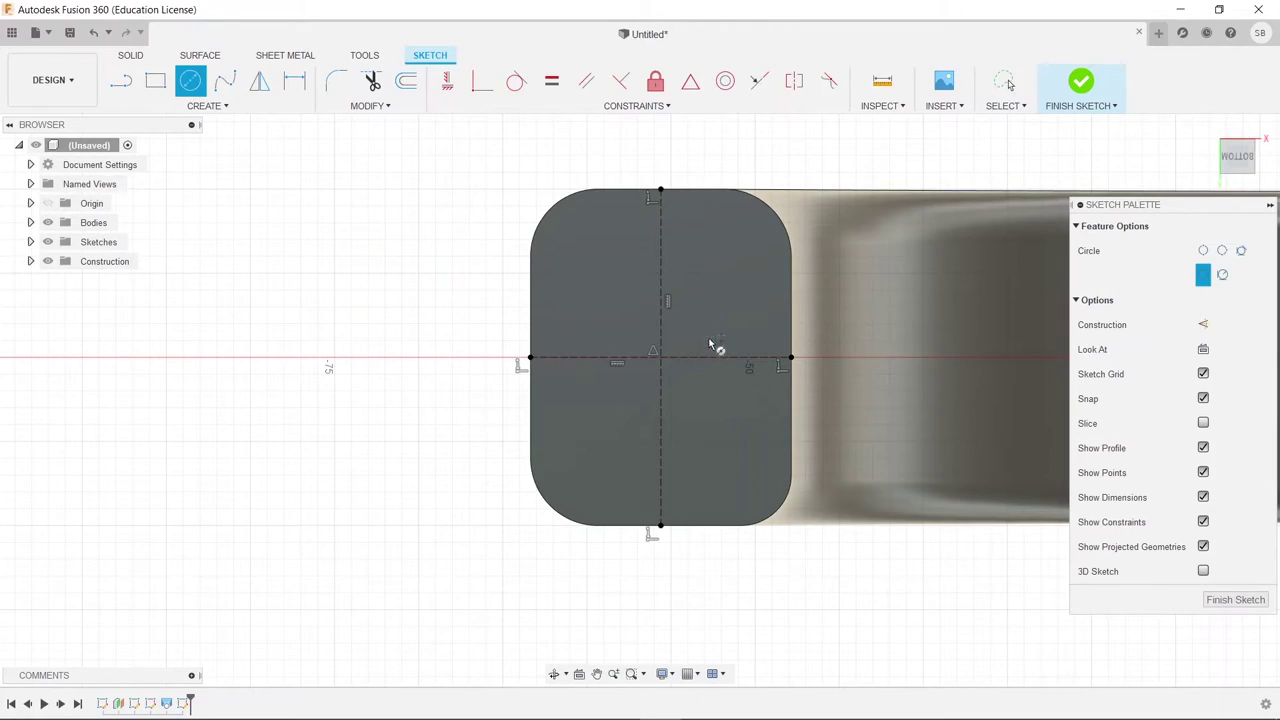
left_click(661, 359)
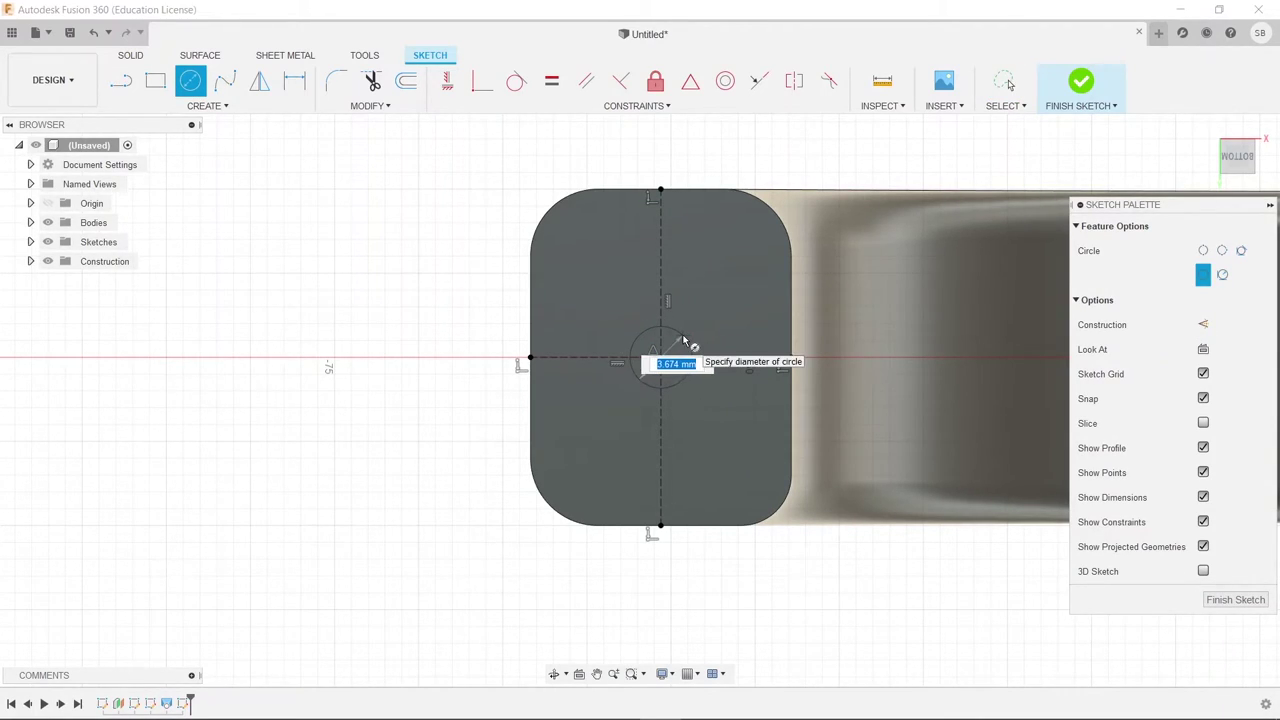
key("Escape")
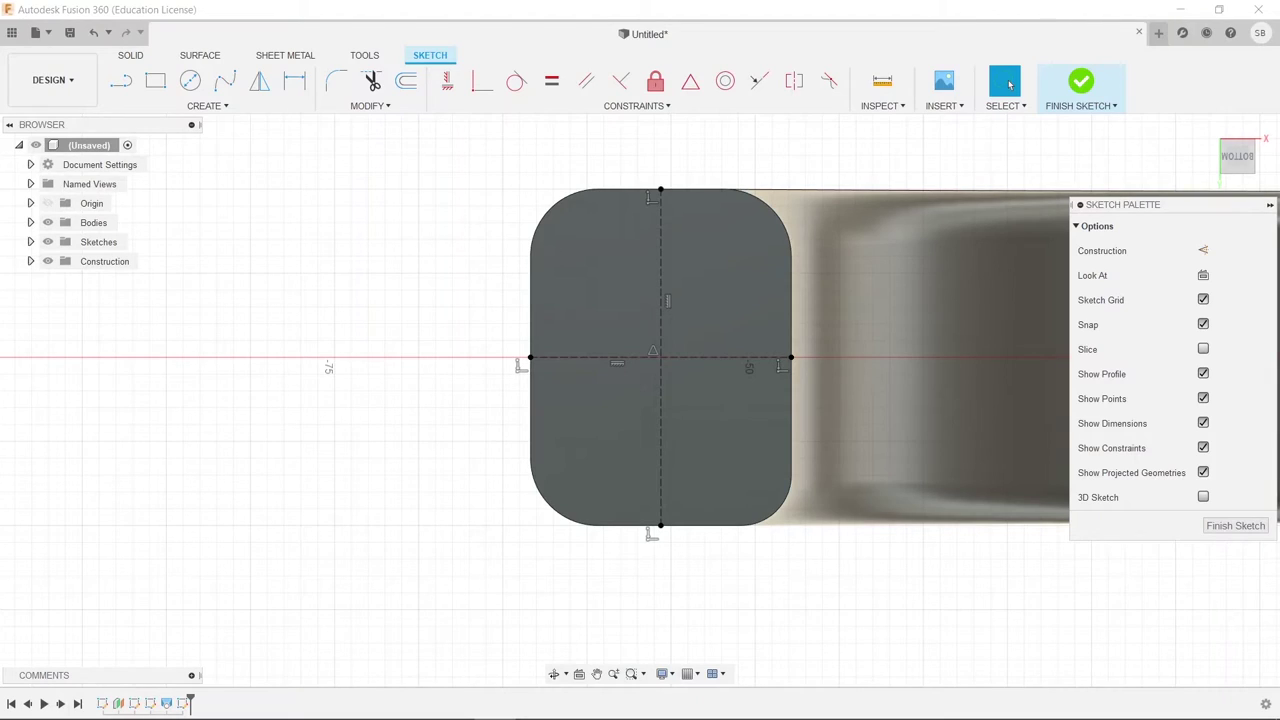
middle_click_drag(774, 406, 717, 410)
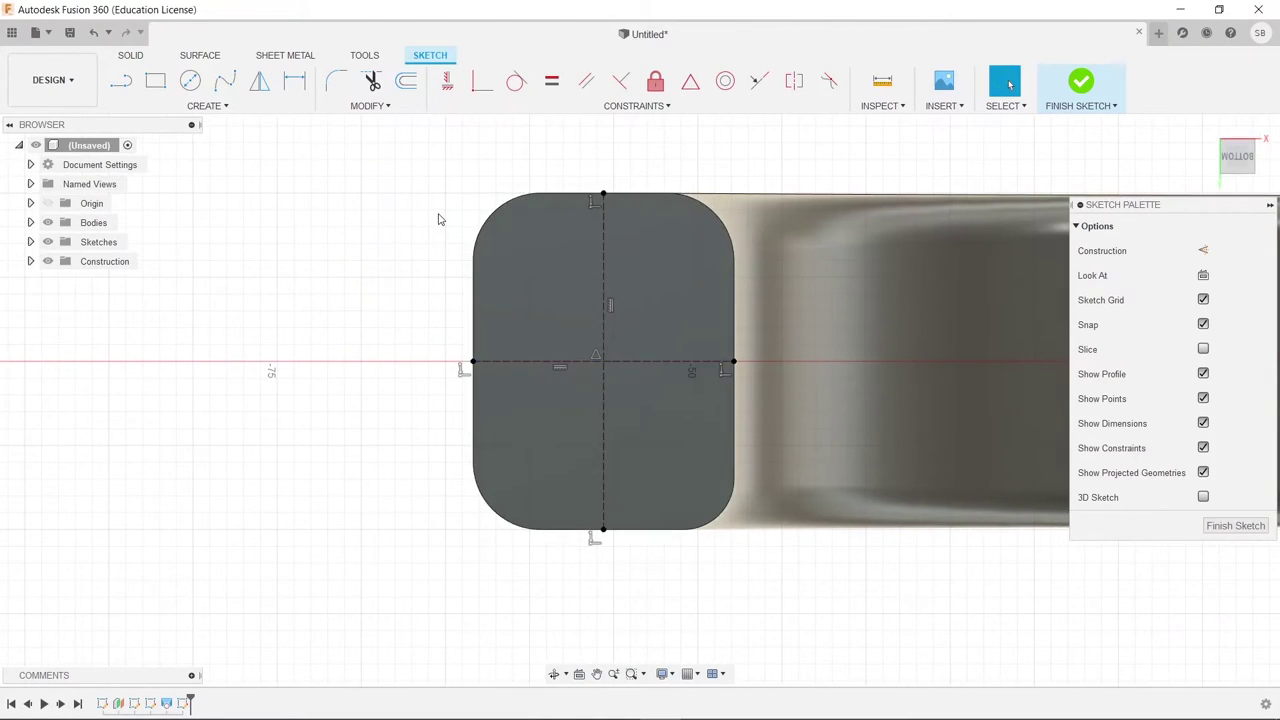
left_click(191, 81)
left_click(604, 363)
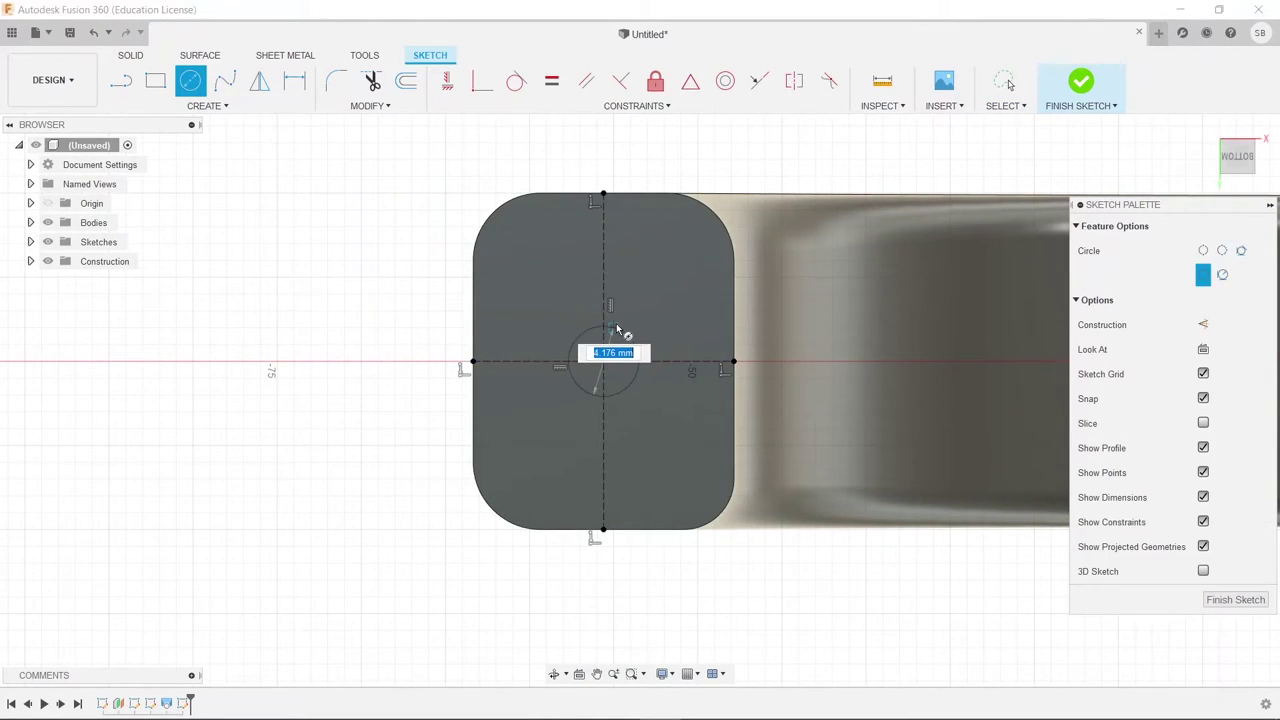
type("2")
key("Return")
key("Escape")
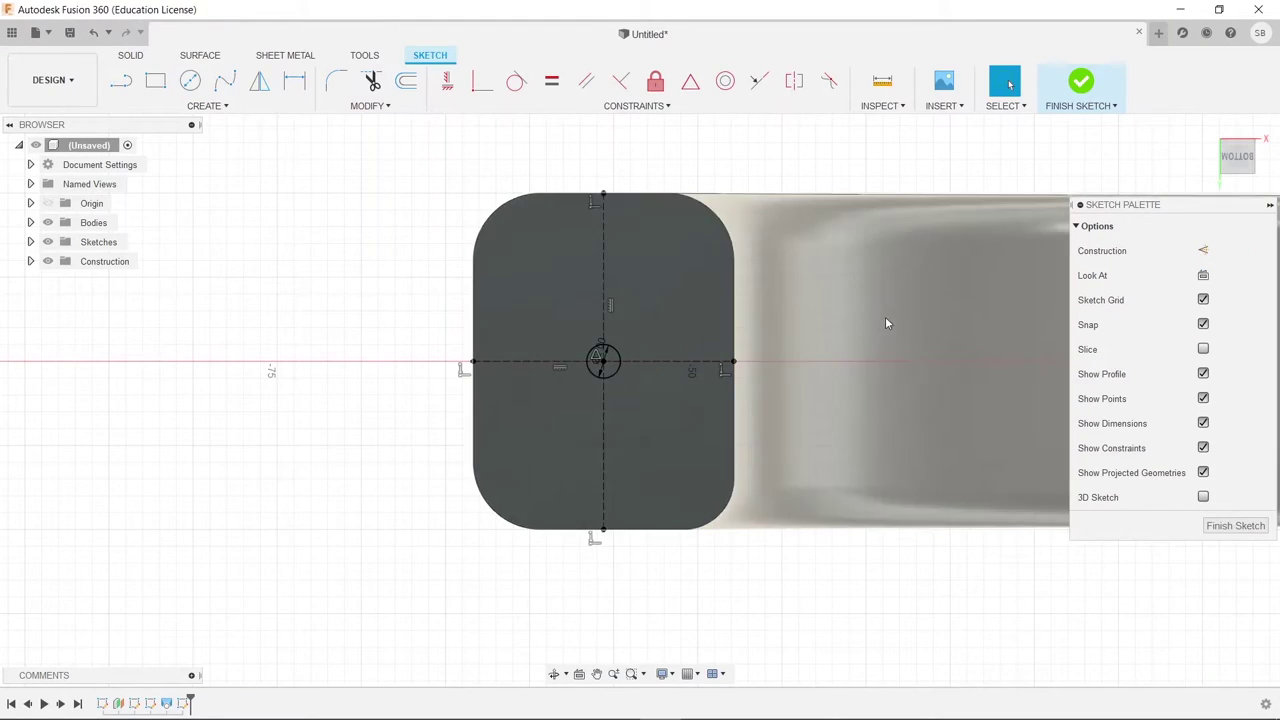
scroll(885, 316, "down", 3)
scroll(802, 387, "down", 3)
Step: Finish the first end-face sketch and start a new sketch on the opposite end face
scroll(802, 387, "up", 3)
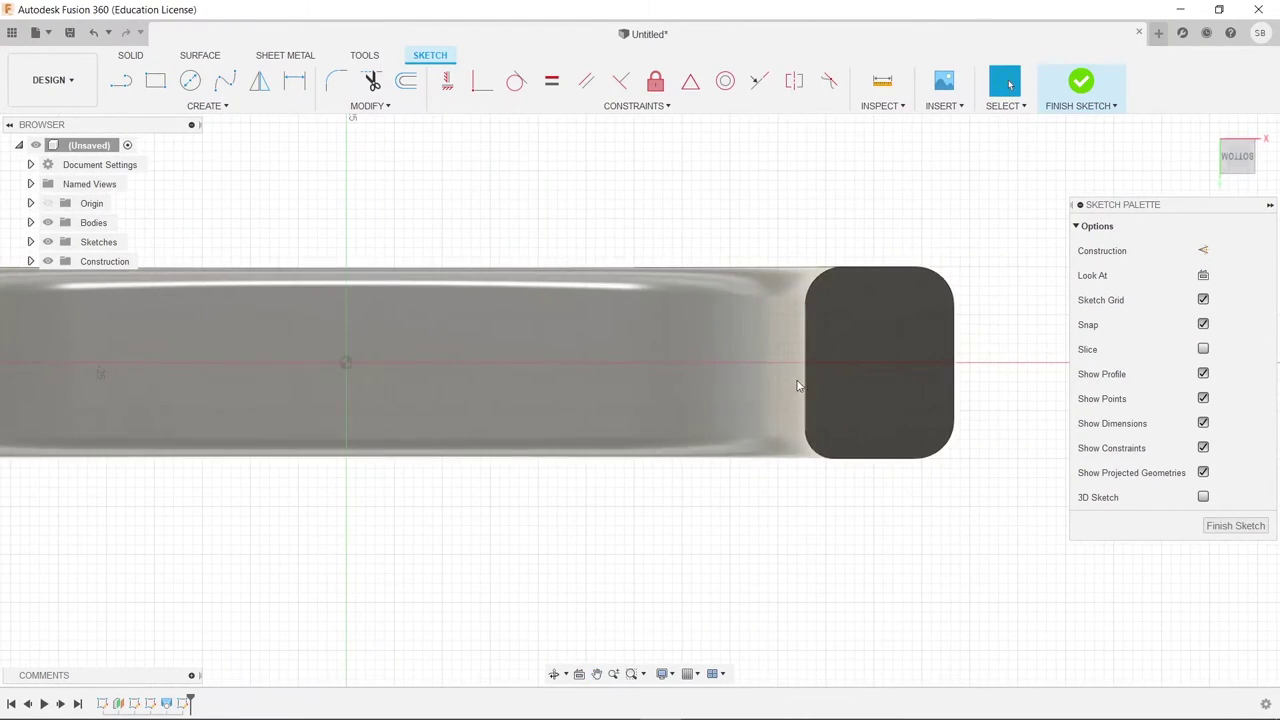
scroll(520, 328, "down", 4)
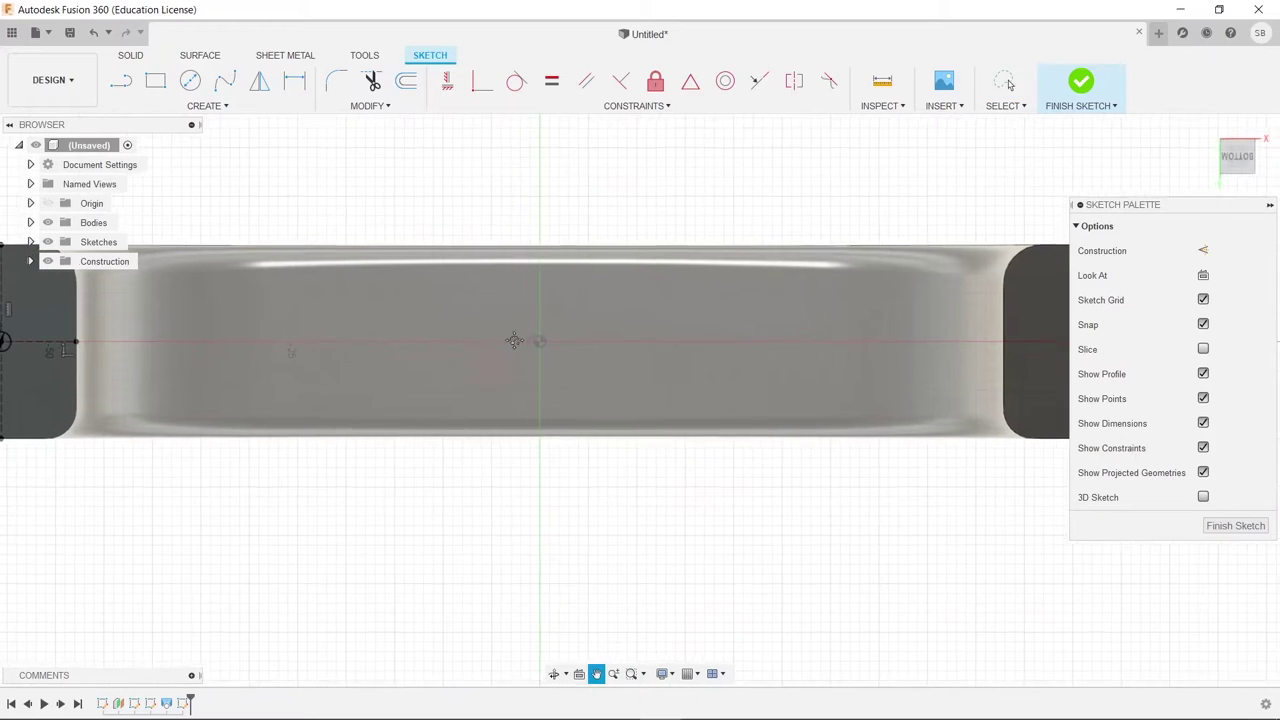
scroll(462, 399, "up", 4)
scroll(754, 357, "up", 4)
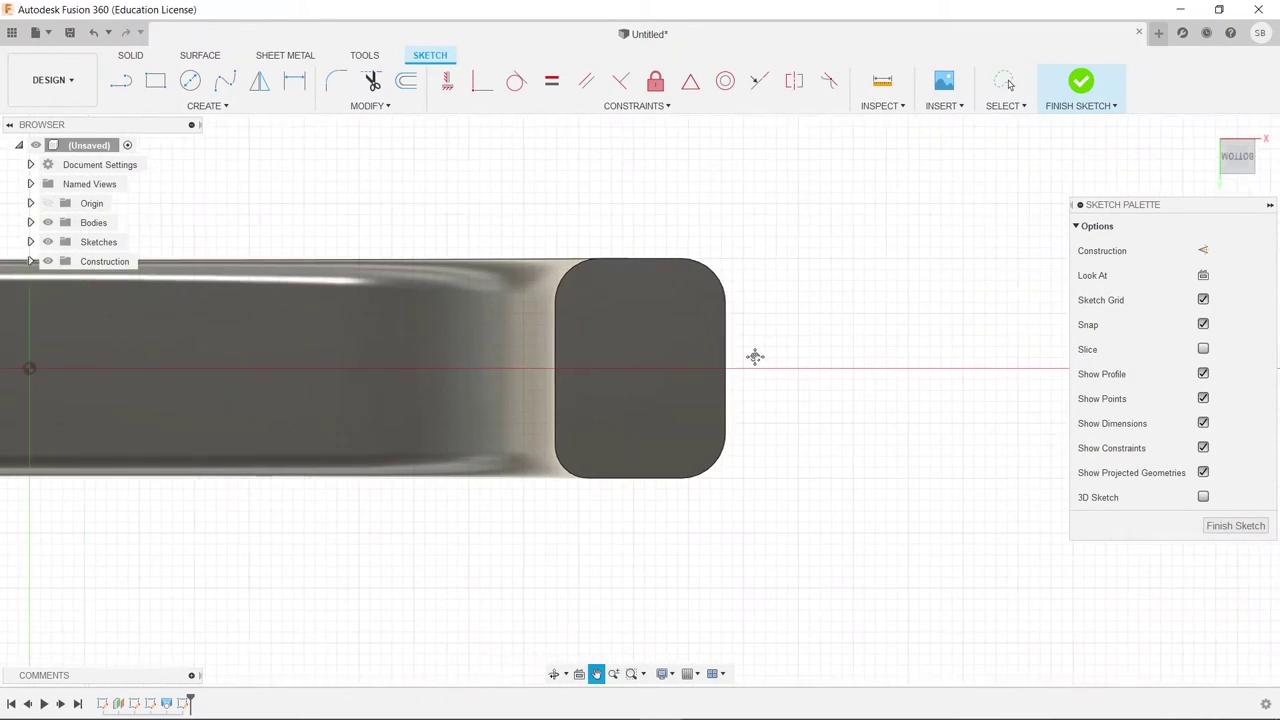
left_click(121, 81)
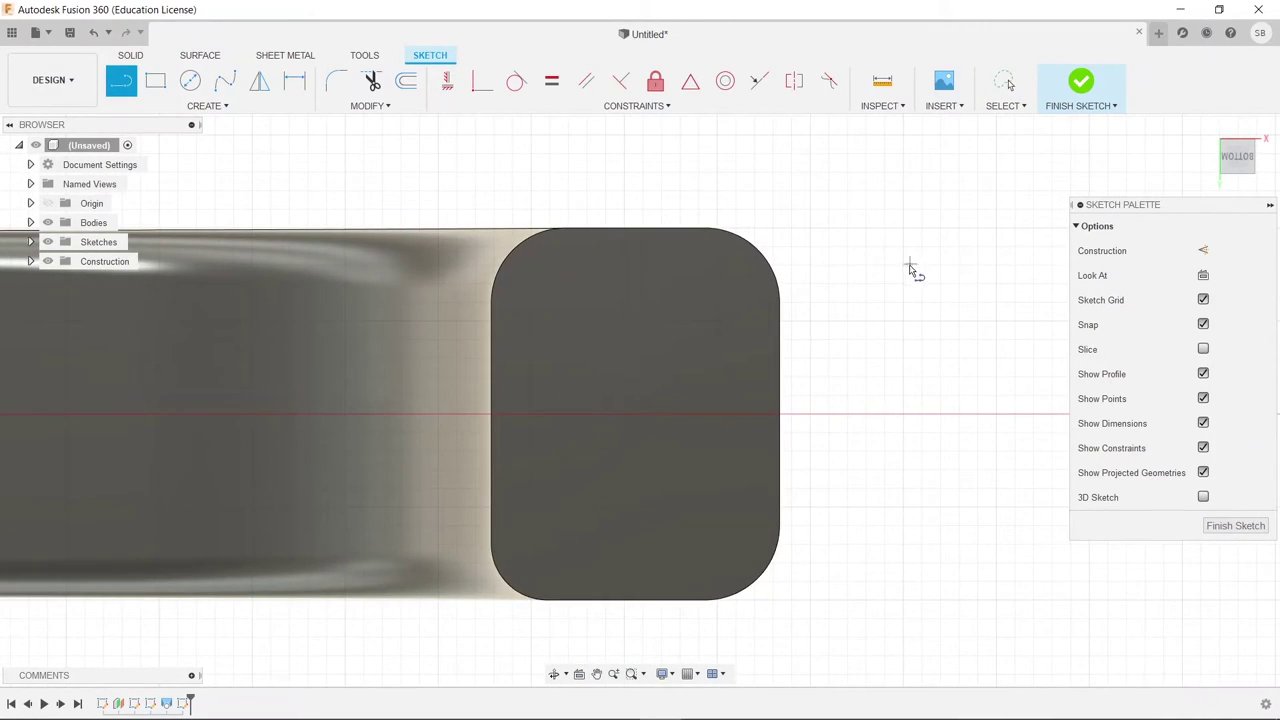
key("x")
left_click(641, 231)
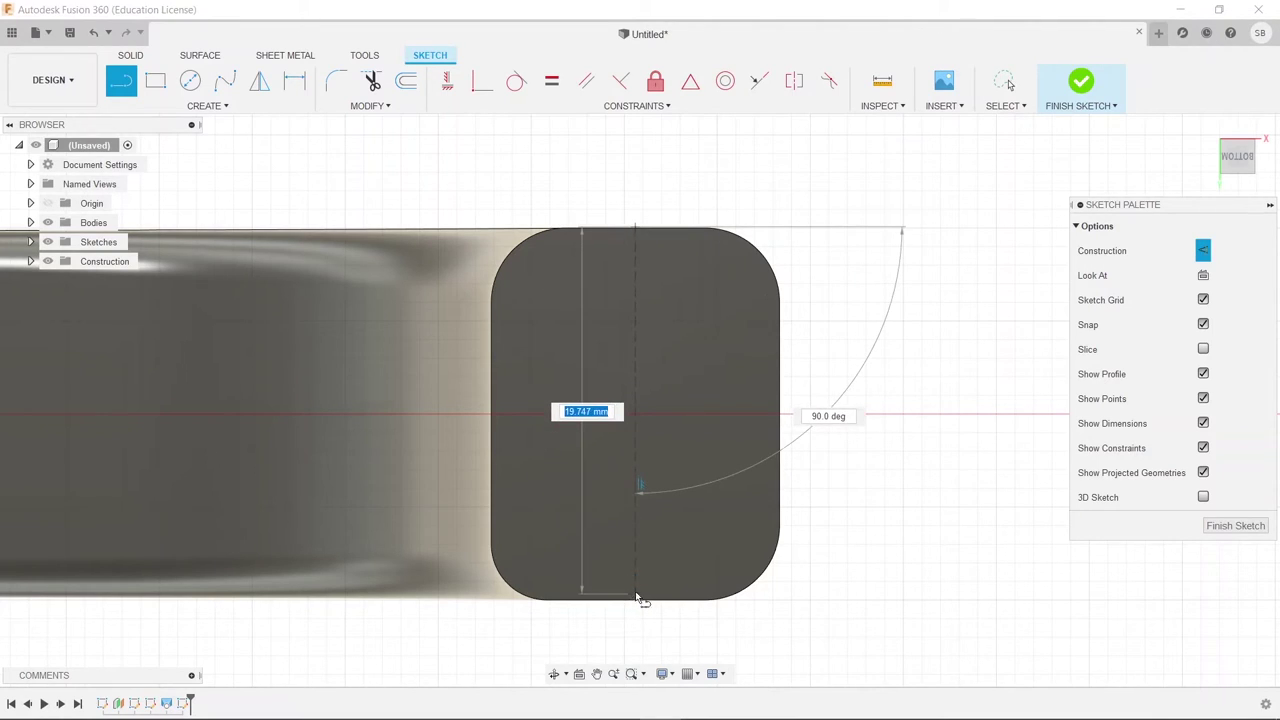
key("Escape")
left_click(1081, 81)
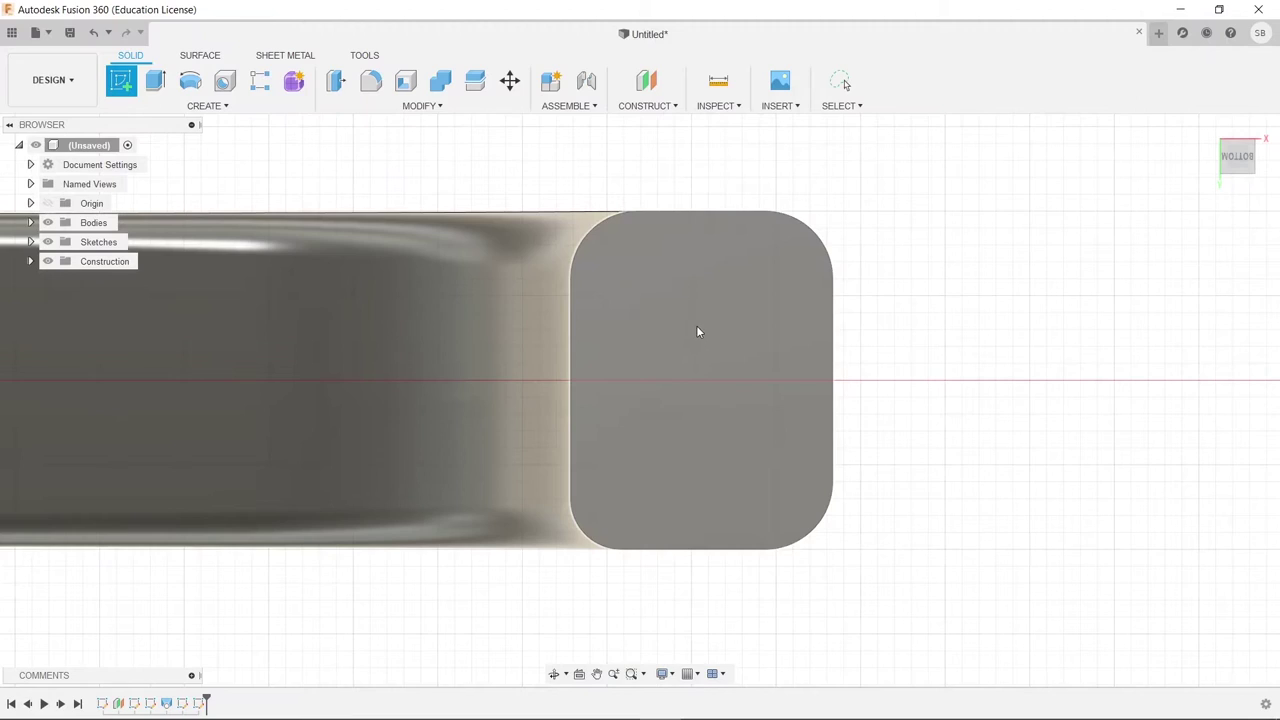
left_click(696, 325)
Step: Draw crossed vertical and horizontal construction lines across the end face
left_click(117, 88)
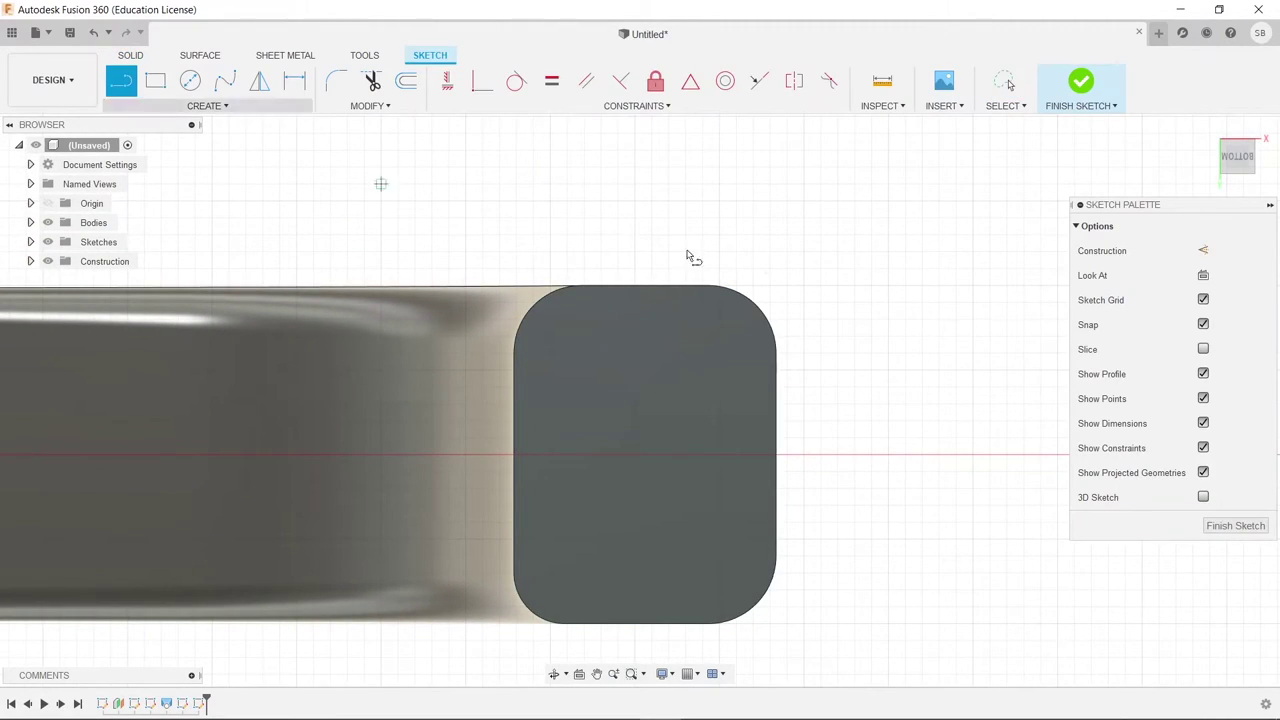
left_click(643, 286)
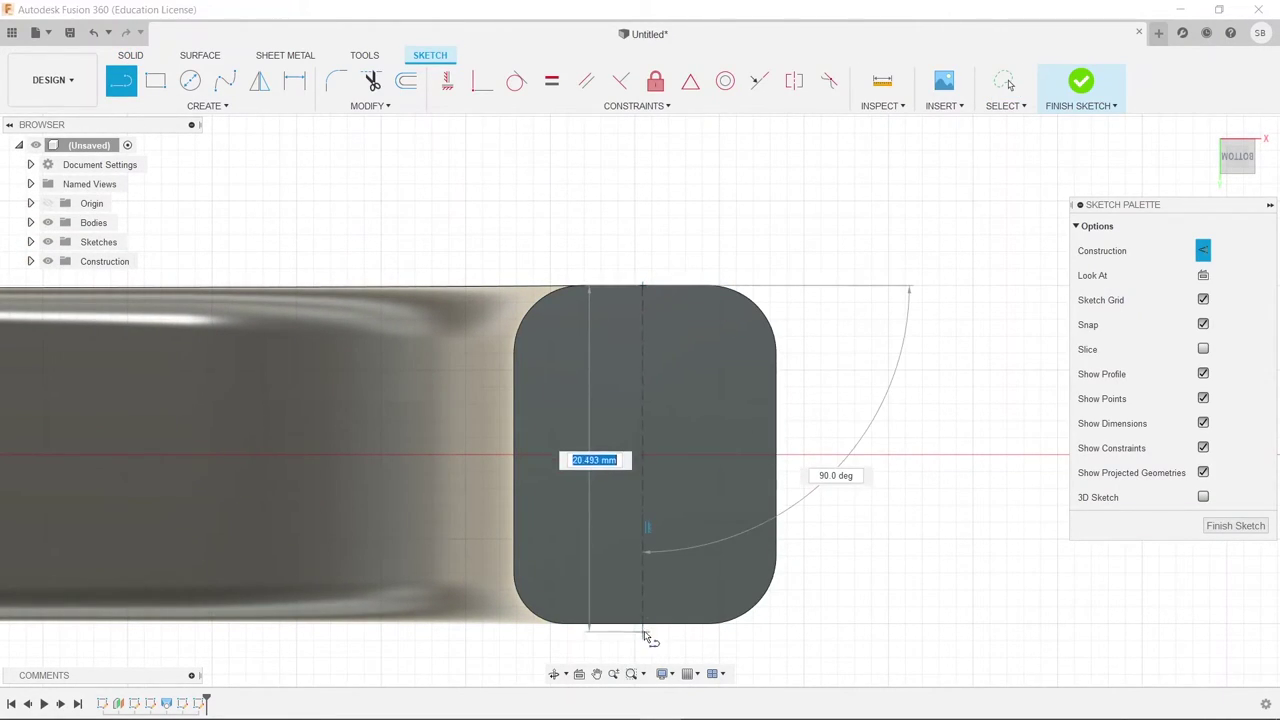
left_click(645, 625)
left_click(514, 455)
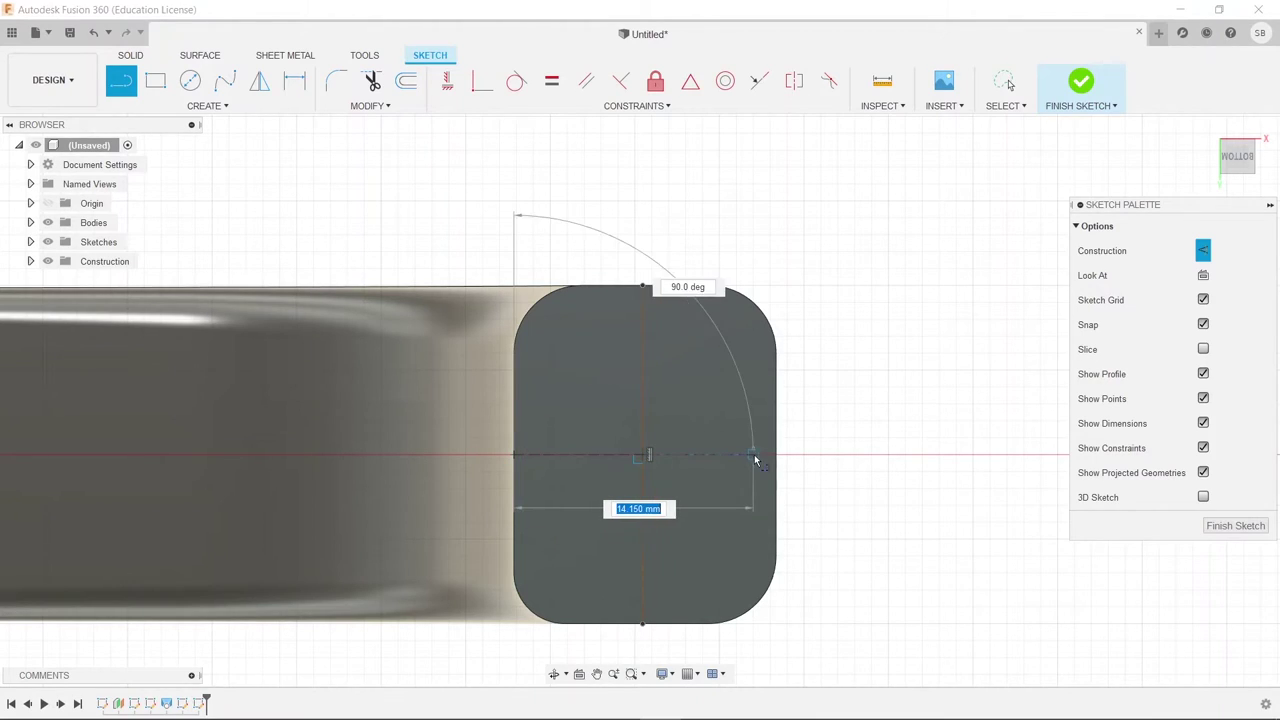
left_click(776, 455)
key("Escape")
Step: Constrain the construction lines symmetric so they centre on the face
scroll(725, 392, "up", 5)
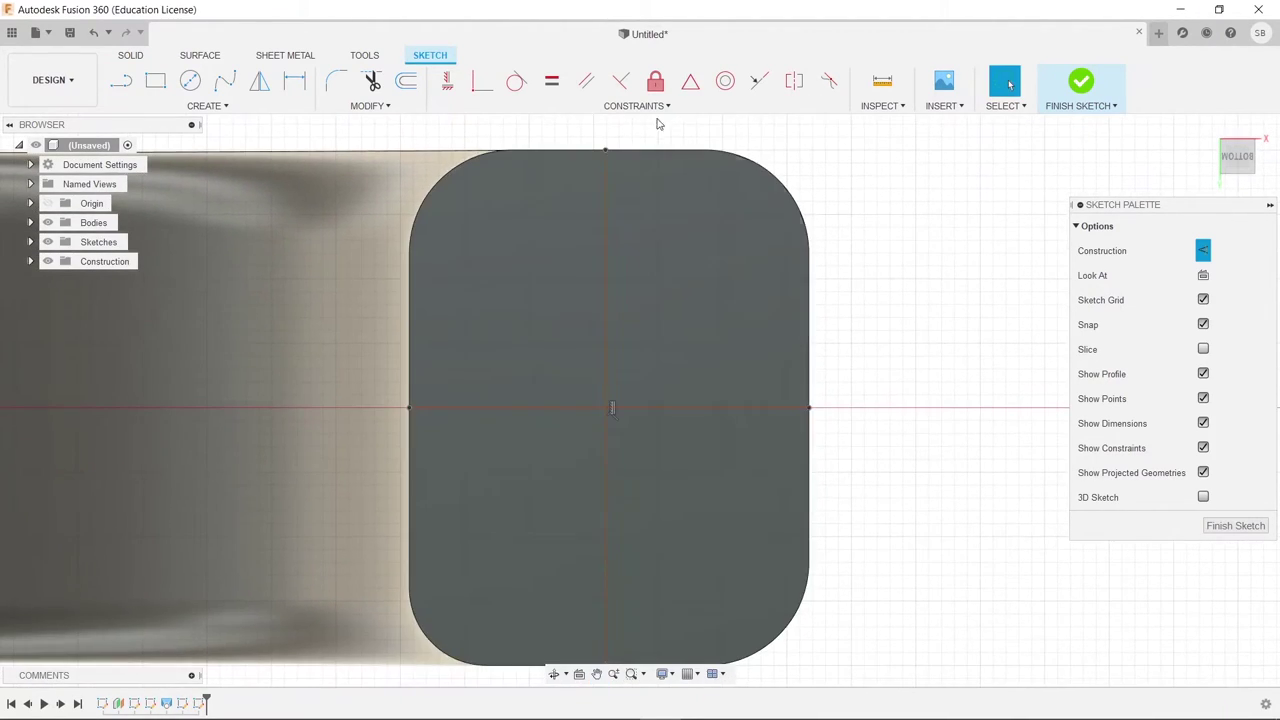
left_click(690, 80)
left_click(606, 407)
left_click(609, 388)
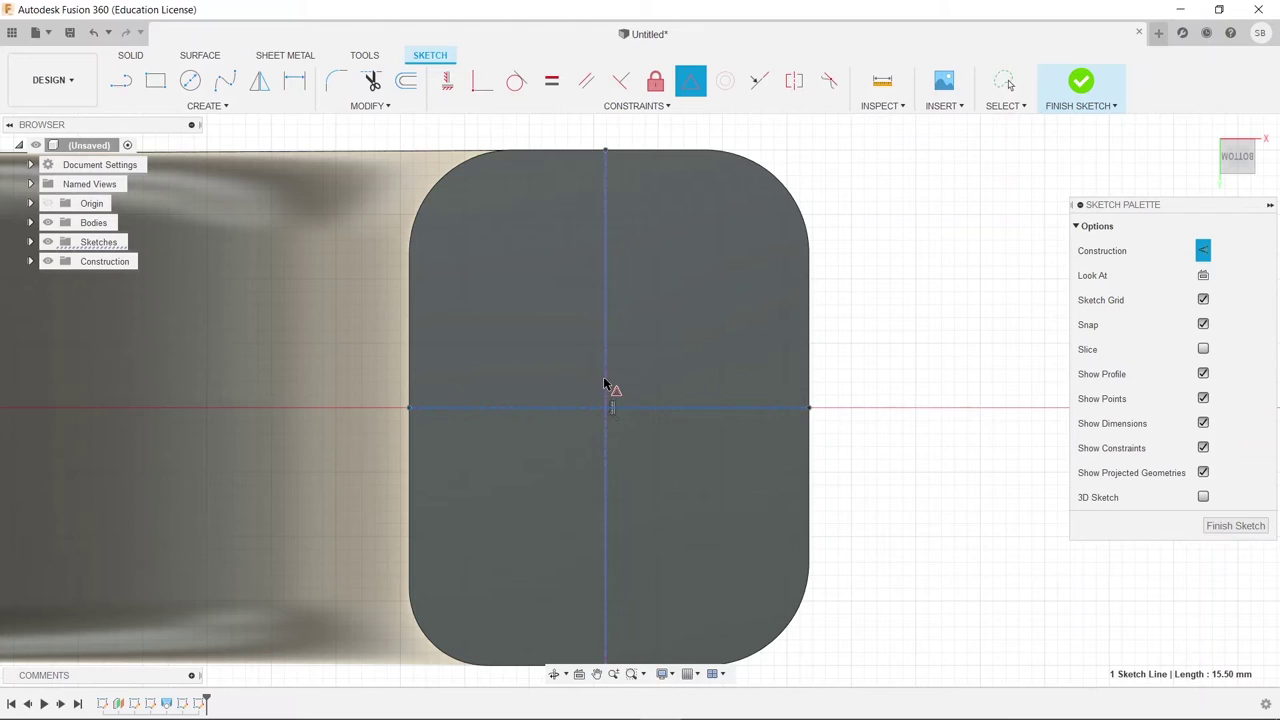
key("Escape")
scroll(714, 421, "down", 2)
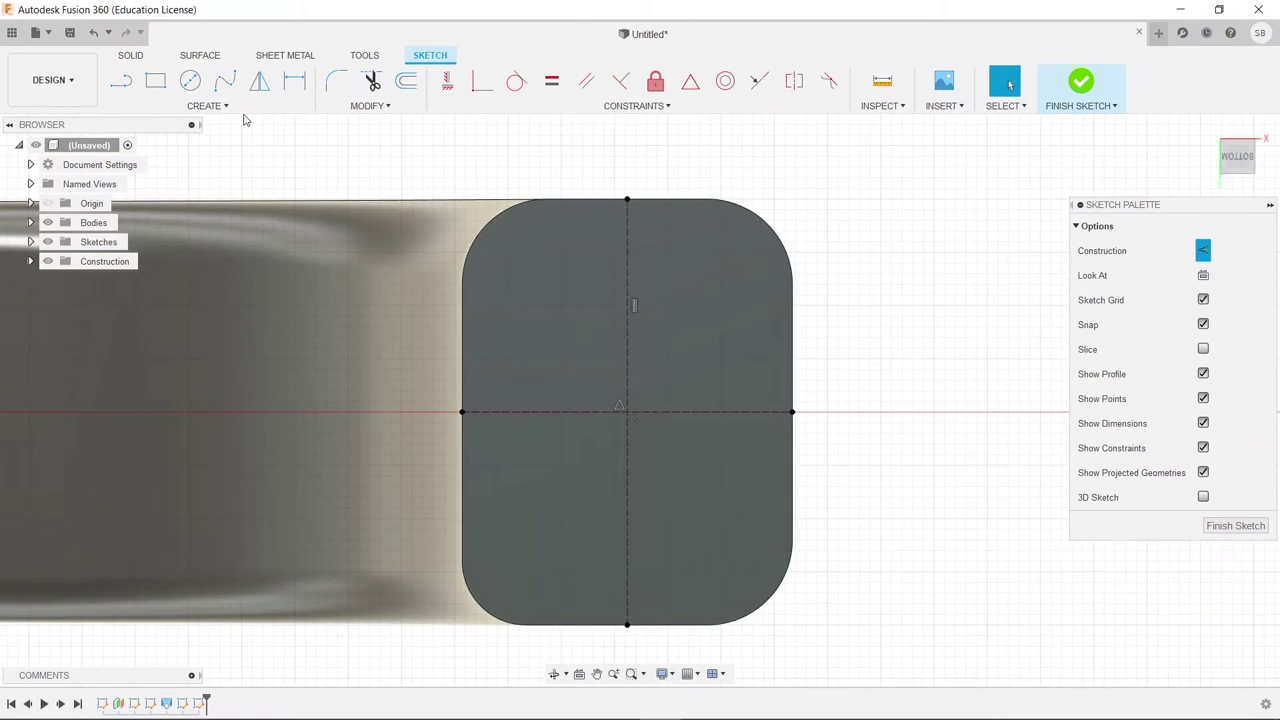
Step: Add a 2 mm diameter circle at their intersection and finish the sketch
left_click(190, 80)
left_click(626, 412)
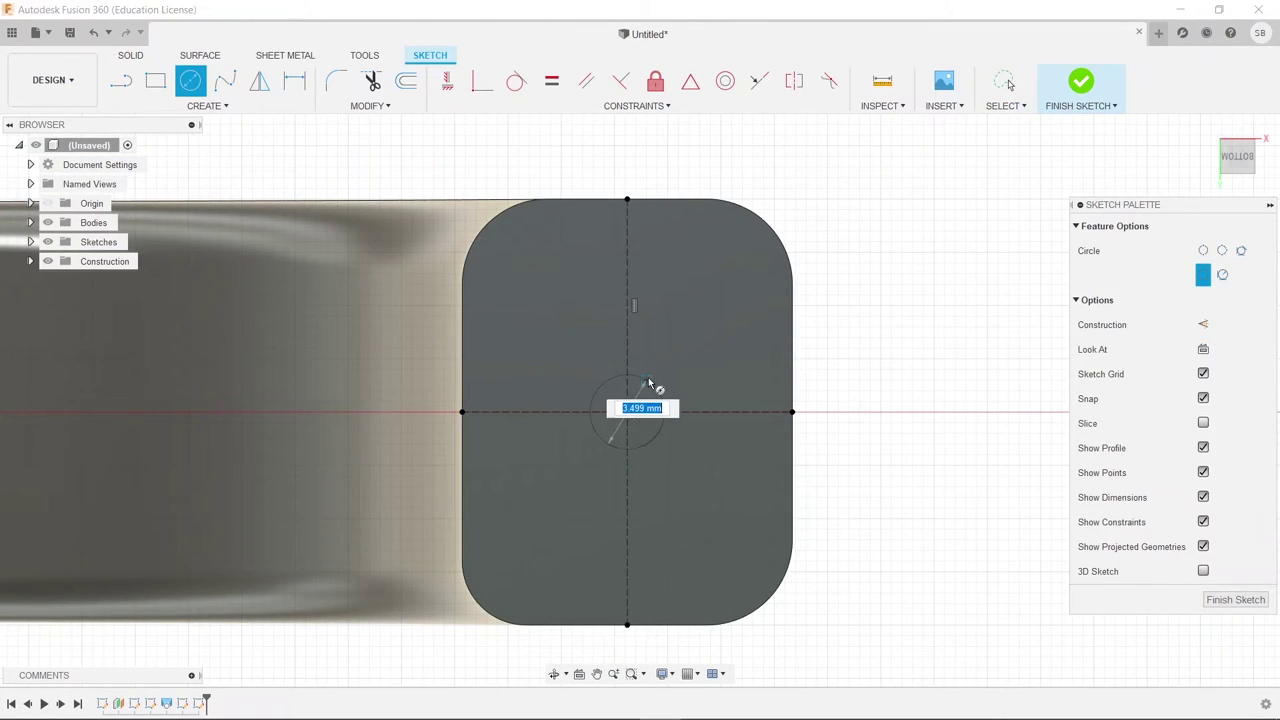
type("2")
key("Return")
key("Escape")
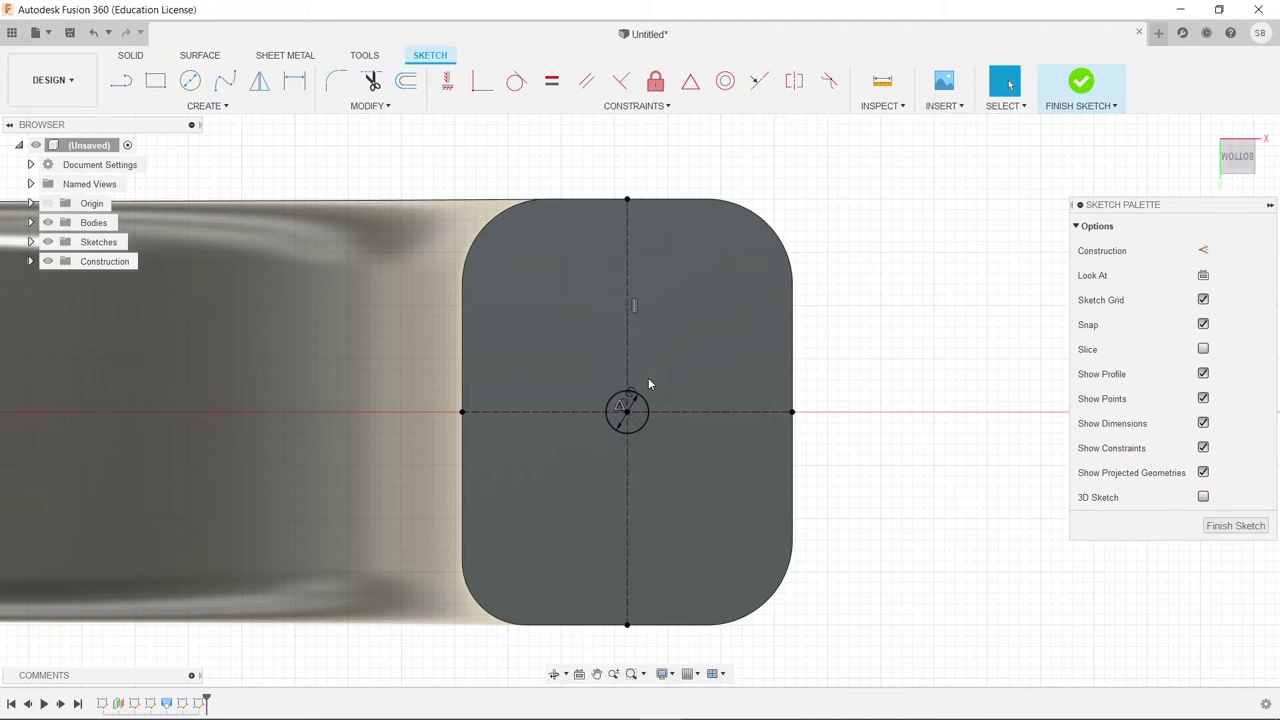
left_click(1068, 100)
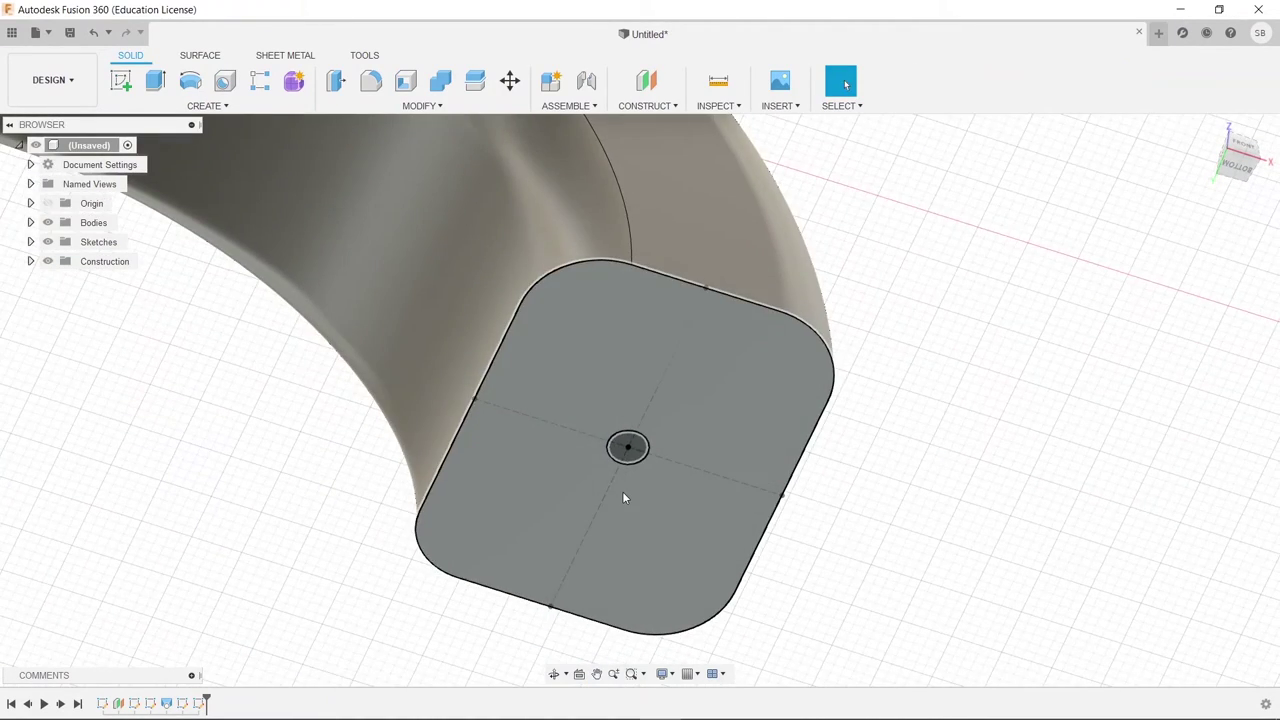
Step: Extrude both 2 mm end-face circles -10 mm into the handle as a cut
left_click(155, 81)
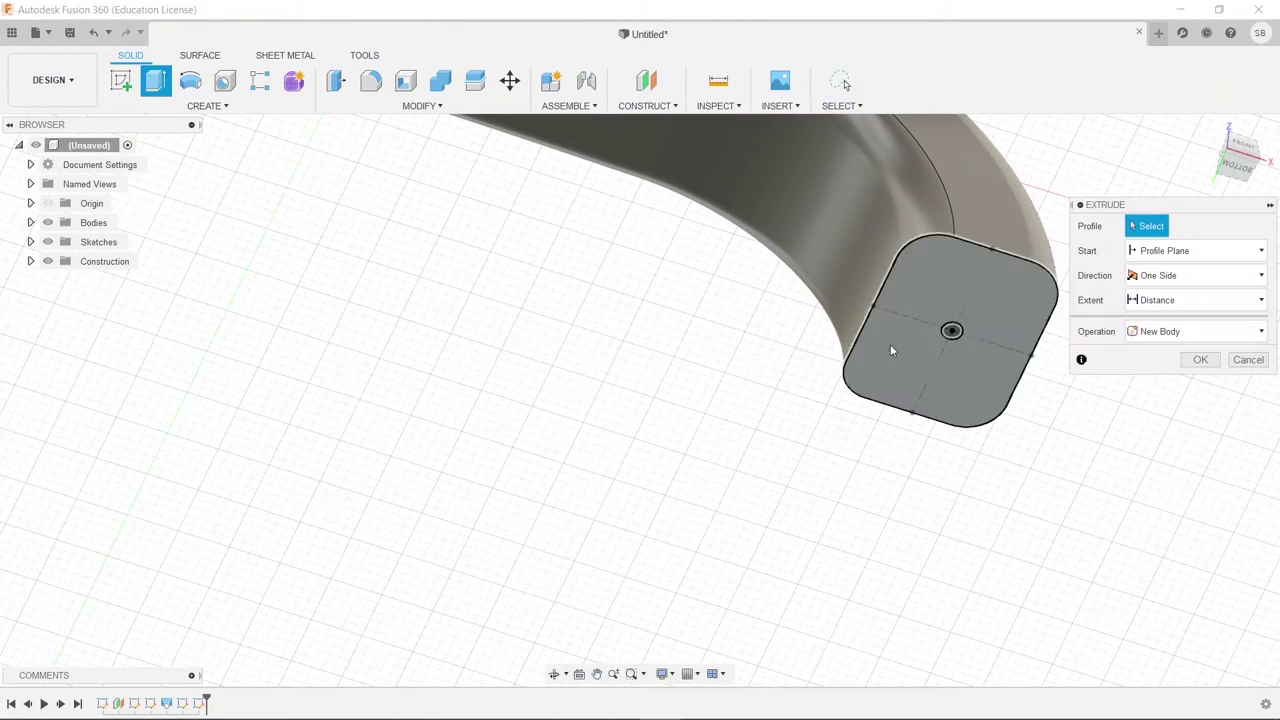
left_click(952, 332)
scroll(937, 463, "down", 5)
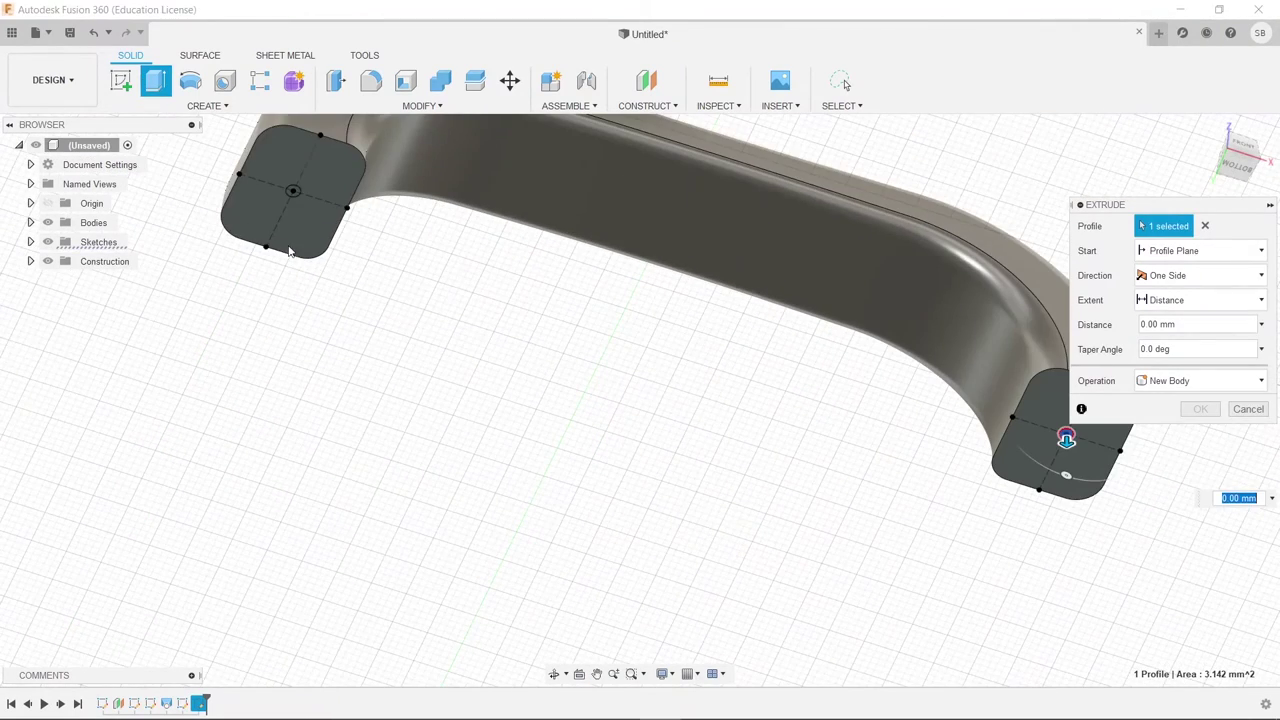
left_click(292, 193)
middle_click_drag(343, 233, 343, 333)
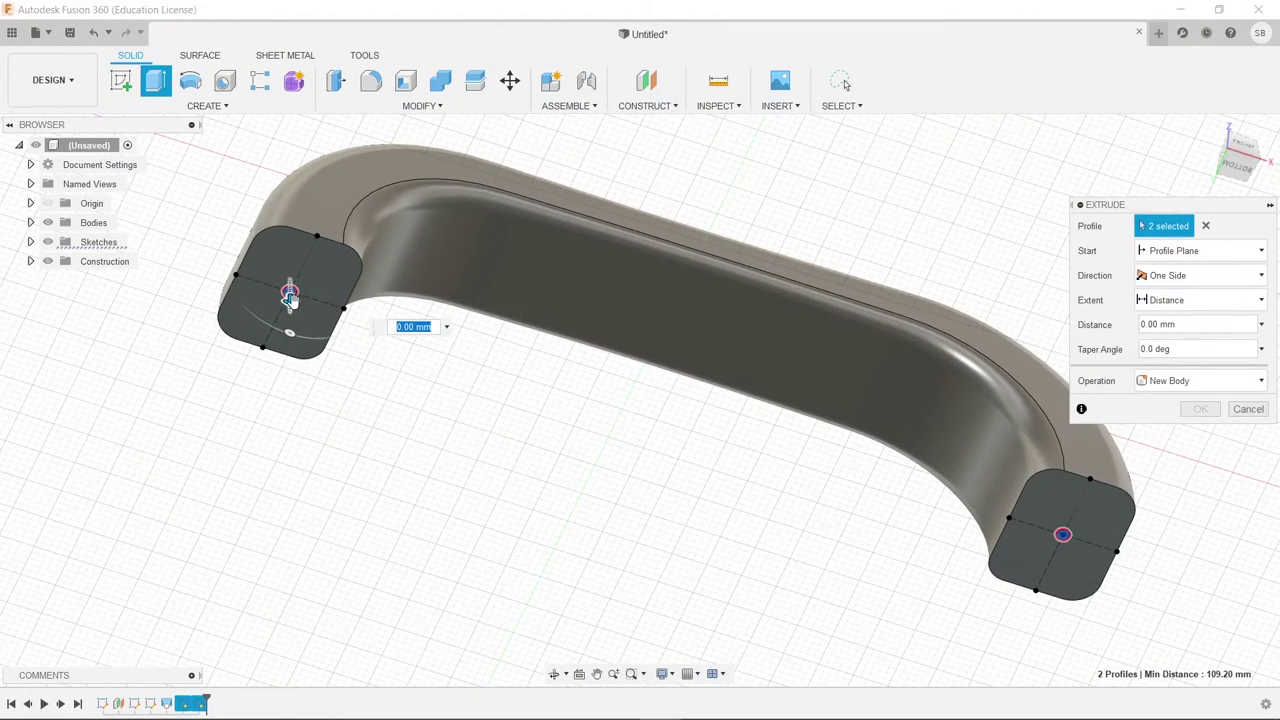
left_click_drag(289, 296, 290, 250)
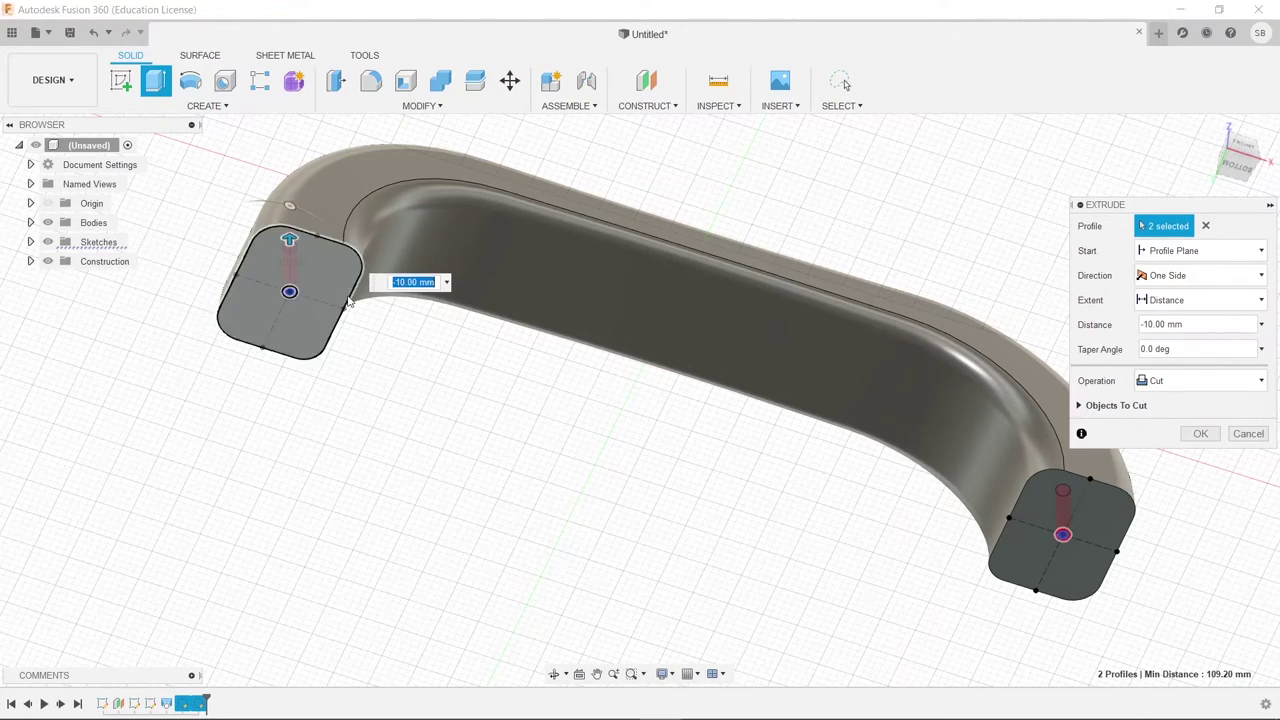
middle_click_drag(349, 303, 410, 330, "shift")
left_click(1200, 433)
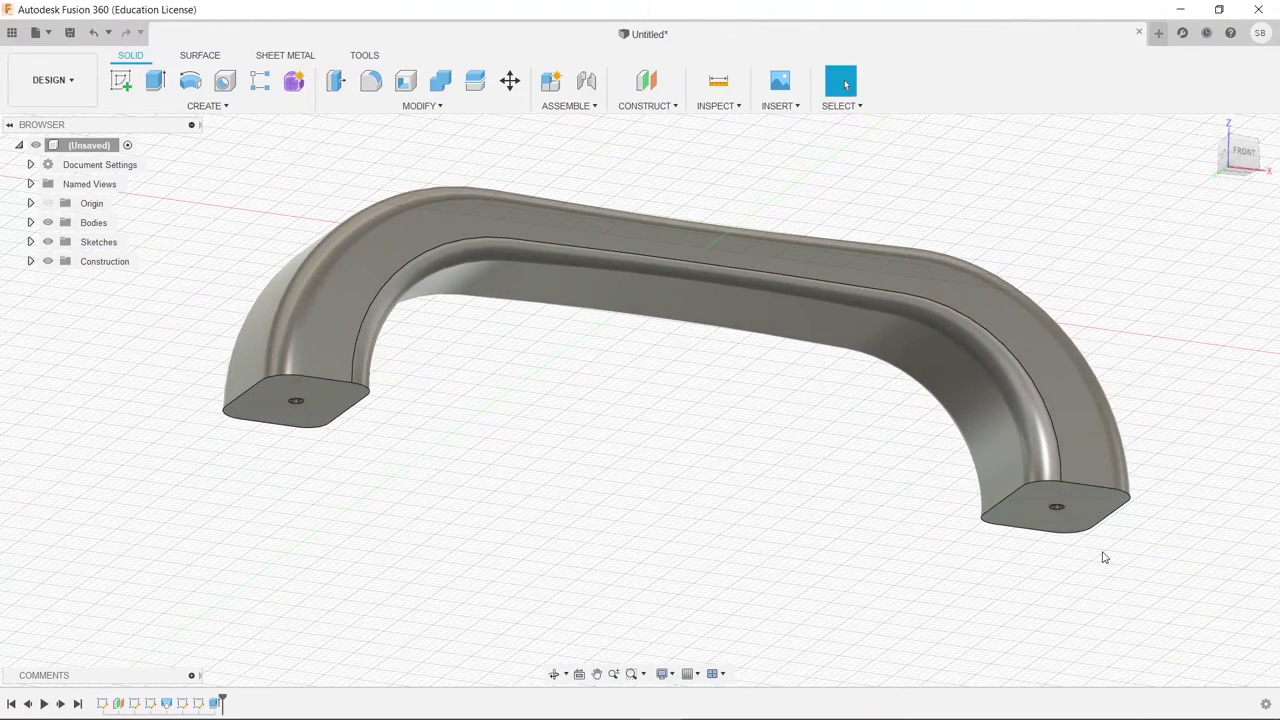
middle_click_drag(1105, 557, 1063, 446, "shift")
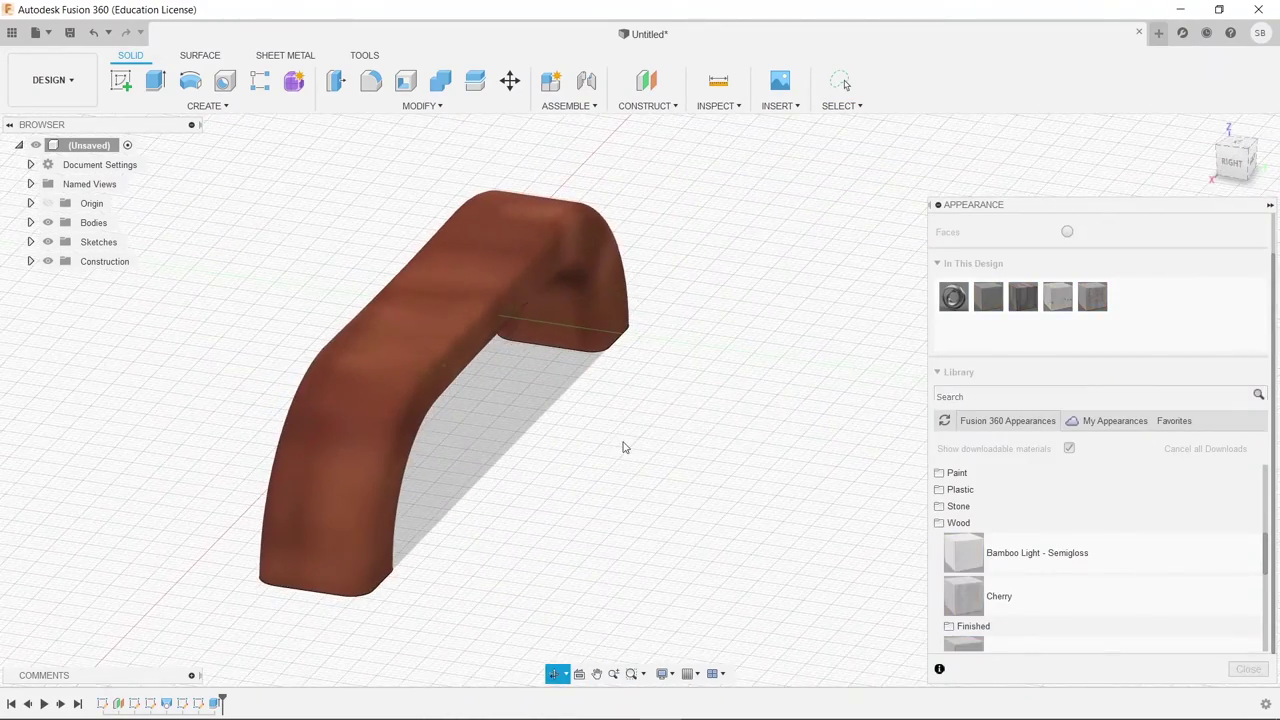
Step: Close the Appearance panel and orbit around the wood-finished arched handle to inspect it
key("Escape")
middle_click_drag(537, 451, 500, 455, "shift")
scroll(608, 477, "up", 5)
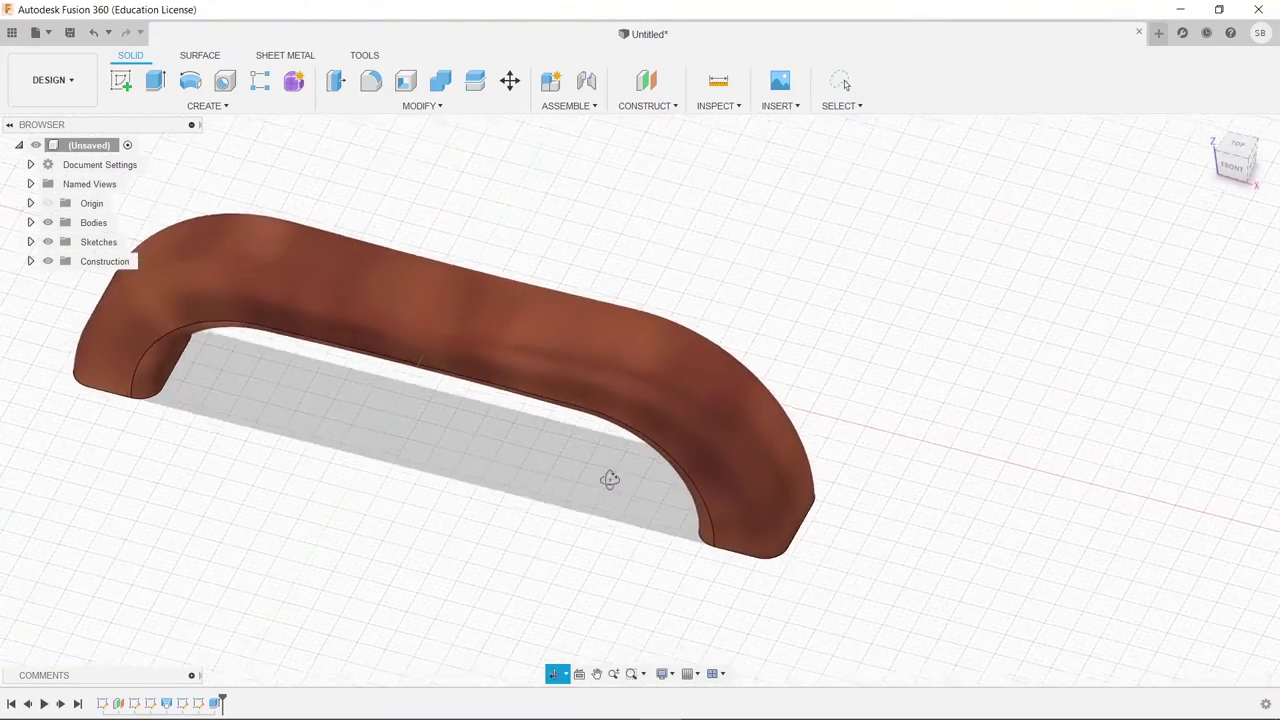
middle_click_drag(608, 477, 620, 557, "shift")
scroll(530, 573, "down", 5)
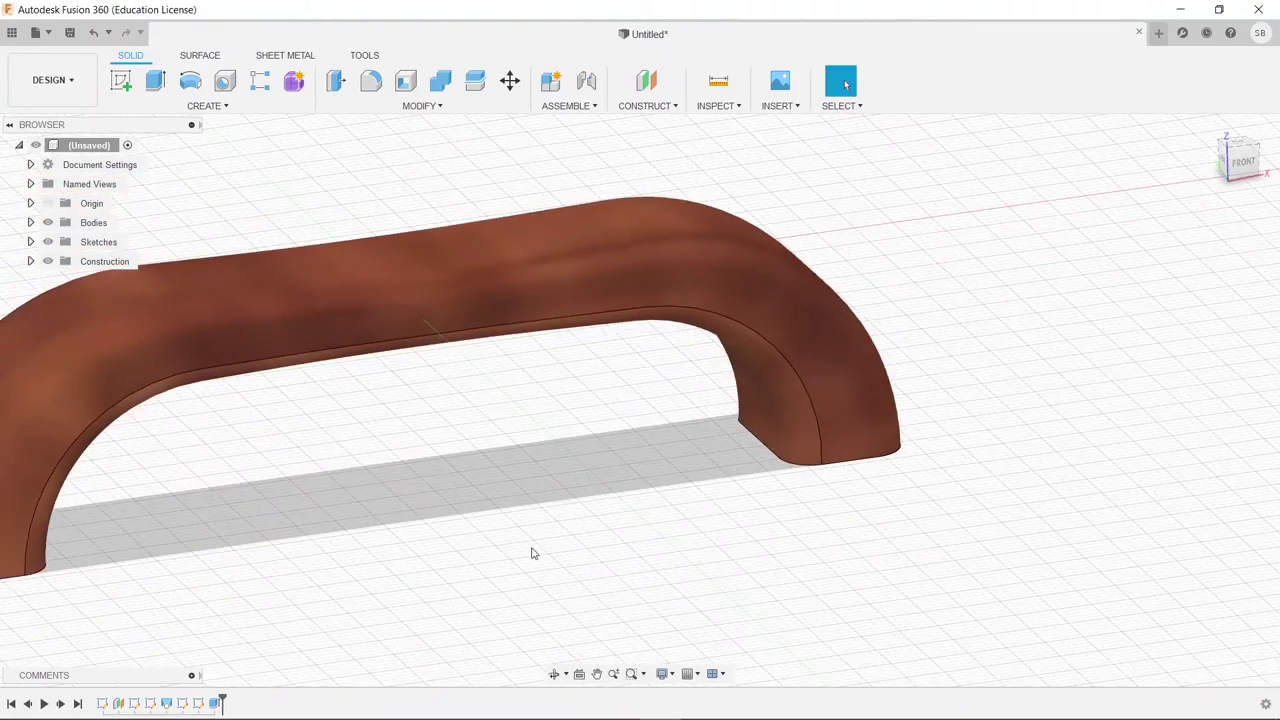
middle_click_drag(531, 551, 664, 535, "shift")
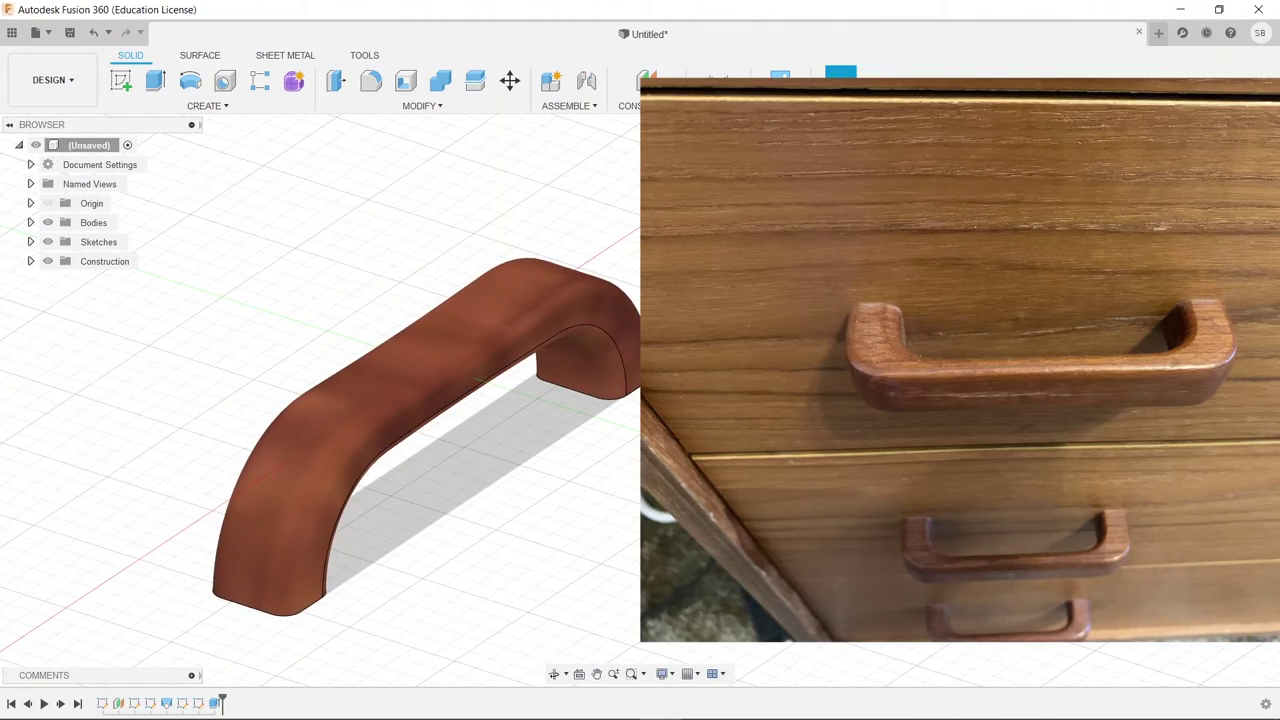
middle_click_drag(664, 535, 715, 497, "shift")
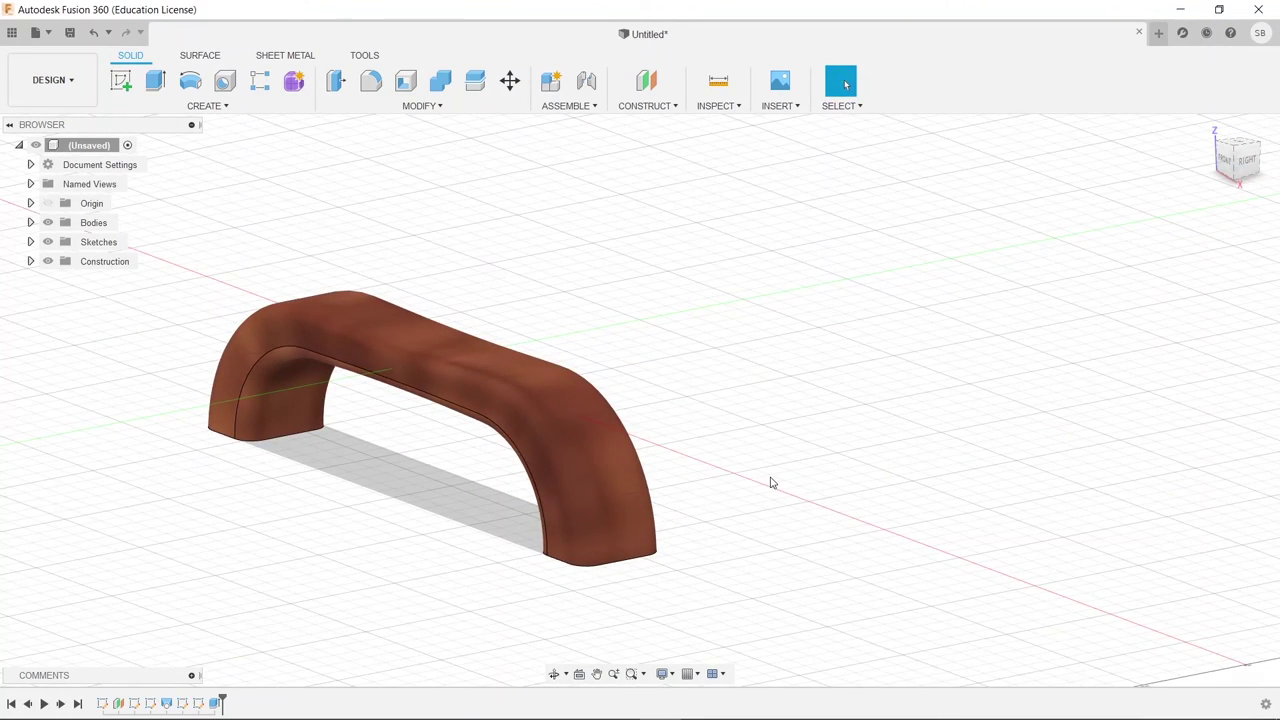